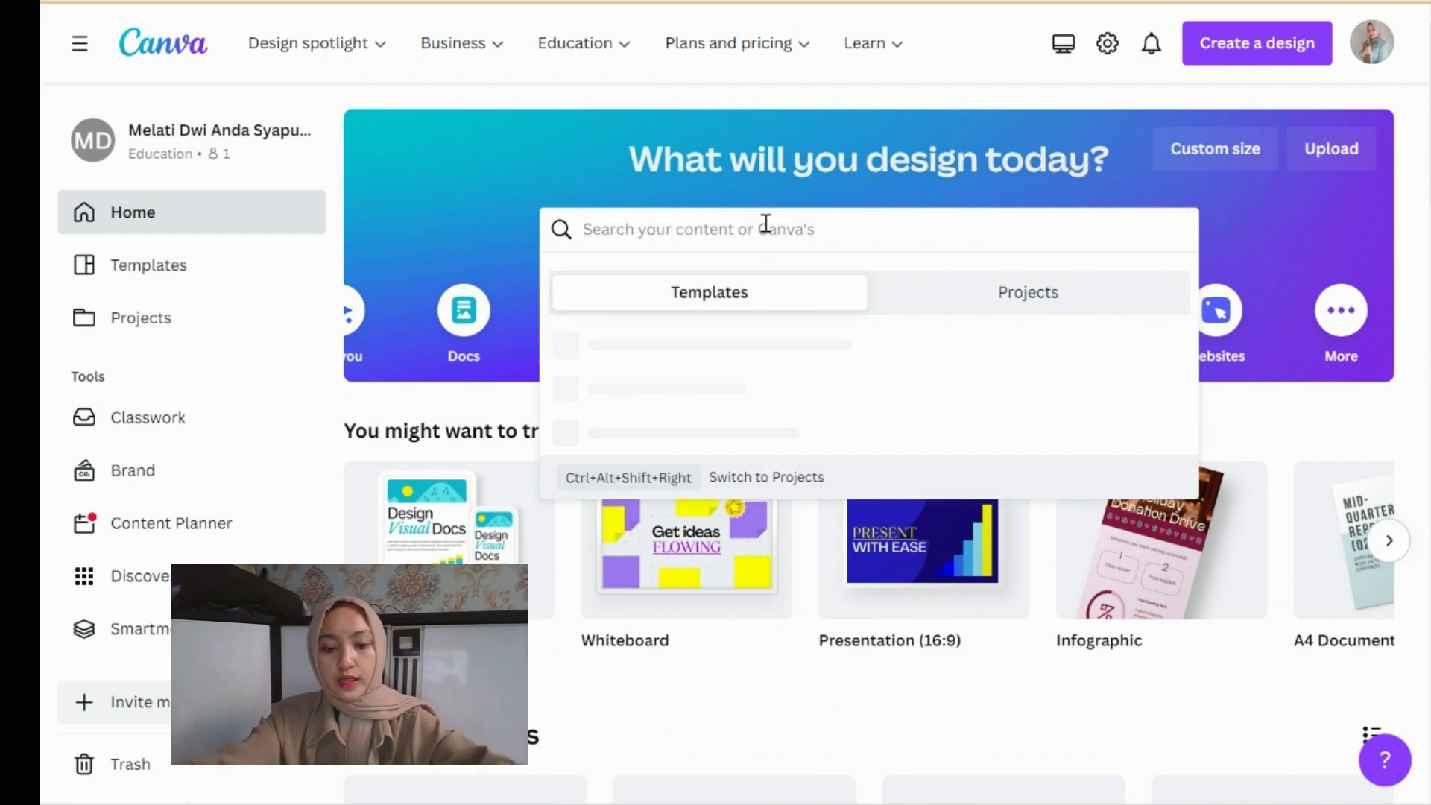
# - Search the templates for "storybook" and open the Meet My Family story book template
pyautogui.write('storybook')
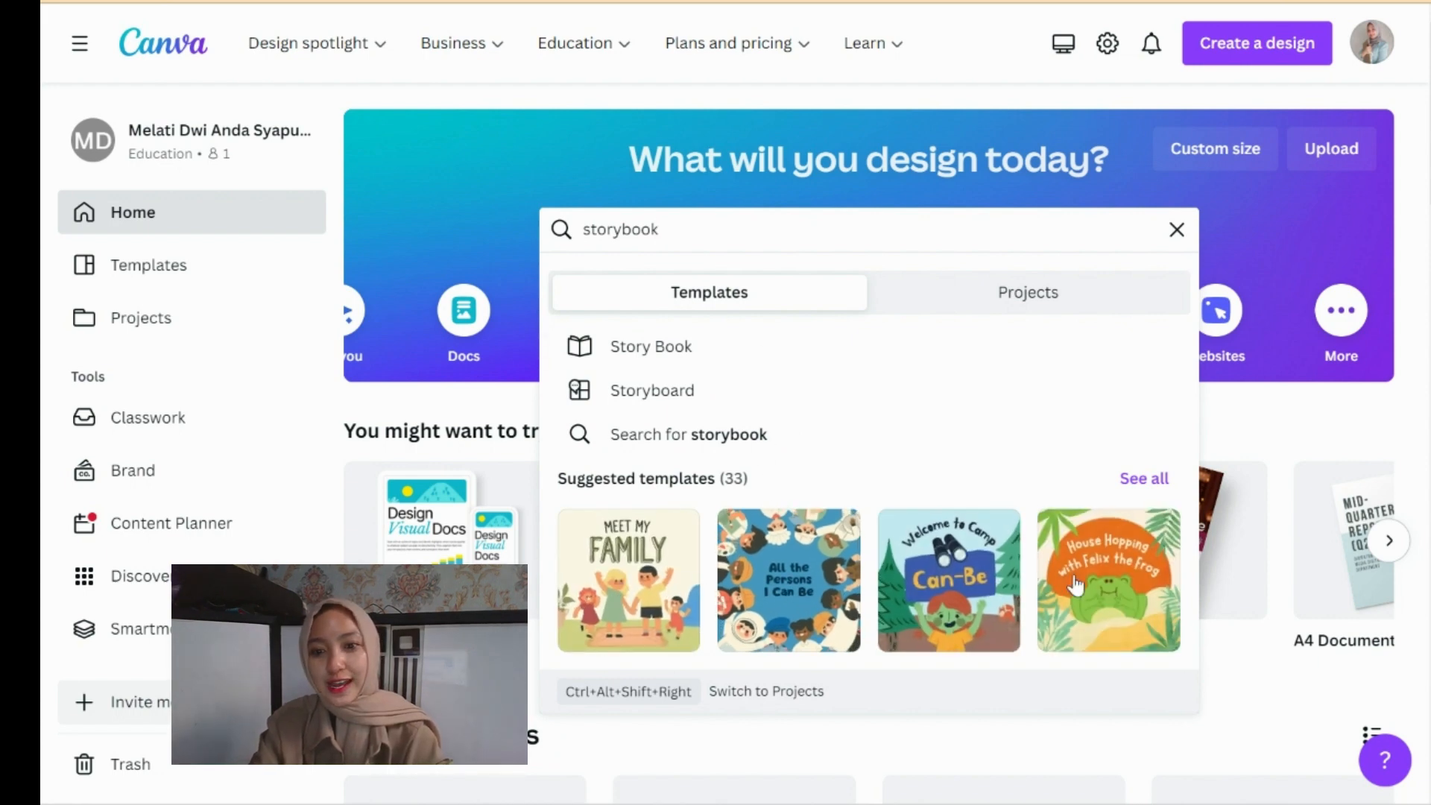
pyautogui.click(620, 586)
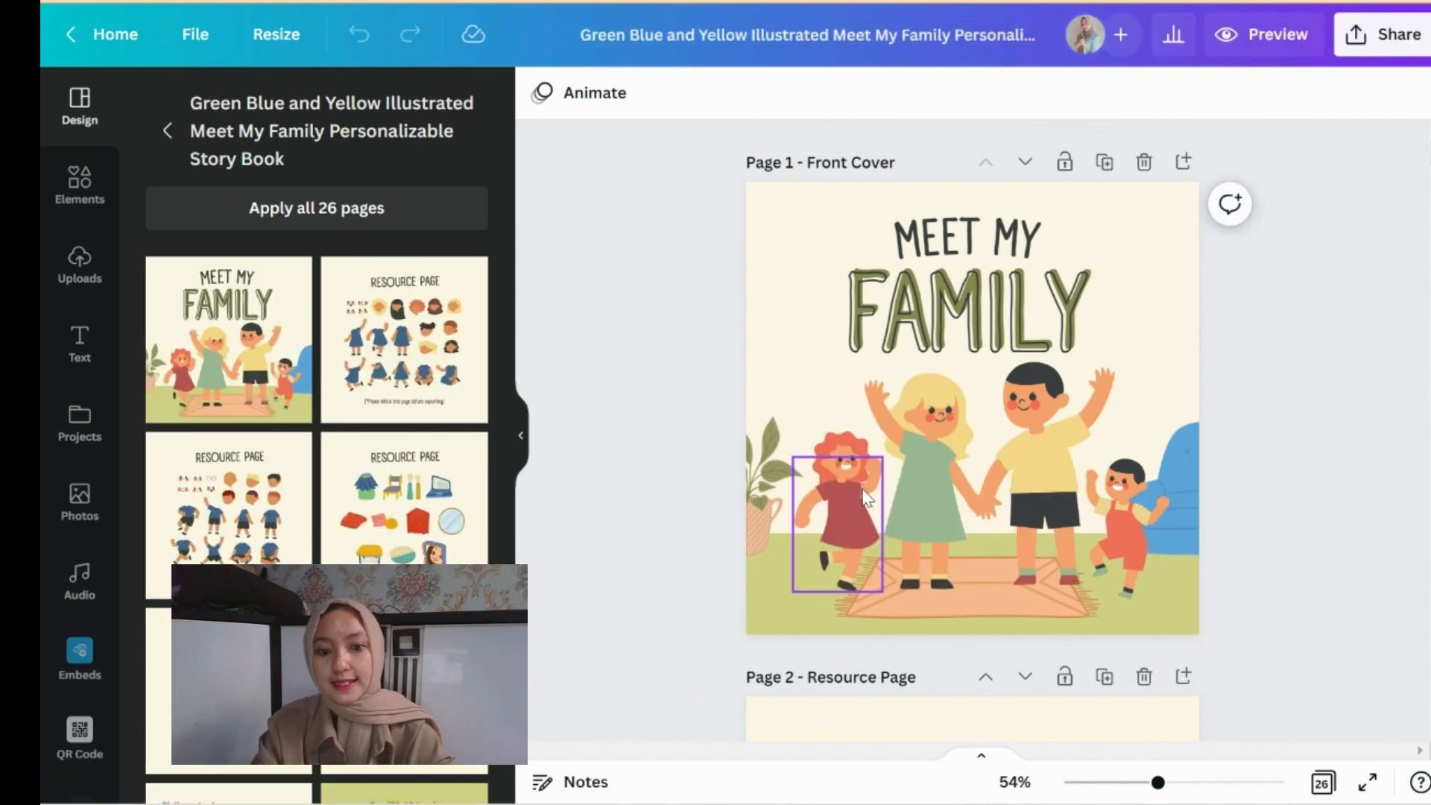
# - Look through the Meet My Family template from the front cover and resource pages to the story pages
pyautogui.scroll(-5, 865, 498)
pyautogui.scroll(-20, 865, 498)
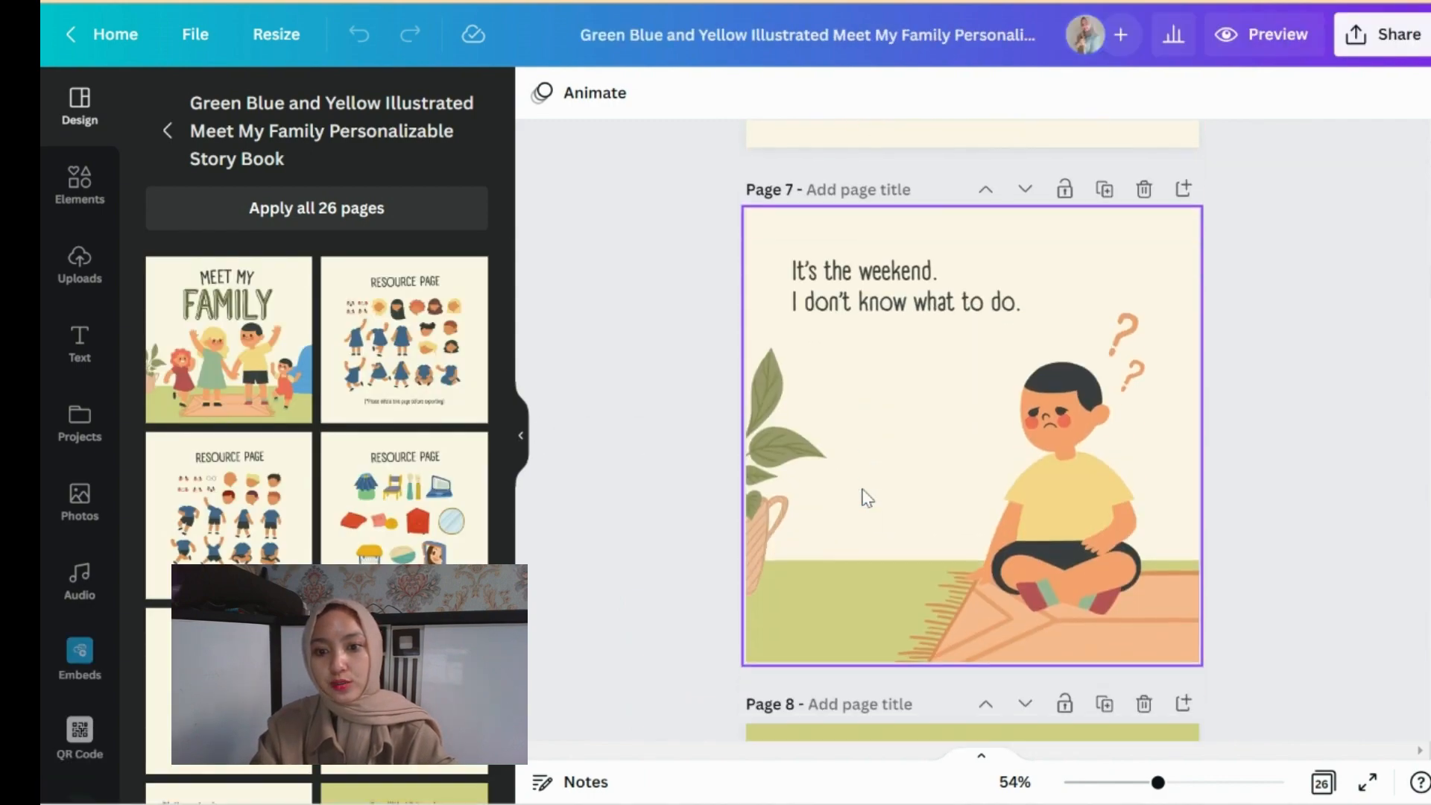
pyautogui.scroll(15, 864, 498)
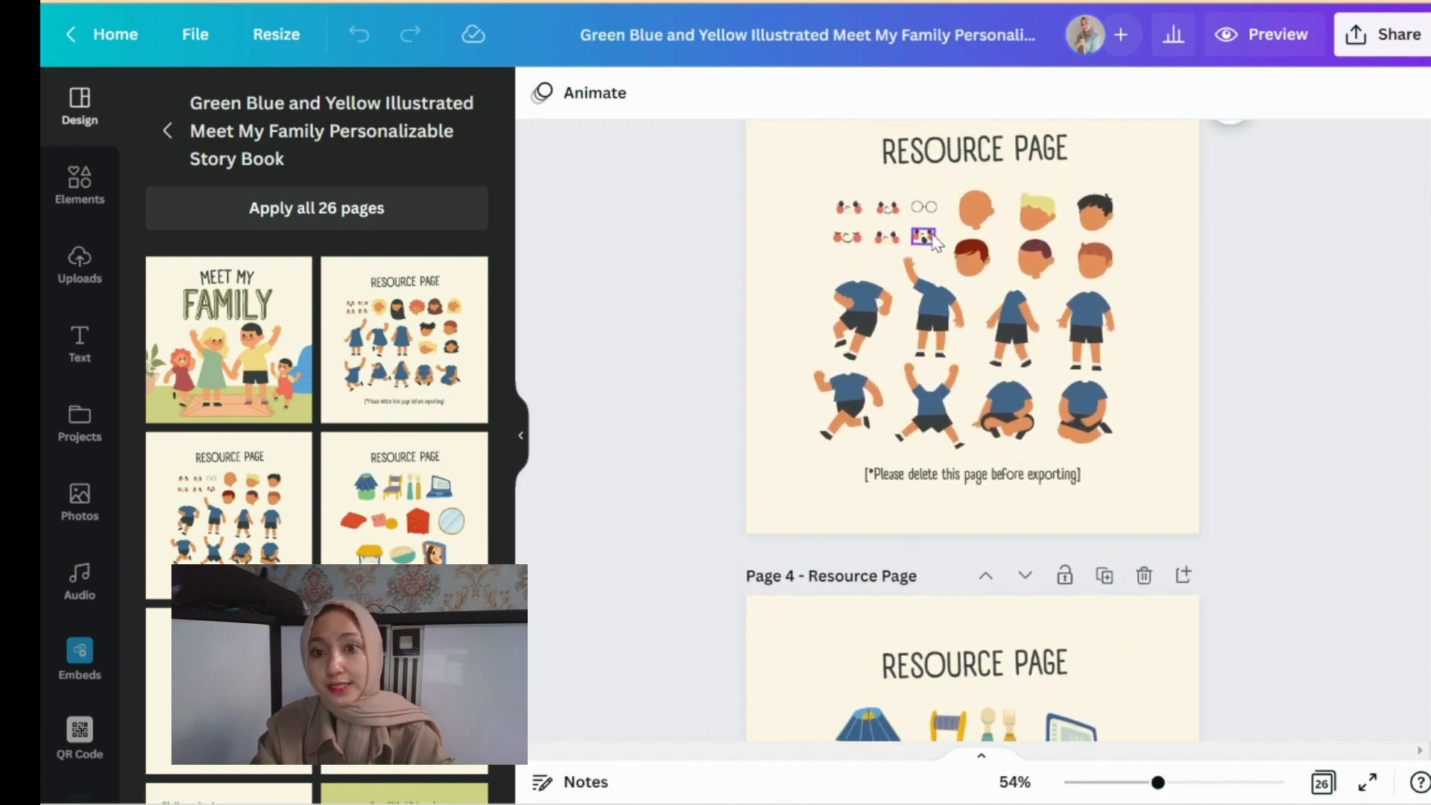
pyautogui.scroll(2, 939, 253)
pyautogui.scroll(10, 939, 254)
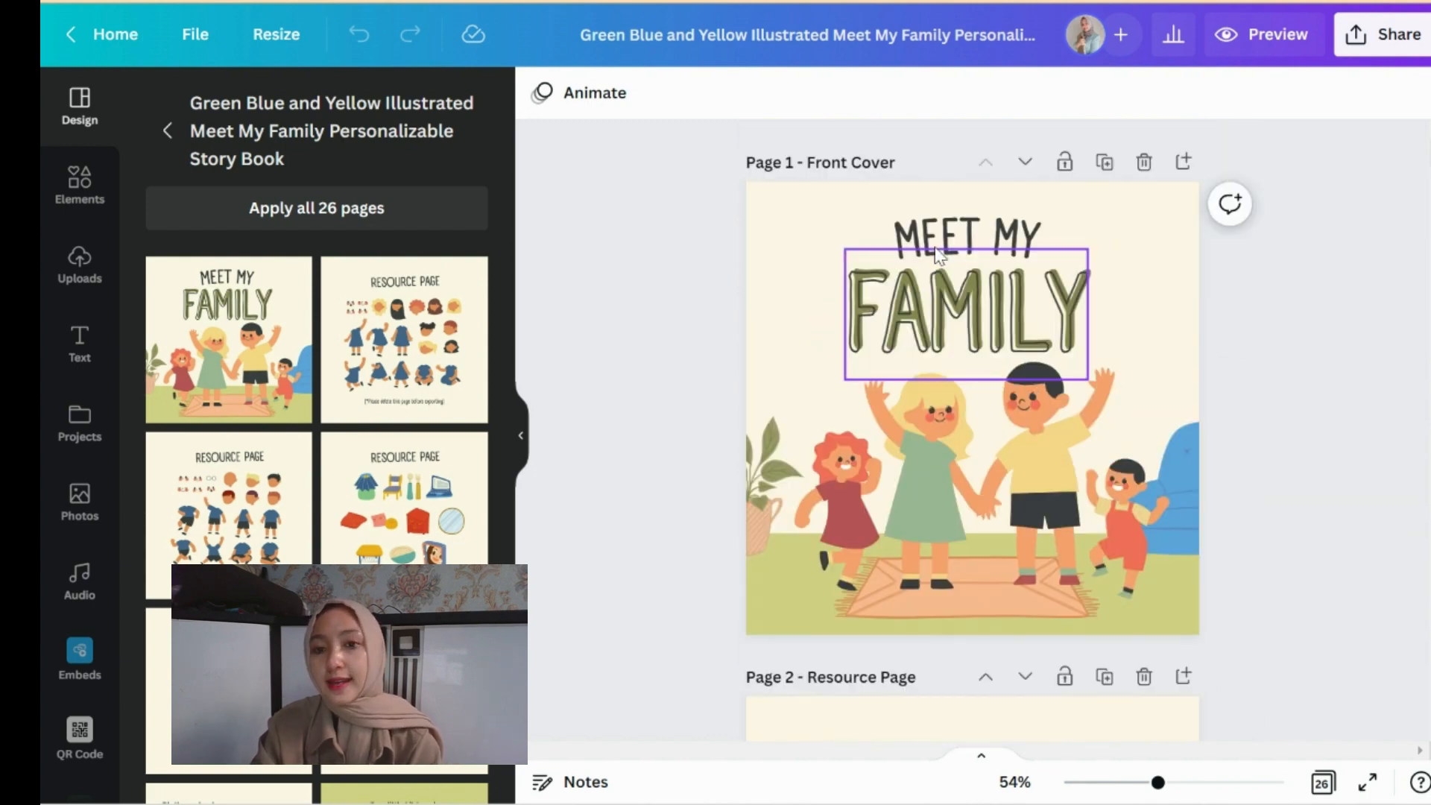
pyautogui.scroll(-20, 937, 254)
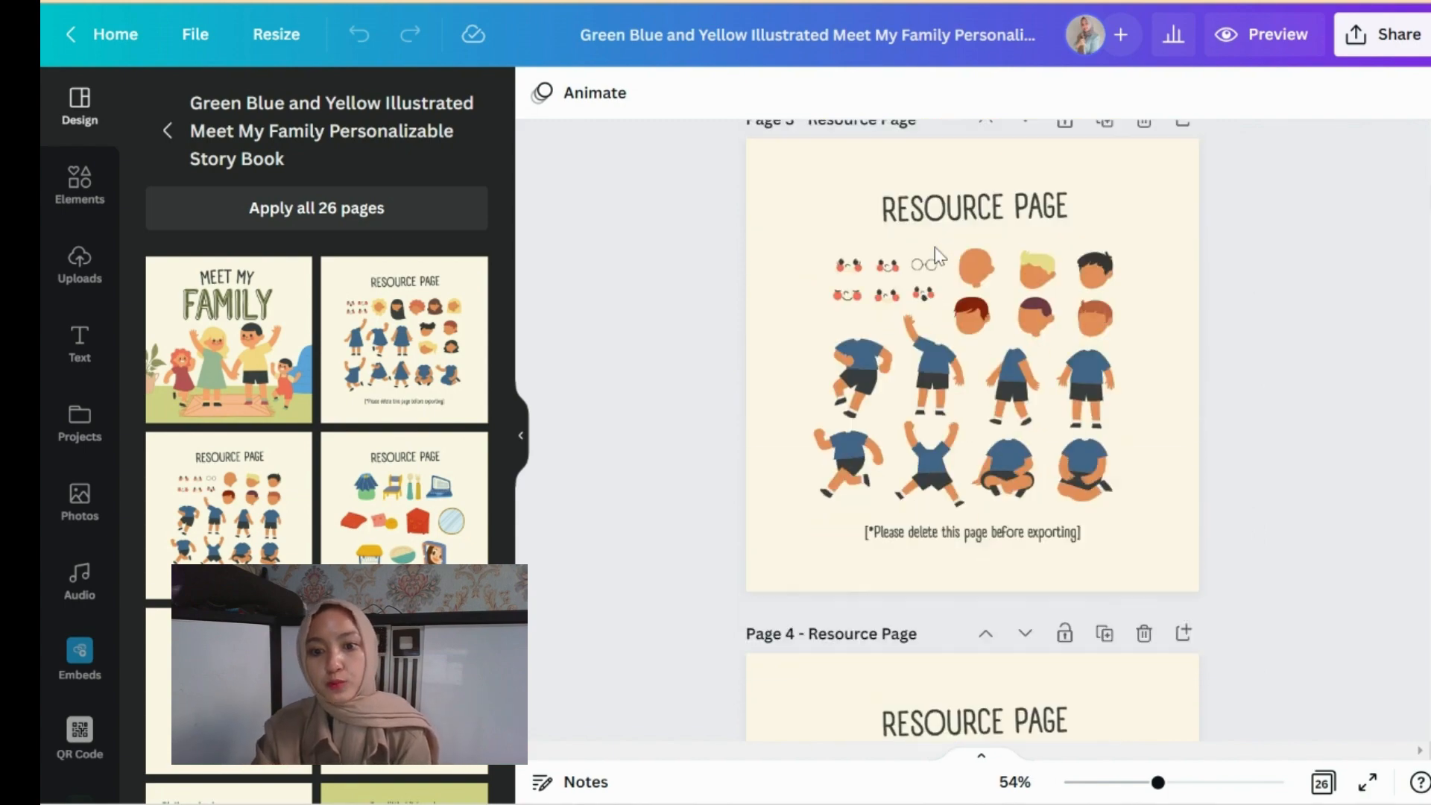
pyautogui.scroll(-12, 938, 254)
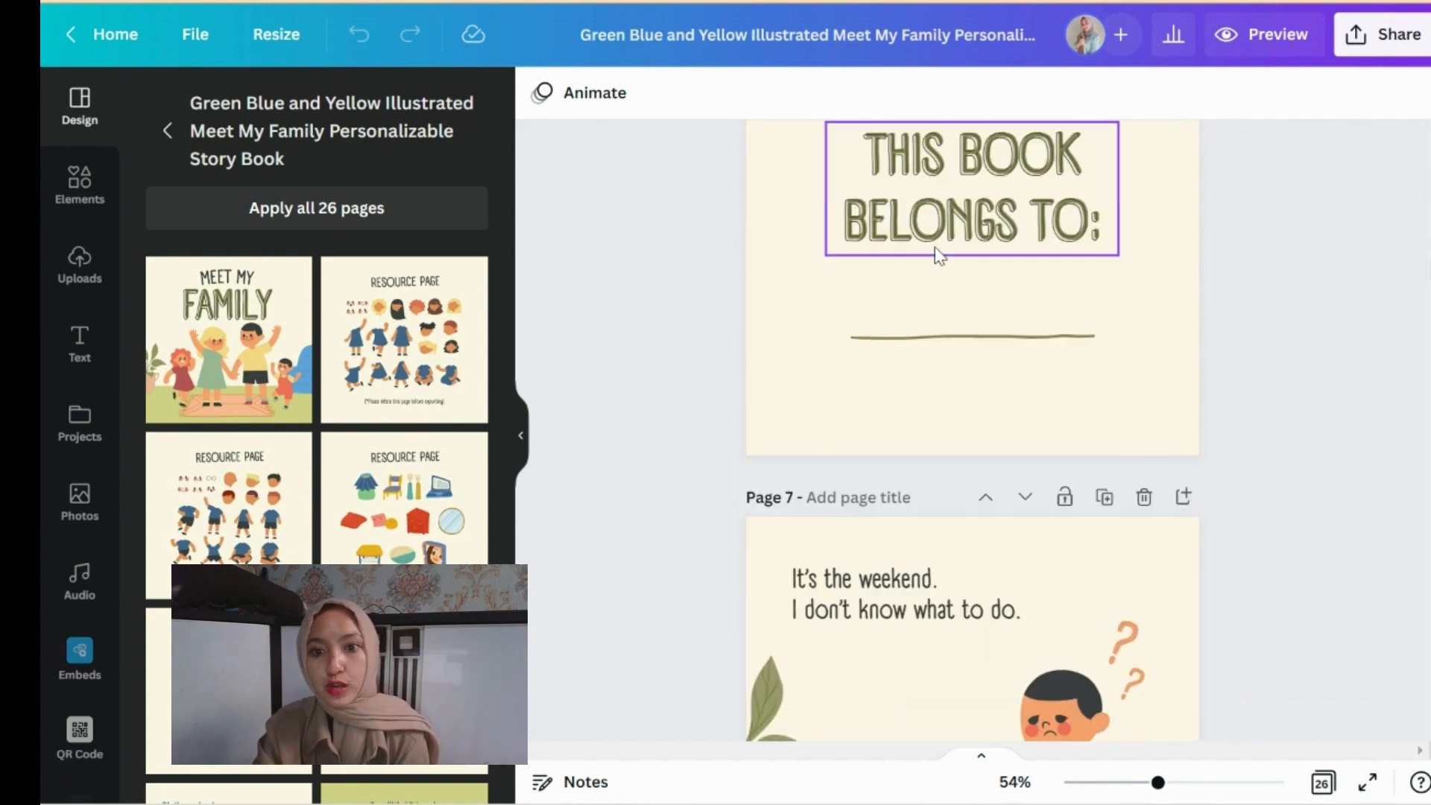
pyautogui.scroll(-10, 938, 254)
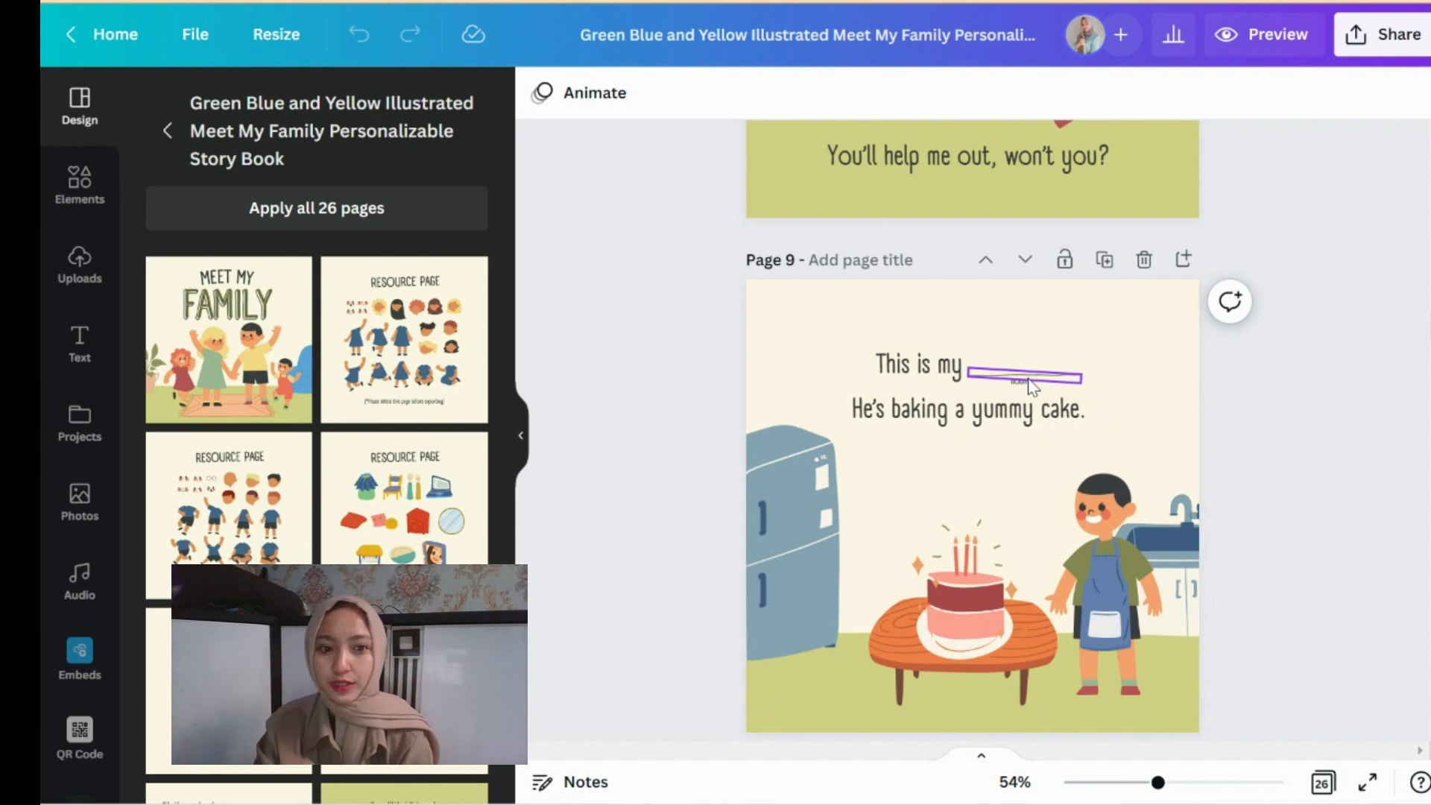
# - Share the design with anyone with the link, keep the permission at Can edit, and copy the link
pyautogui.click(520, 435)
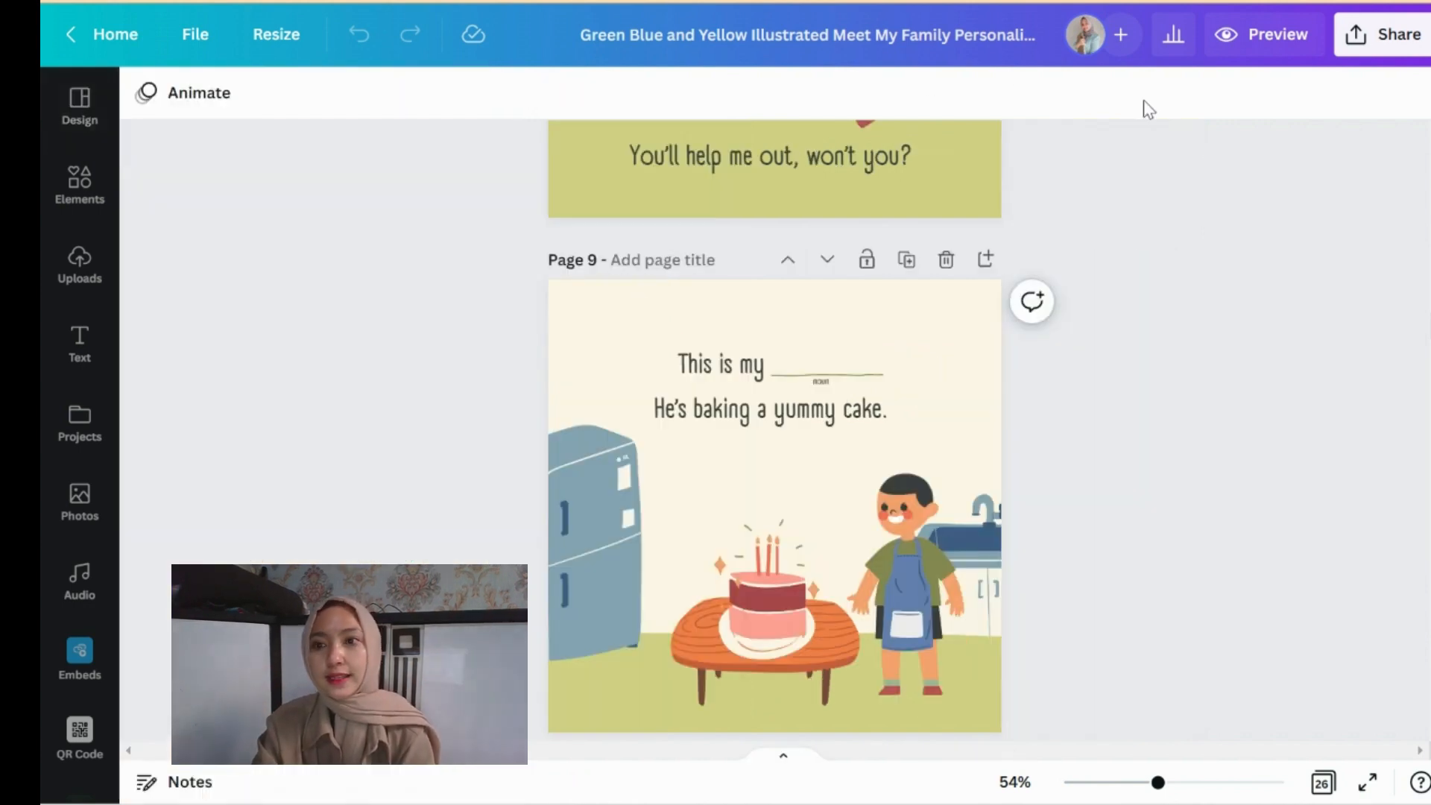
pyautogui.click(1356, 41)
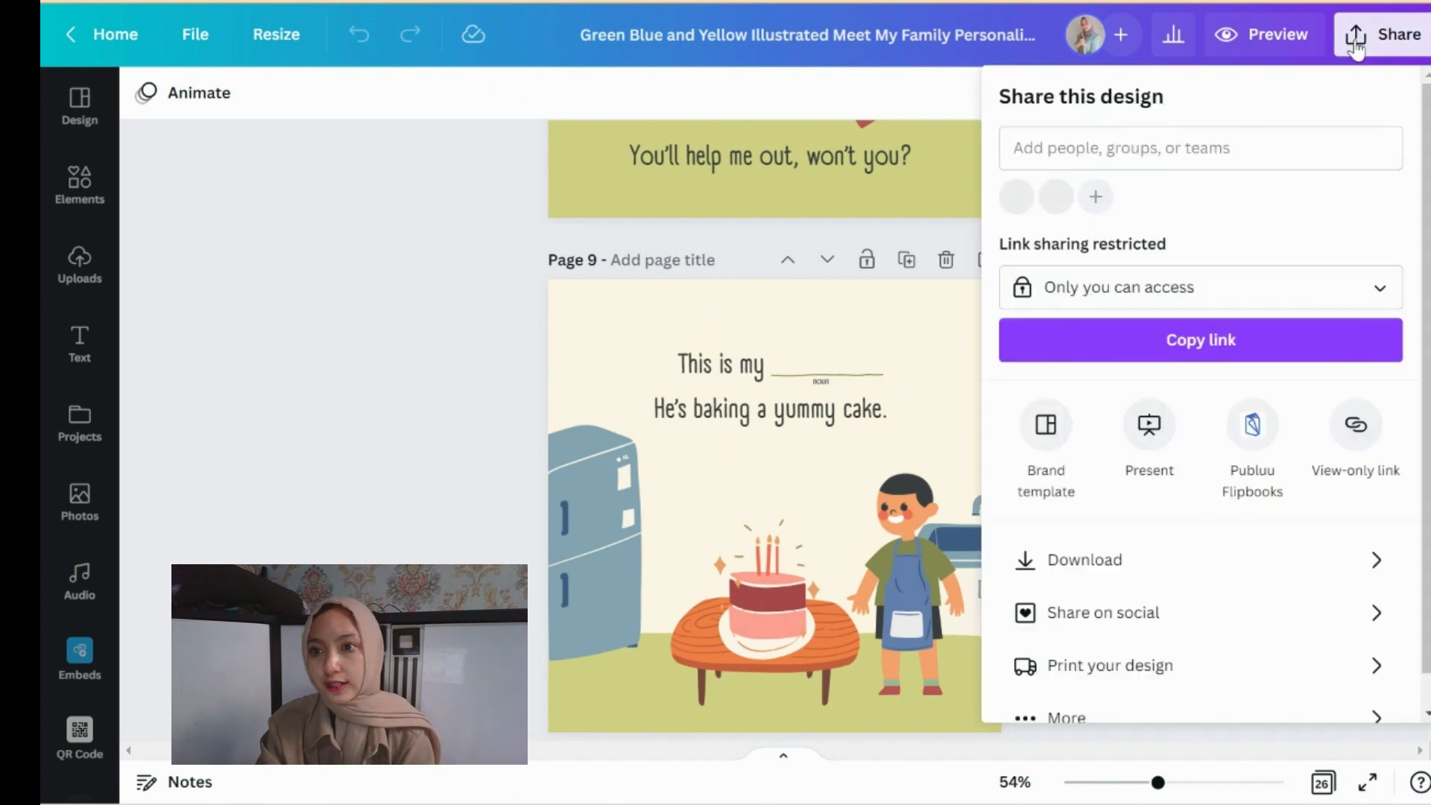
pyautogui.click(1123, 296)
pyautogui.click(1093, 456)
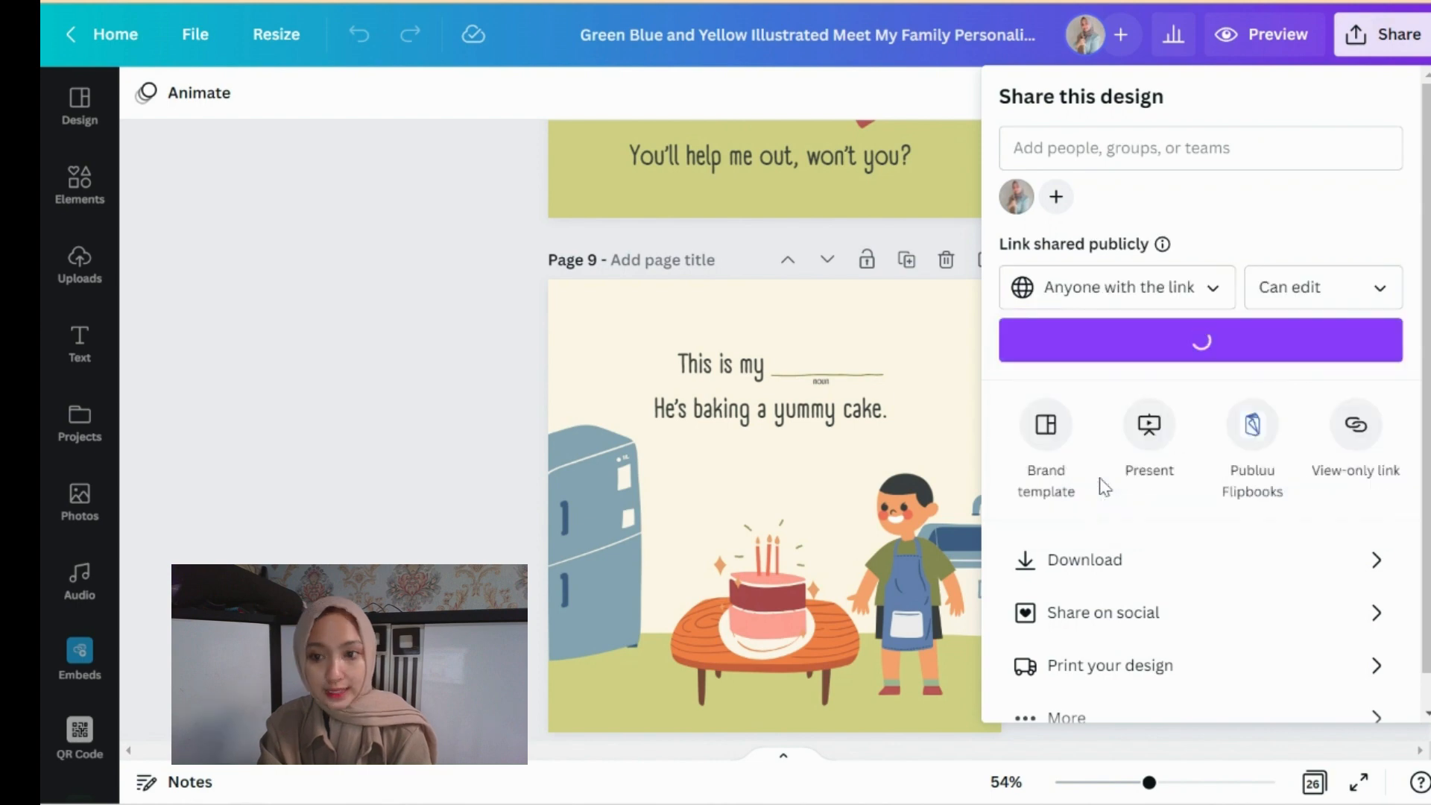
pyautogui.click(1326, 288)
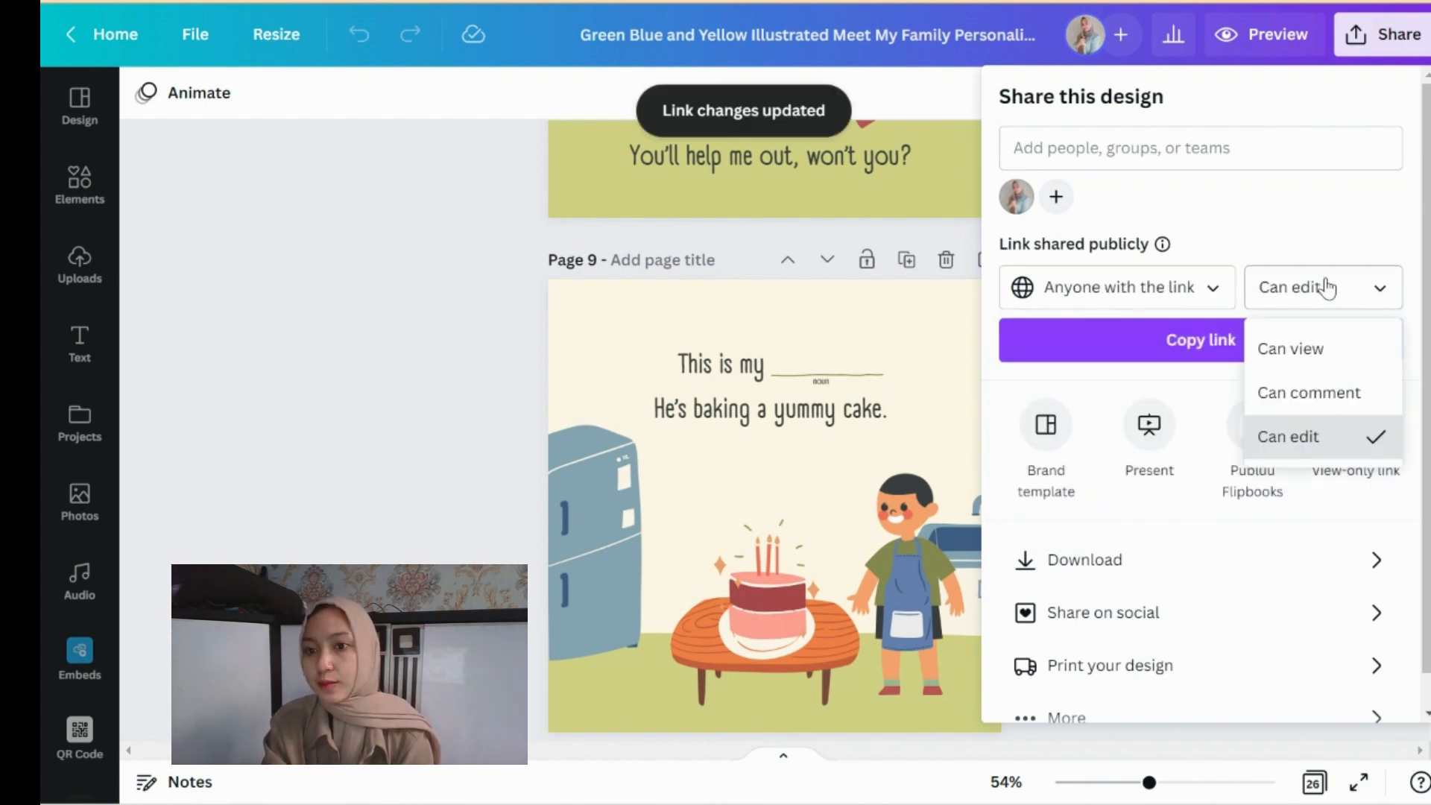
pyautogui.click(1328, 287)
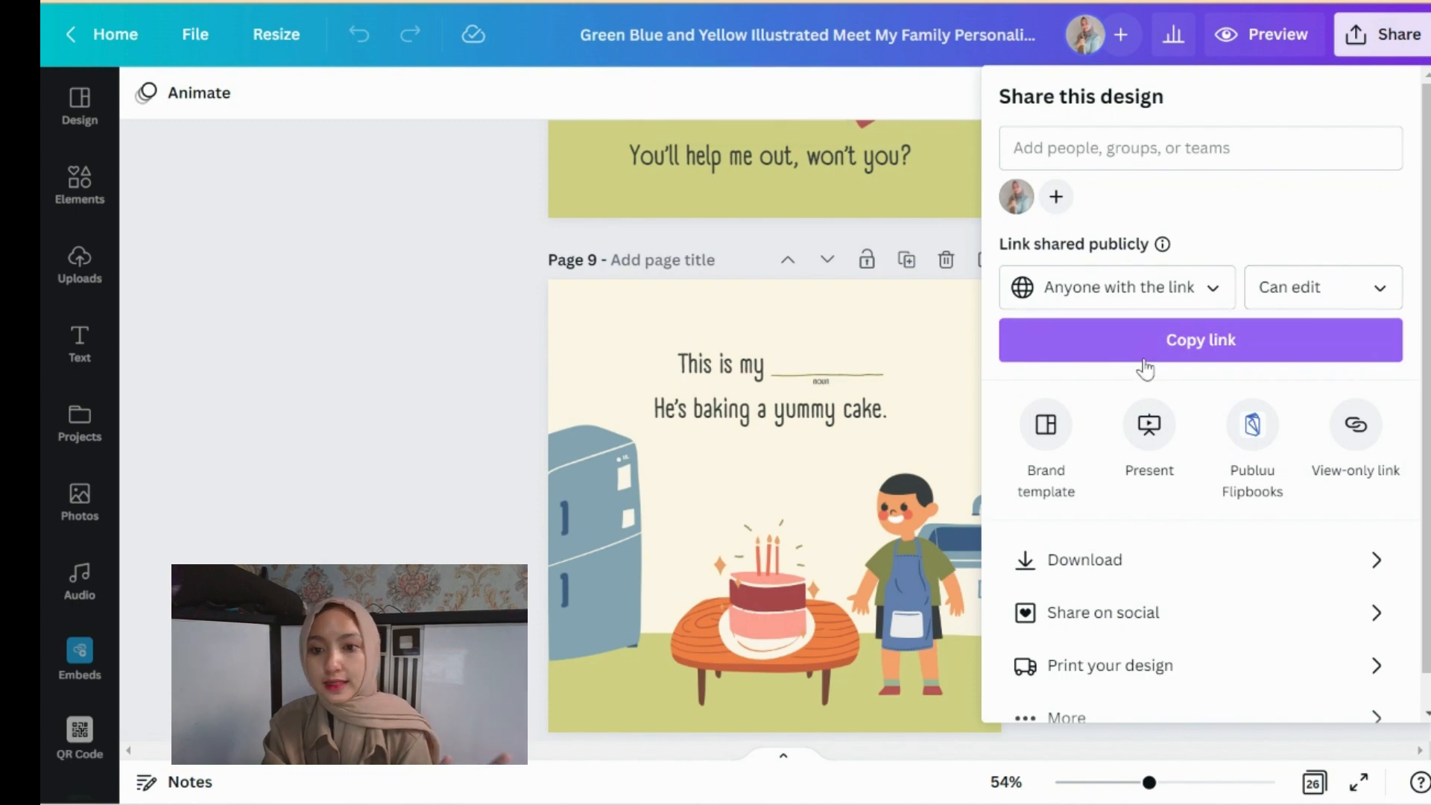
pyautogui.click(1193, 347)
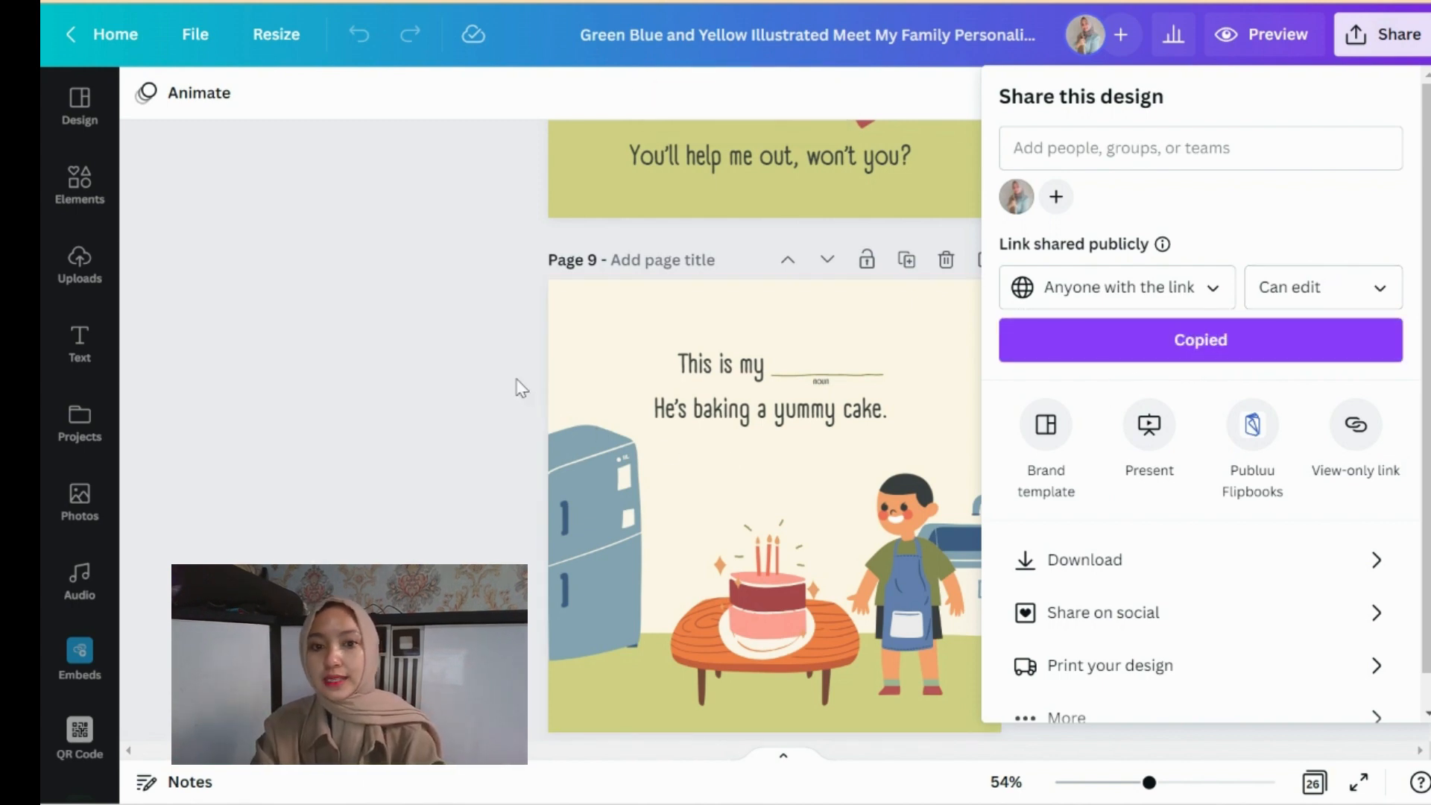
pyautogui.click(418, 344)
# - Return to the home page and open the "Meet my family" story book from the recent designs
pyautogui.scroll(20, 931, 236)
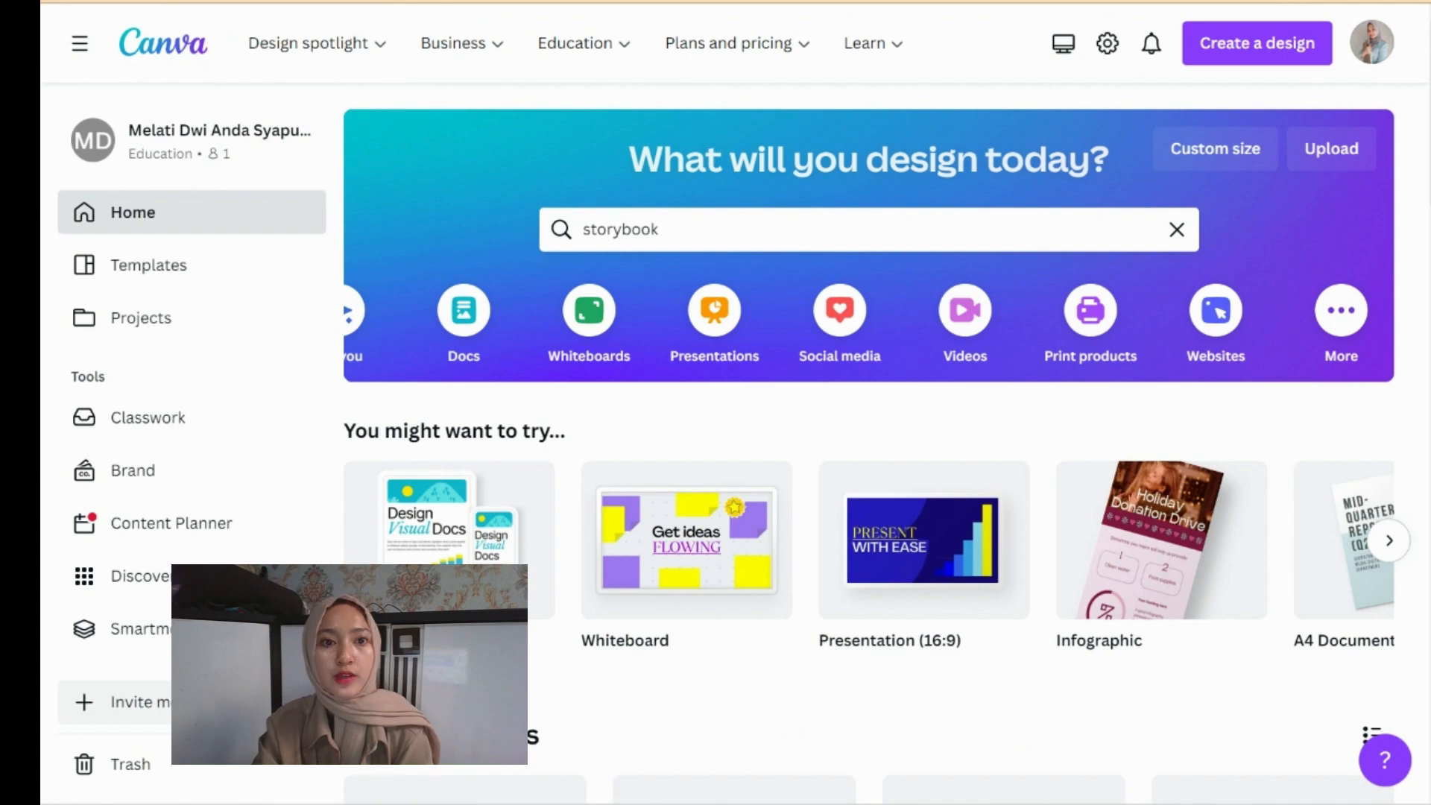
pyautogui.scroll(-5, 861, 416)
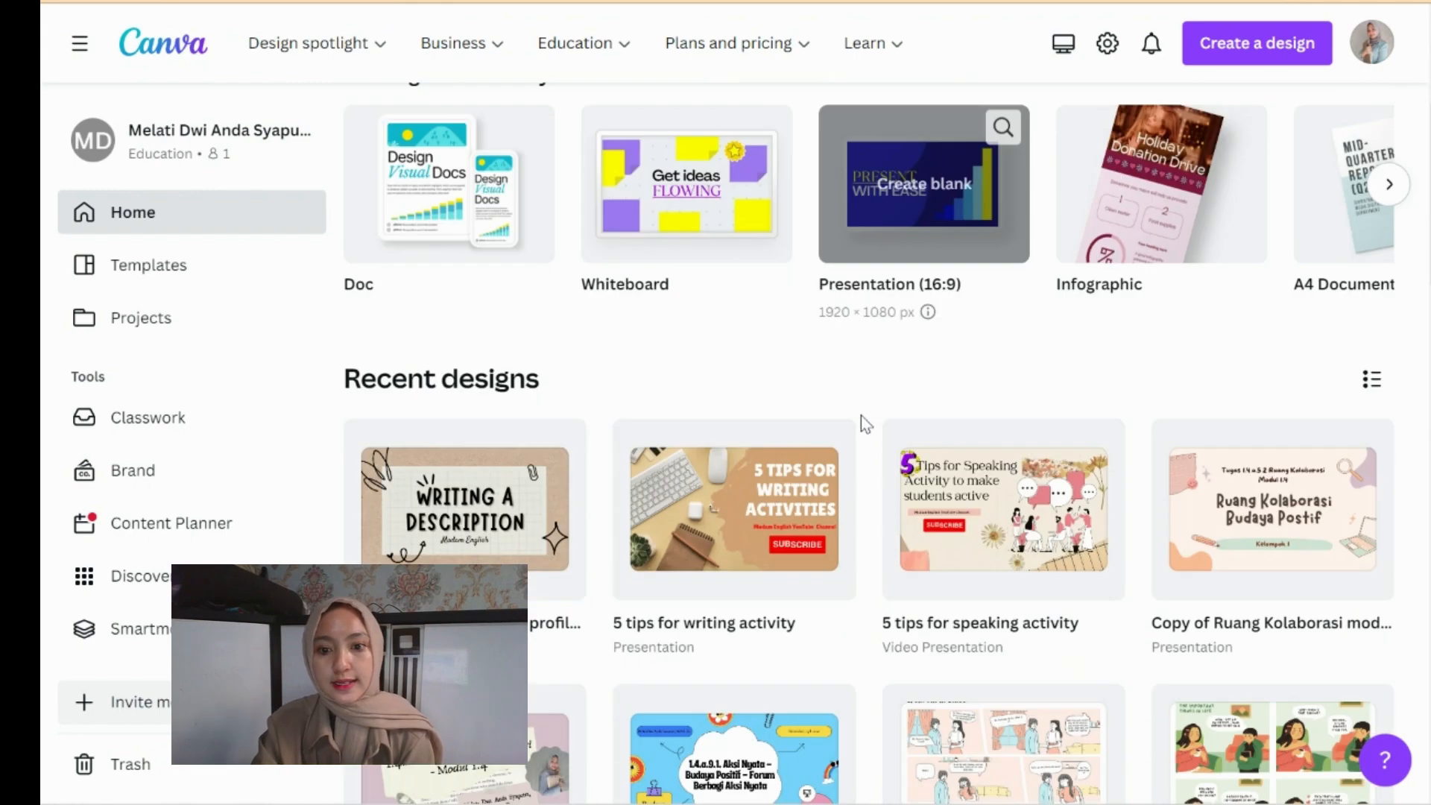
pyautogui.scroll(-9, 861, 416)
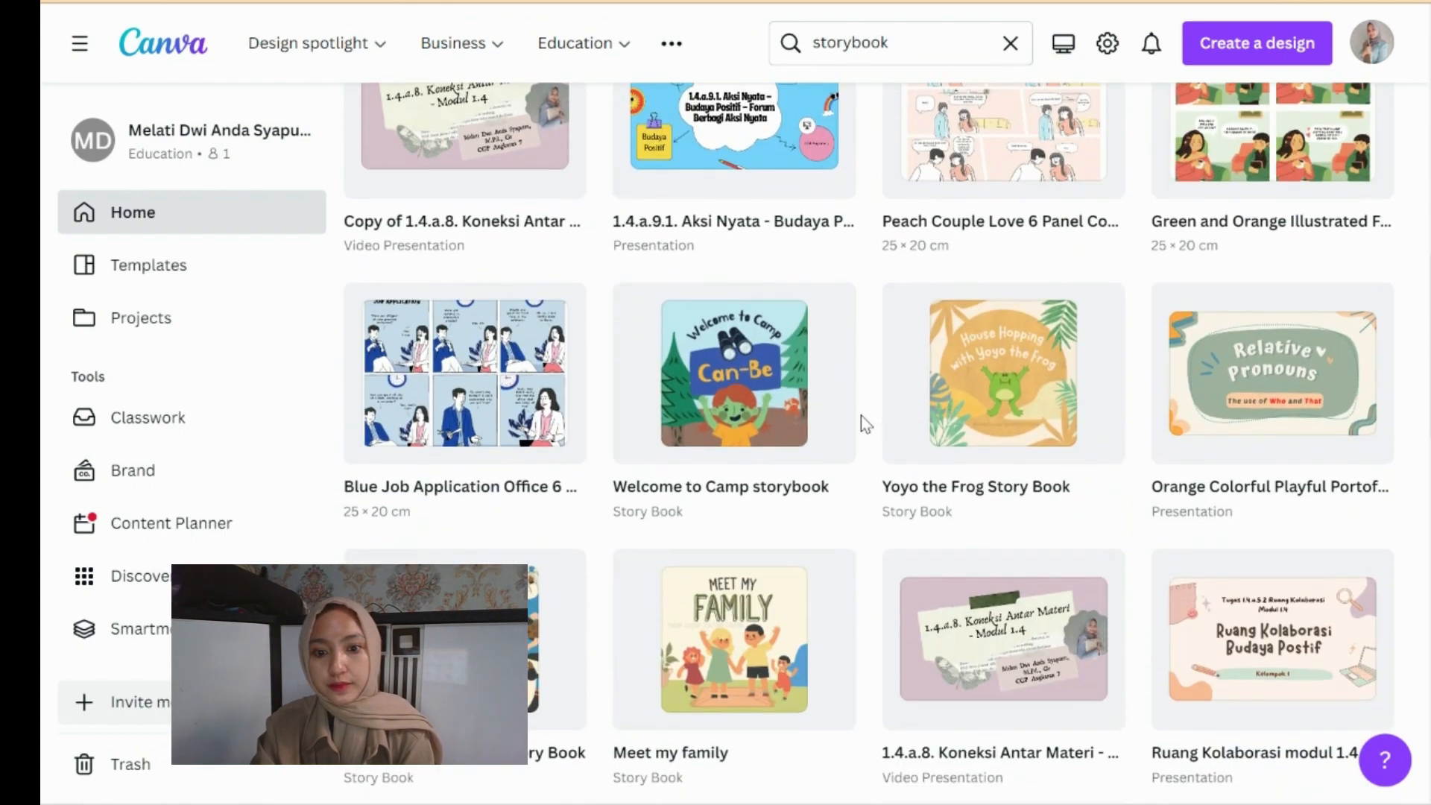
pyautogui.click(710, 616)
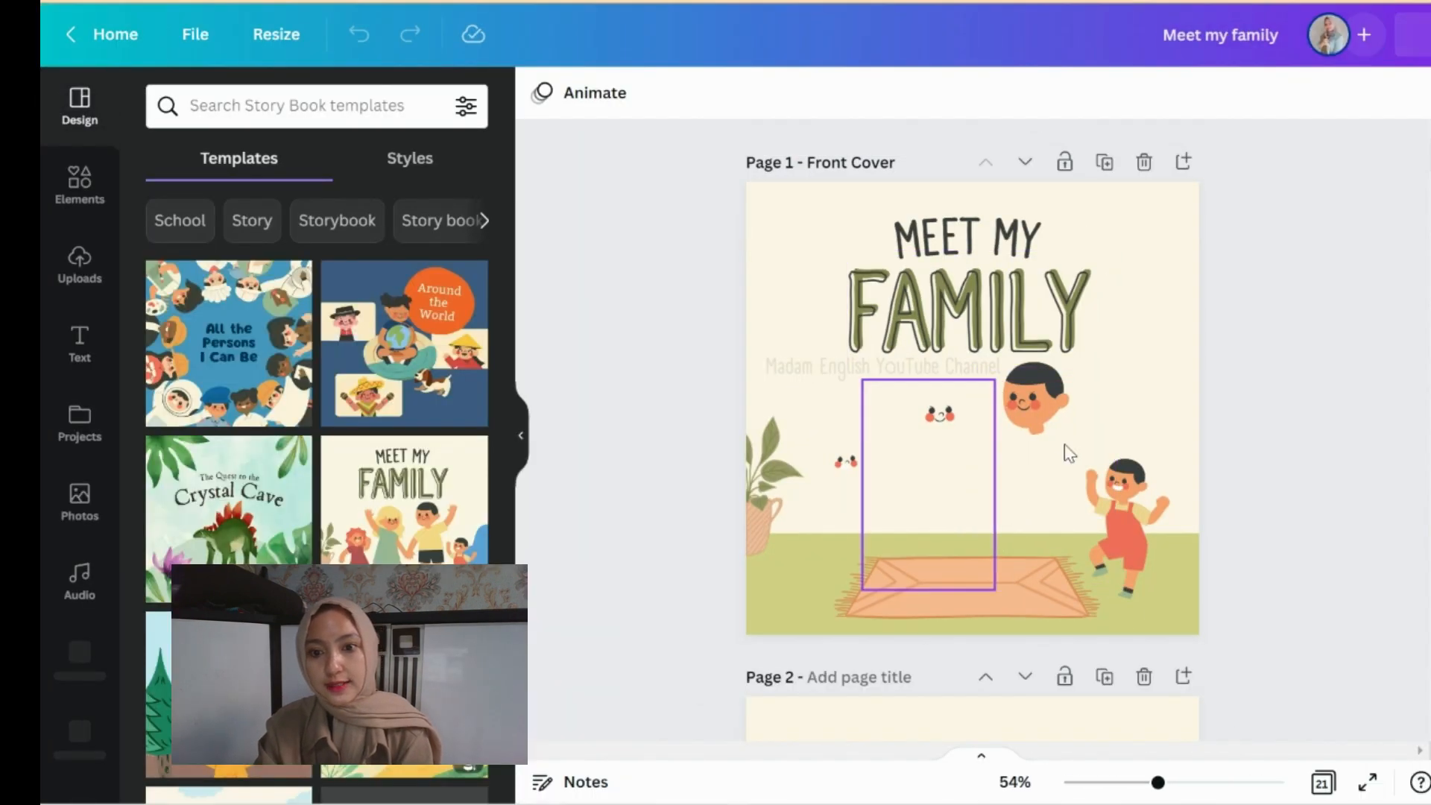
# - Look through the pages of the edited "Meet my family" story book and return to its front cover
pyautogui.click(521, 435)
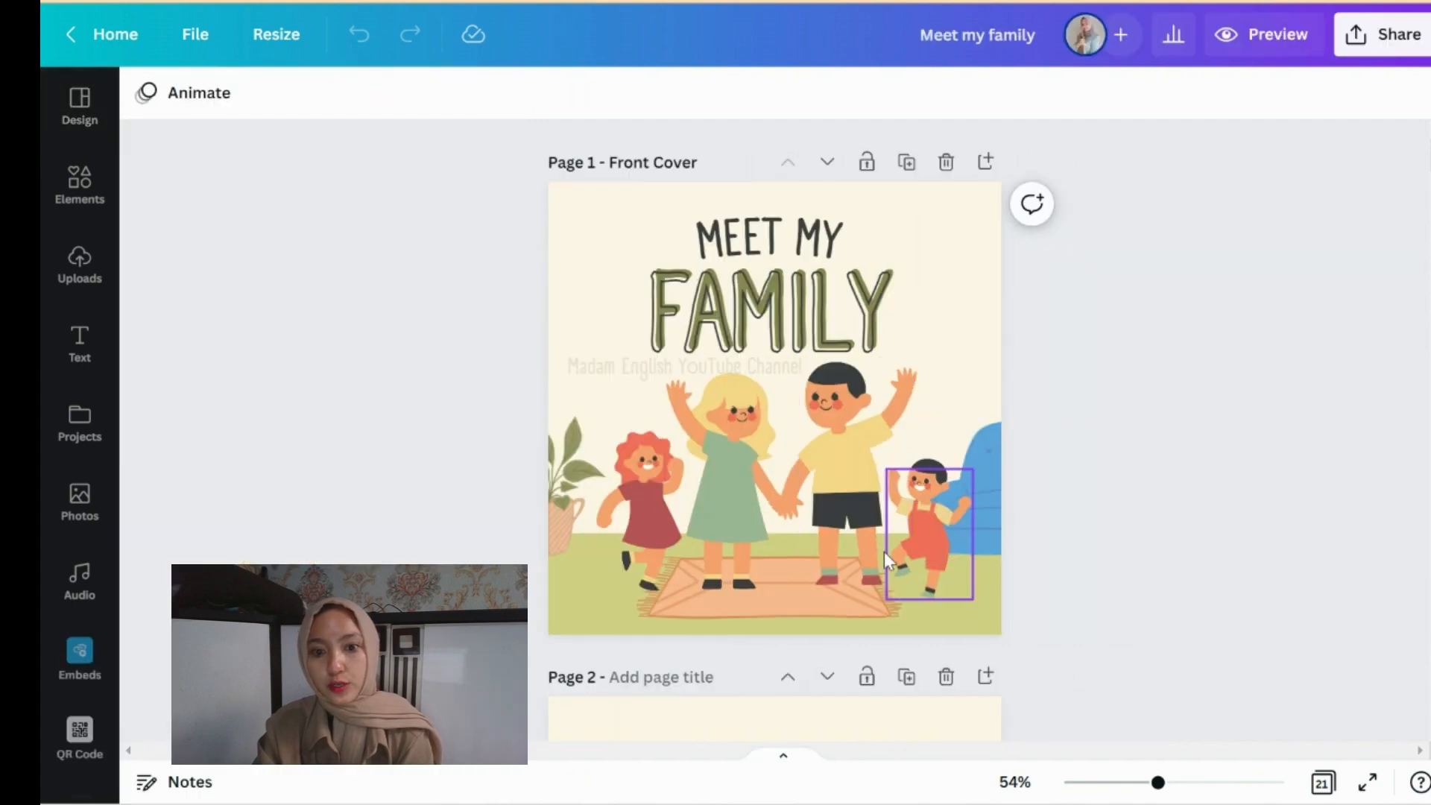
pyautogui.scroll(-15, 878, 570)
pyautogui.scroll(-20, 878, 570)
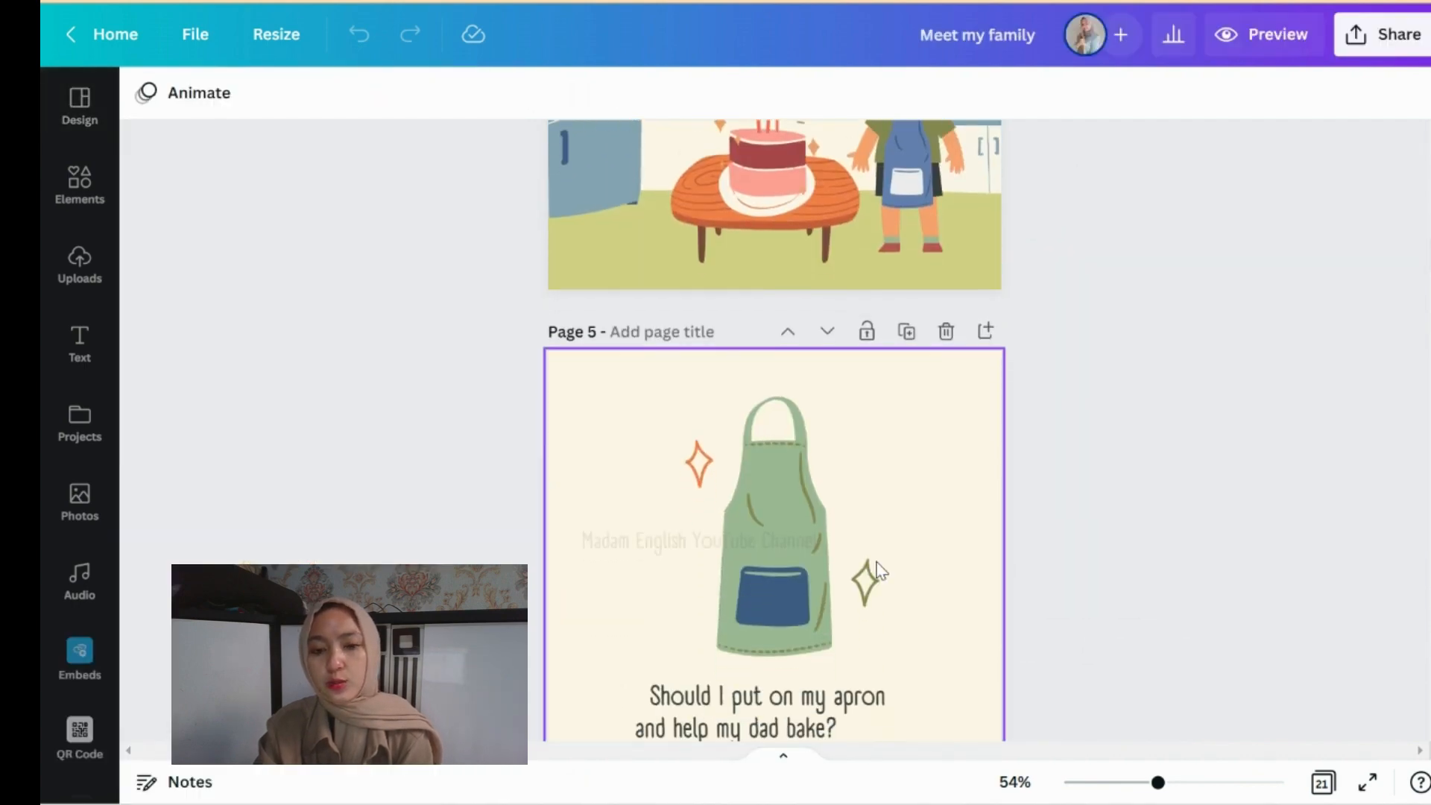
pyautogui.scroll(-20, 879, 570)
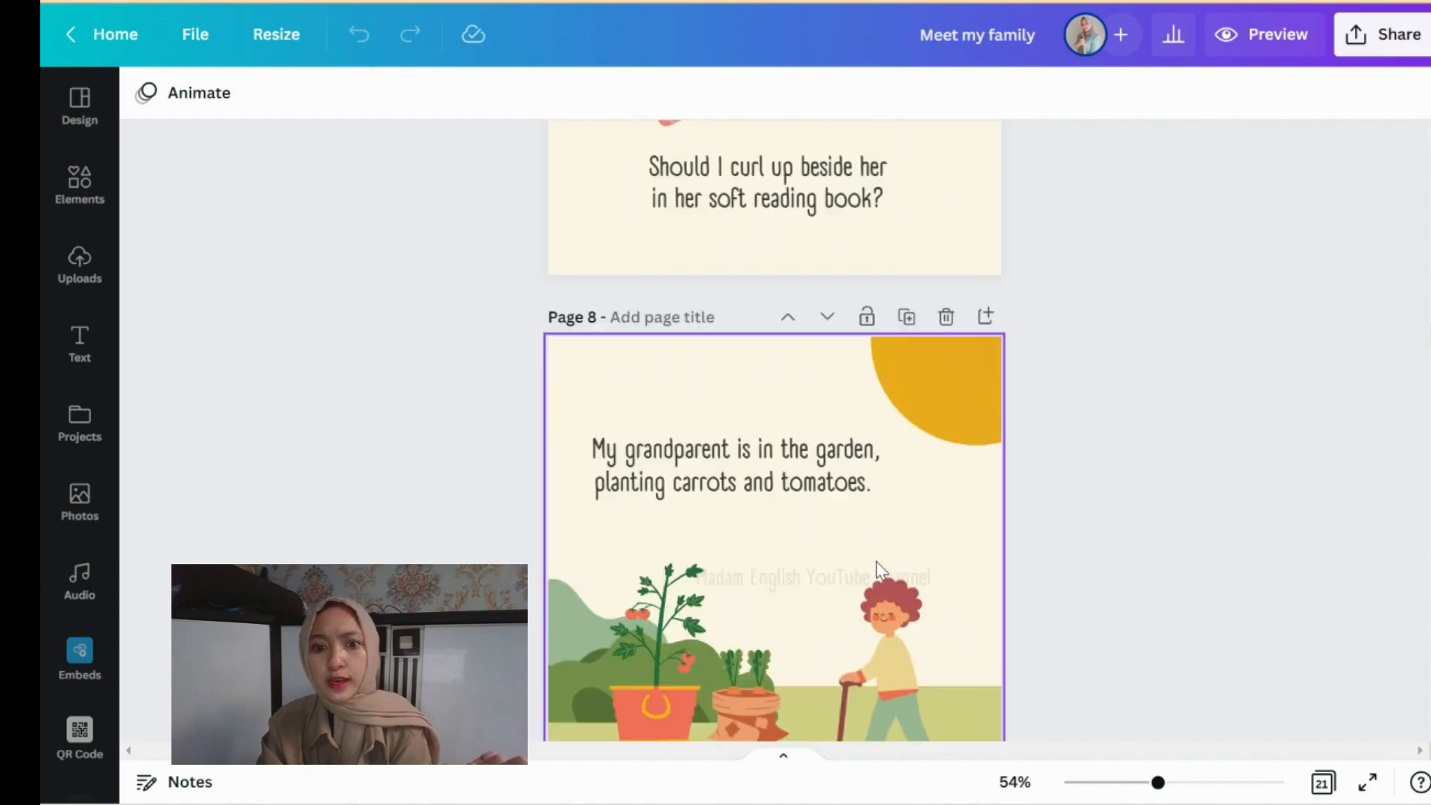
pyautogui.scroll(-20, 880, 570)
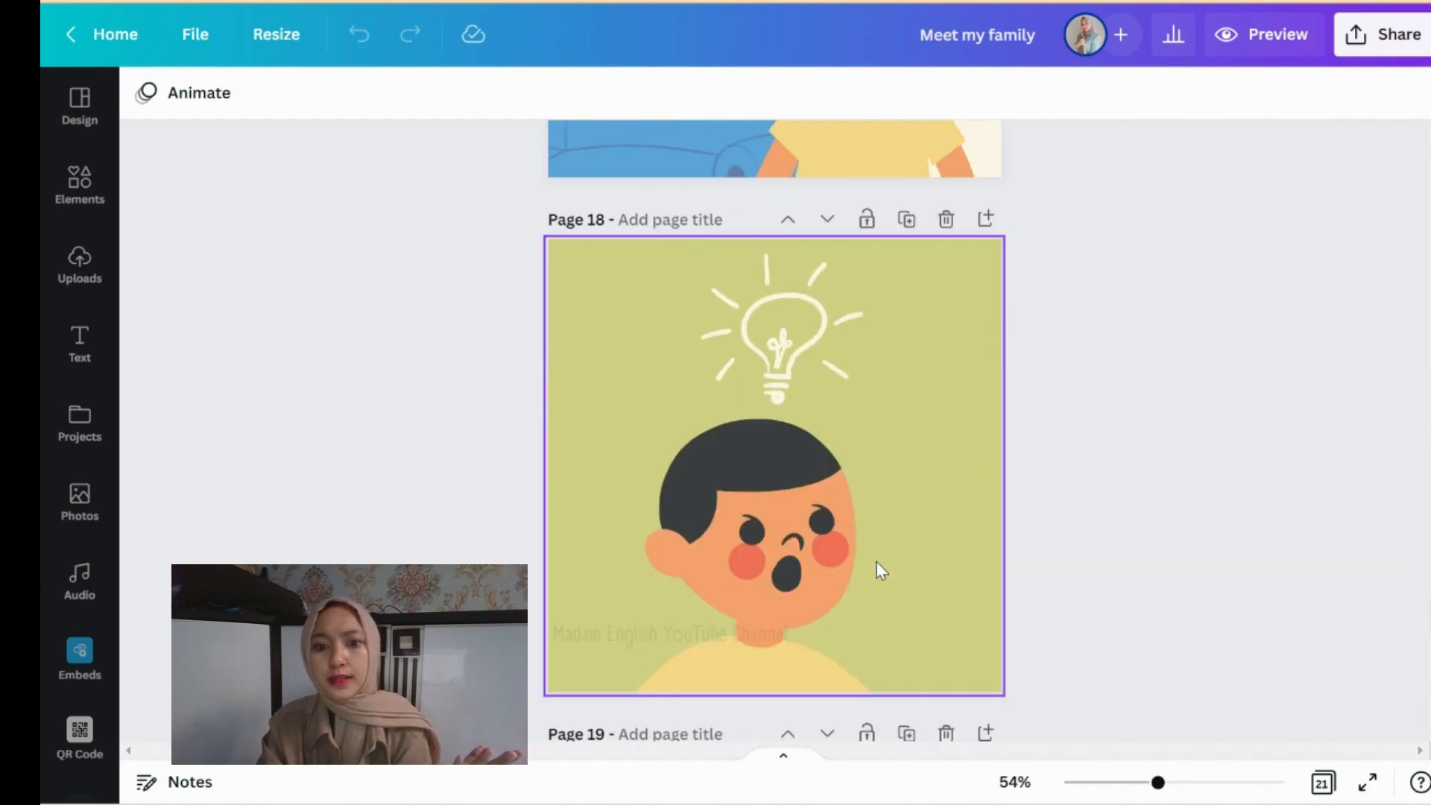
pyautogui.scroll(20, 880, 570)
pyautogui.scroll(20, 878, 570)
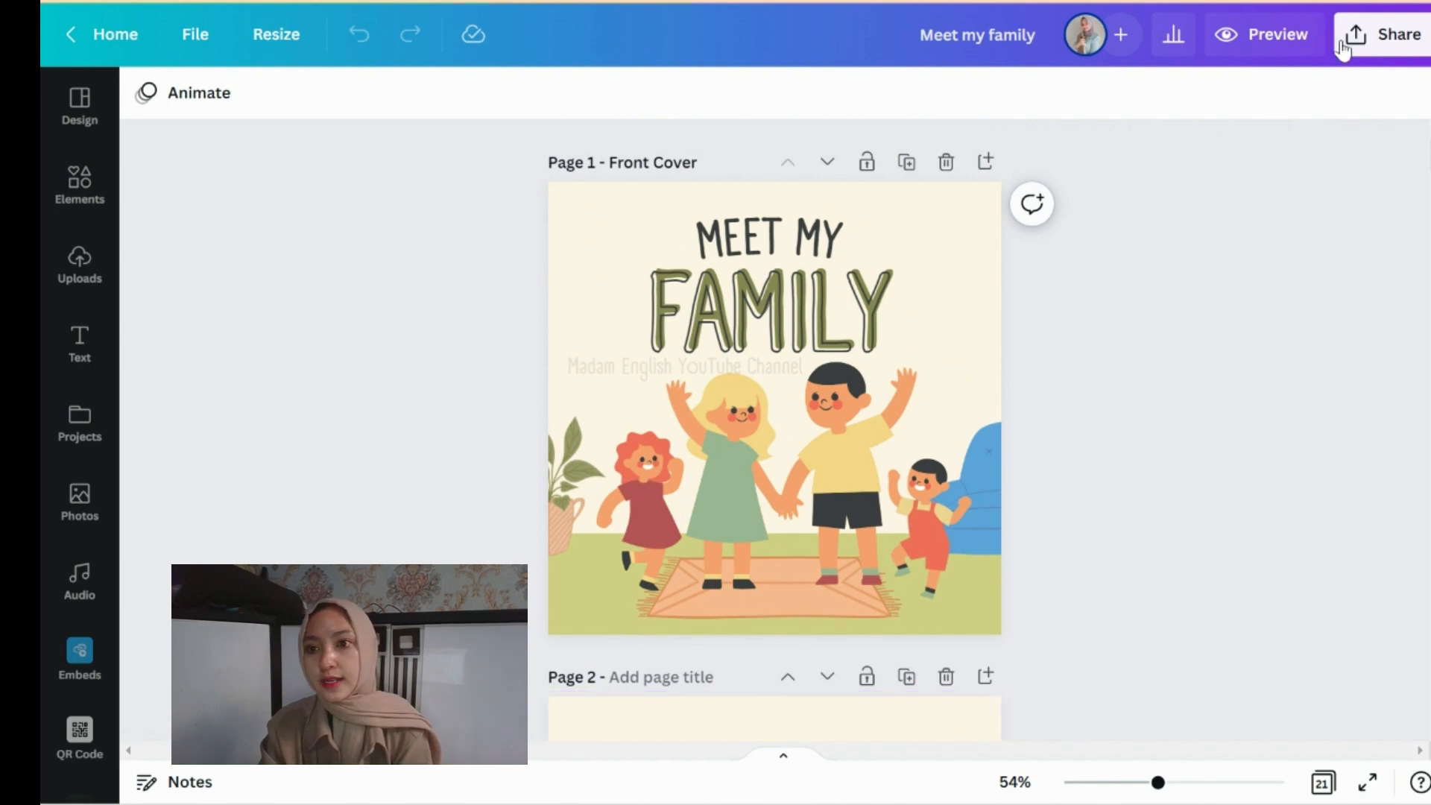
# - Find the Publuu Flipbooks app among all sharing options by searching for "publuu", and open it
pyautogui.click(1383, 37)
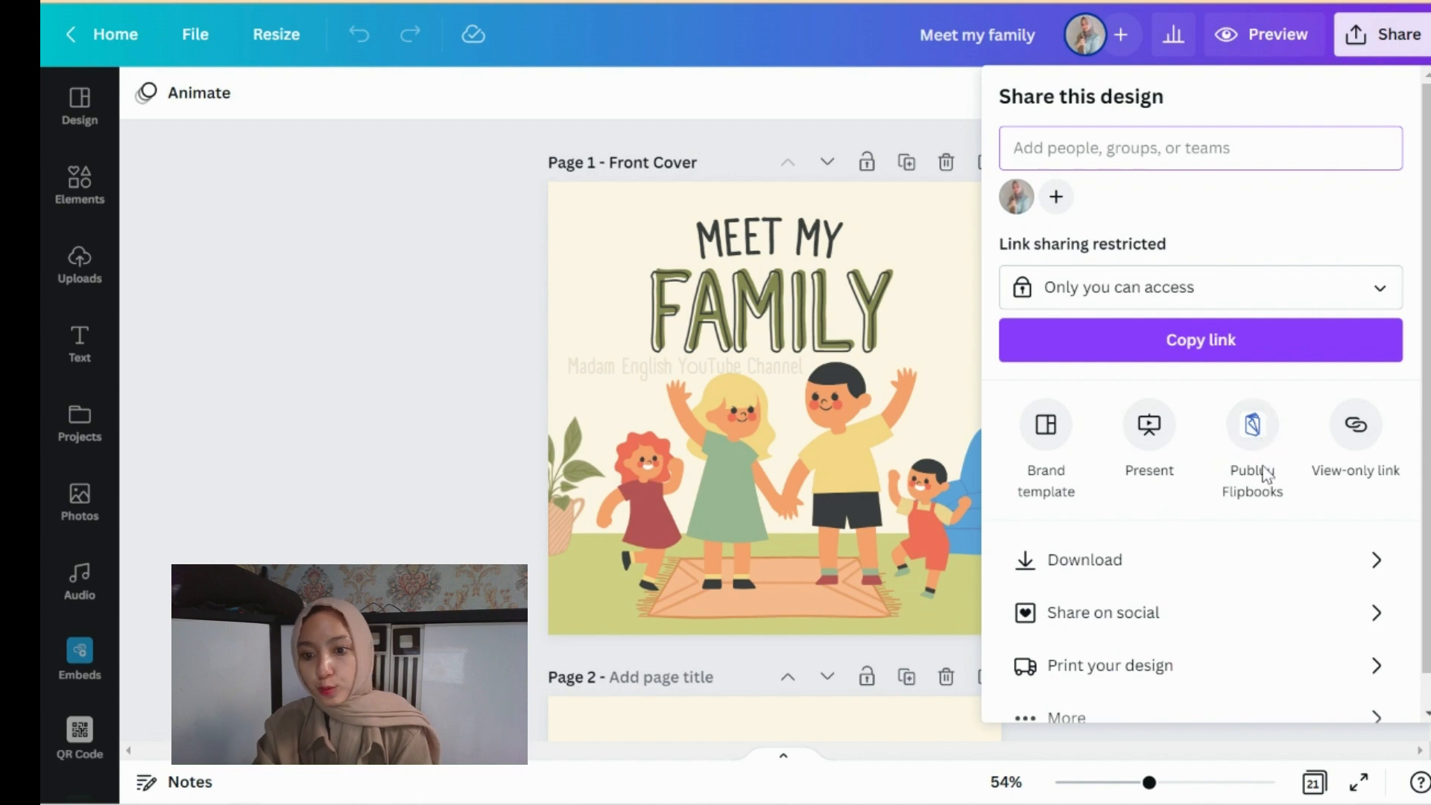
pyautogui.scroll(-1, 1218, 493)
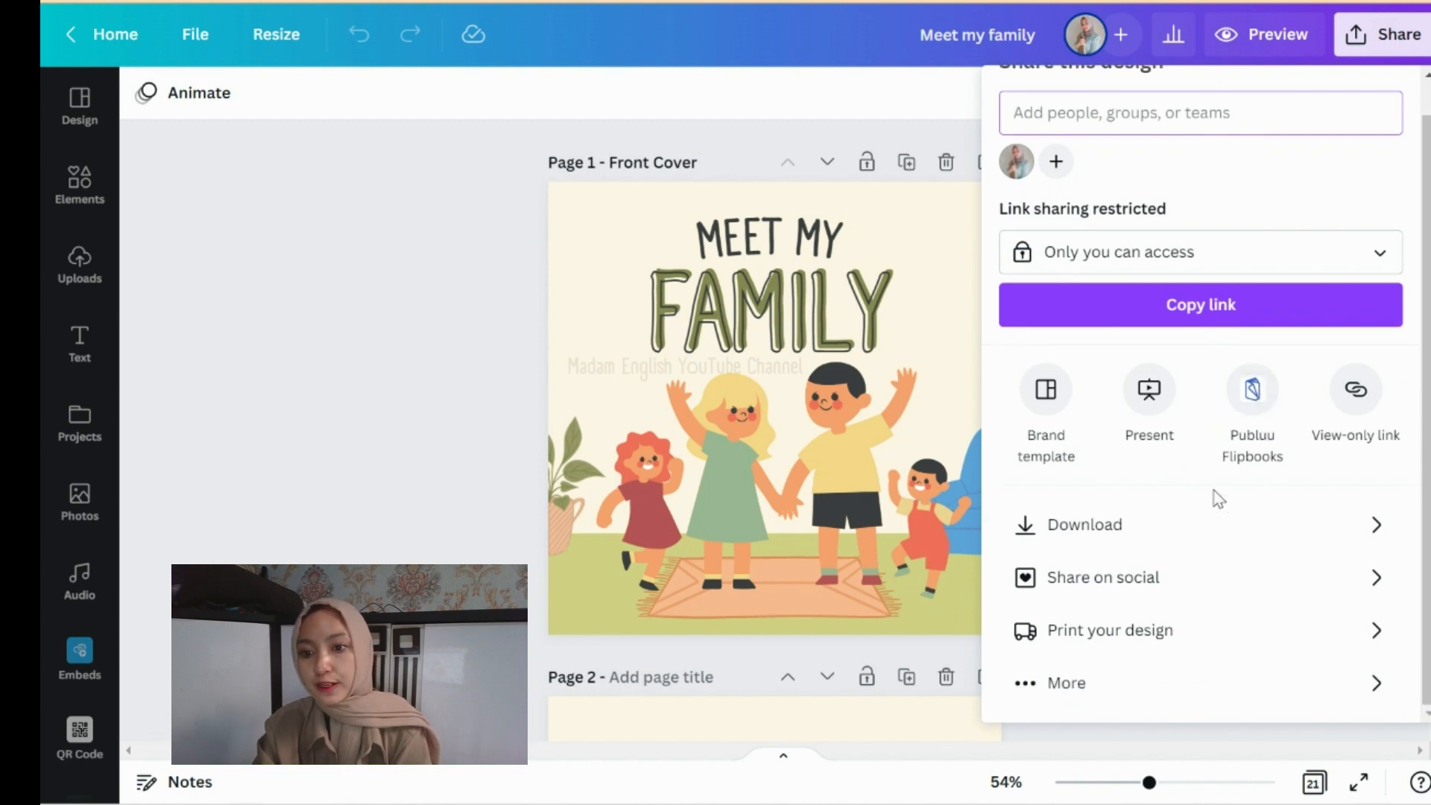
pyautogui.click(1058, 684)
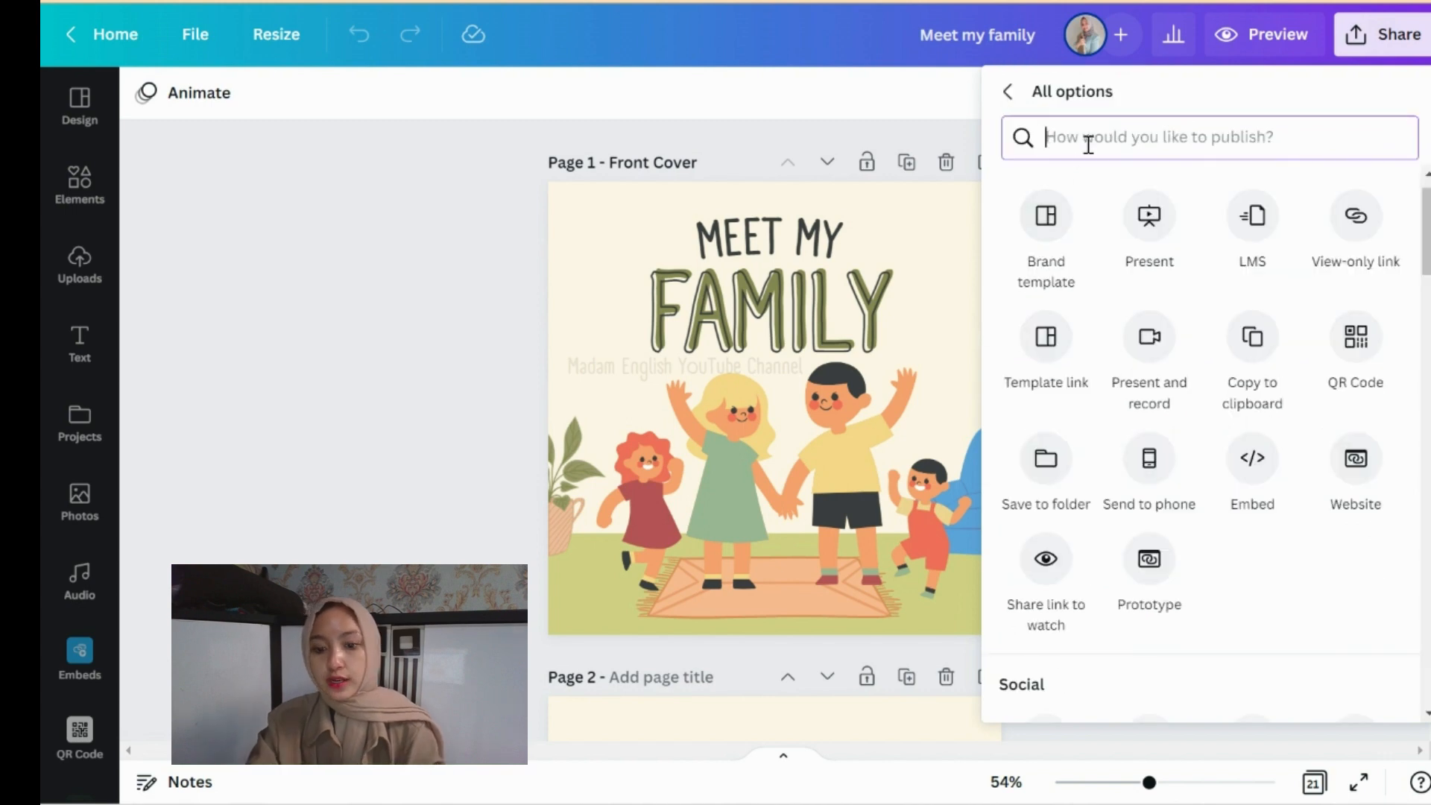
pyautogui.write('publuu')
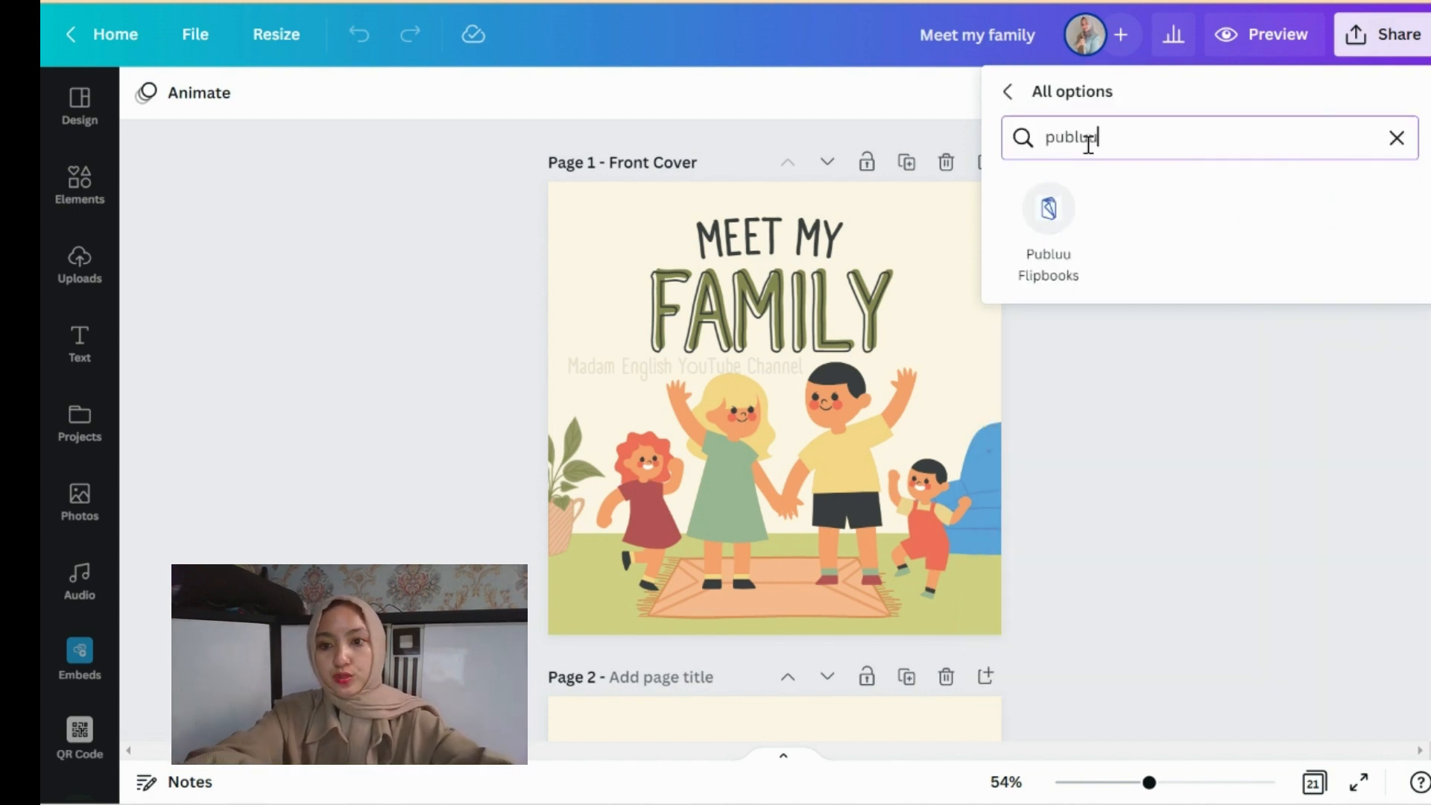
pyautogui.click(1046, 202)
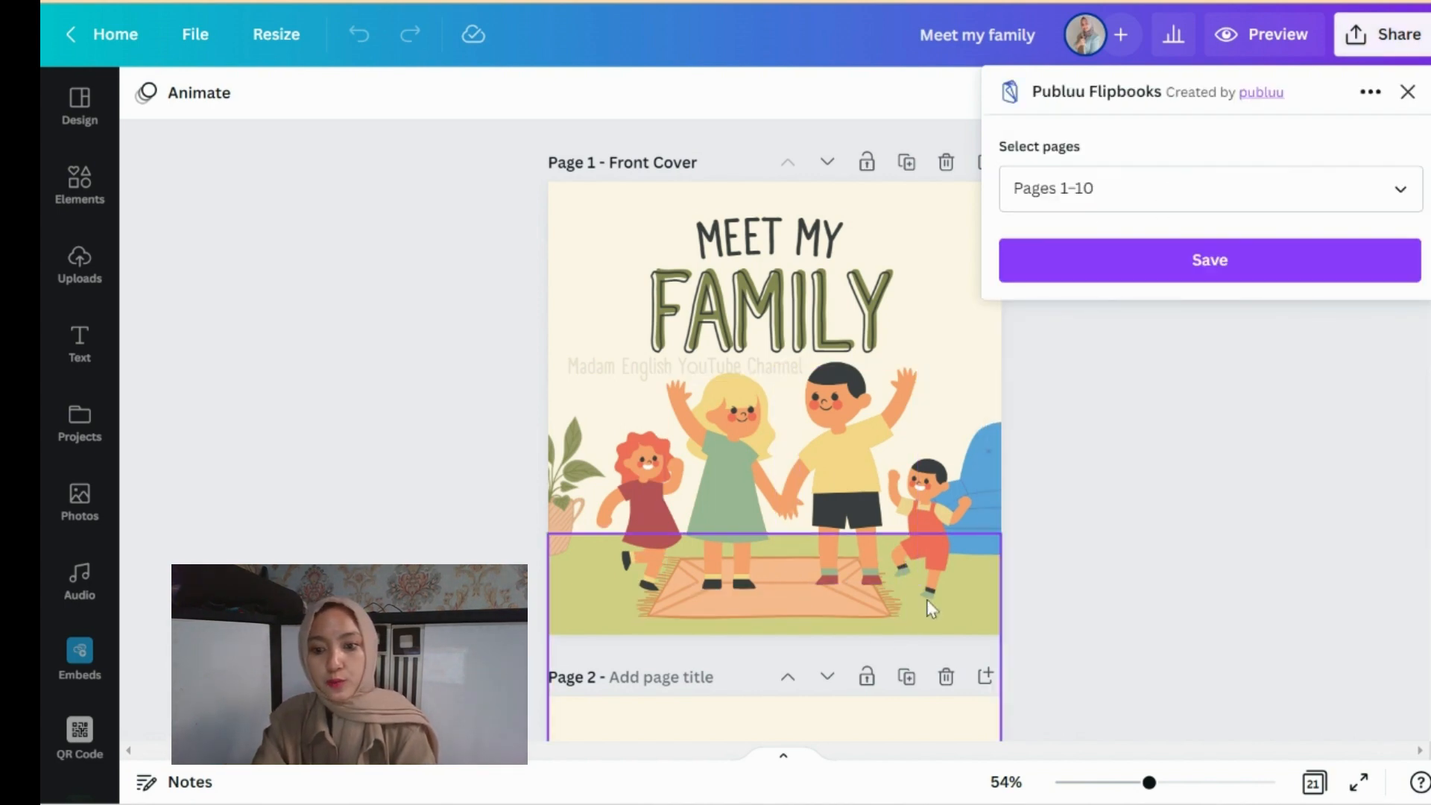
# - Select all pages (1–21) for the flipbook and save the design to Publuu Flipbooks
pyautogui.click(1205, 196)
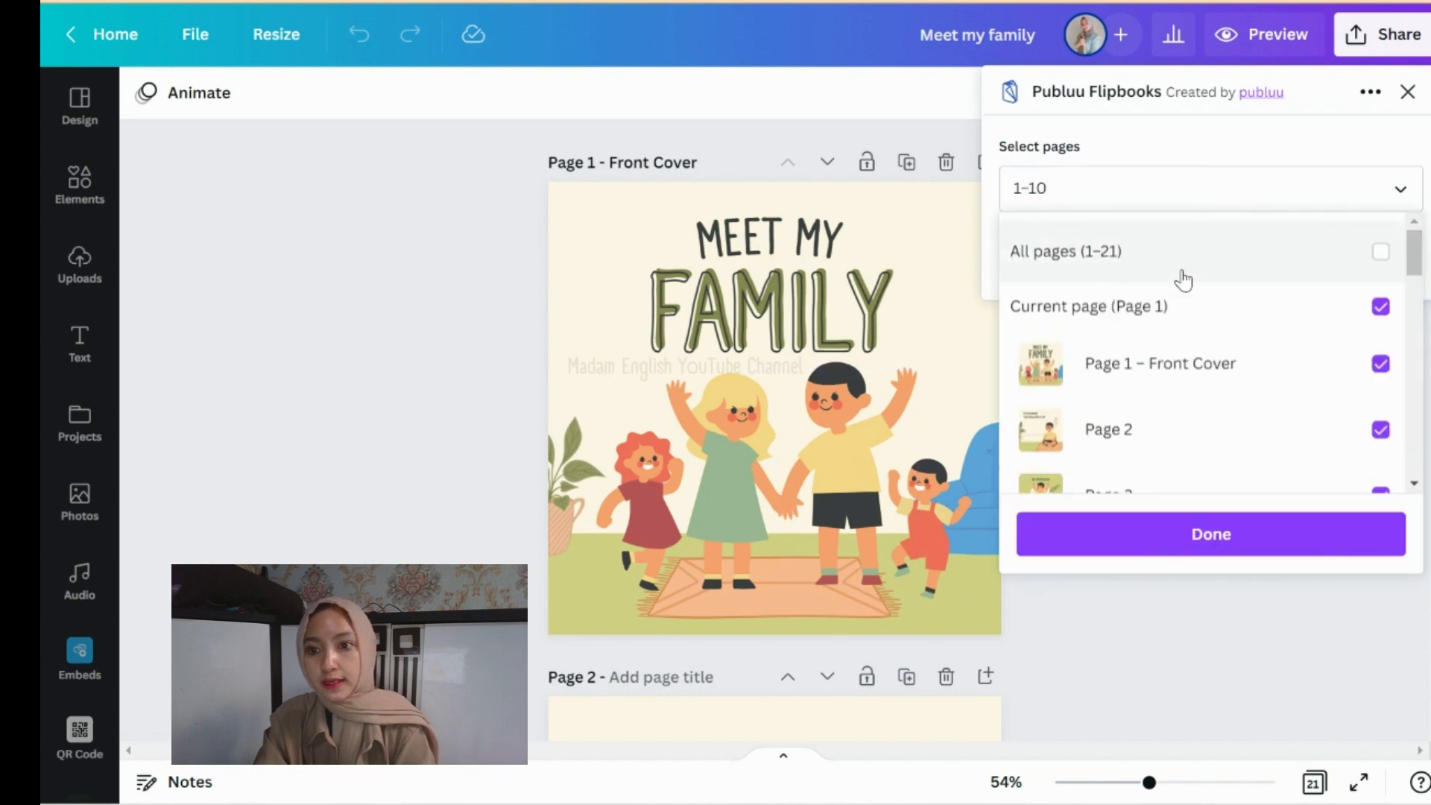
pyautogui.click(1338, 259)
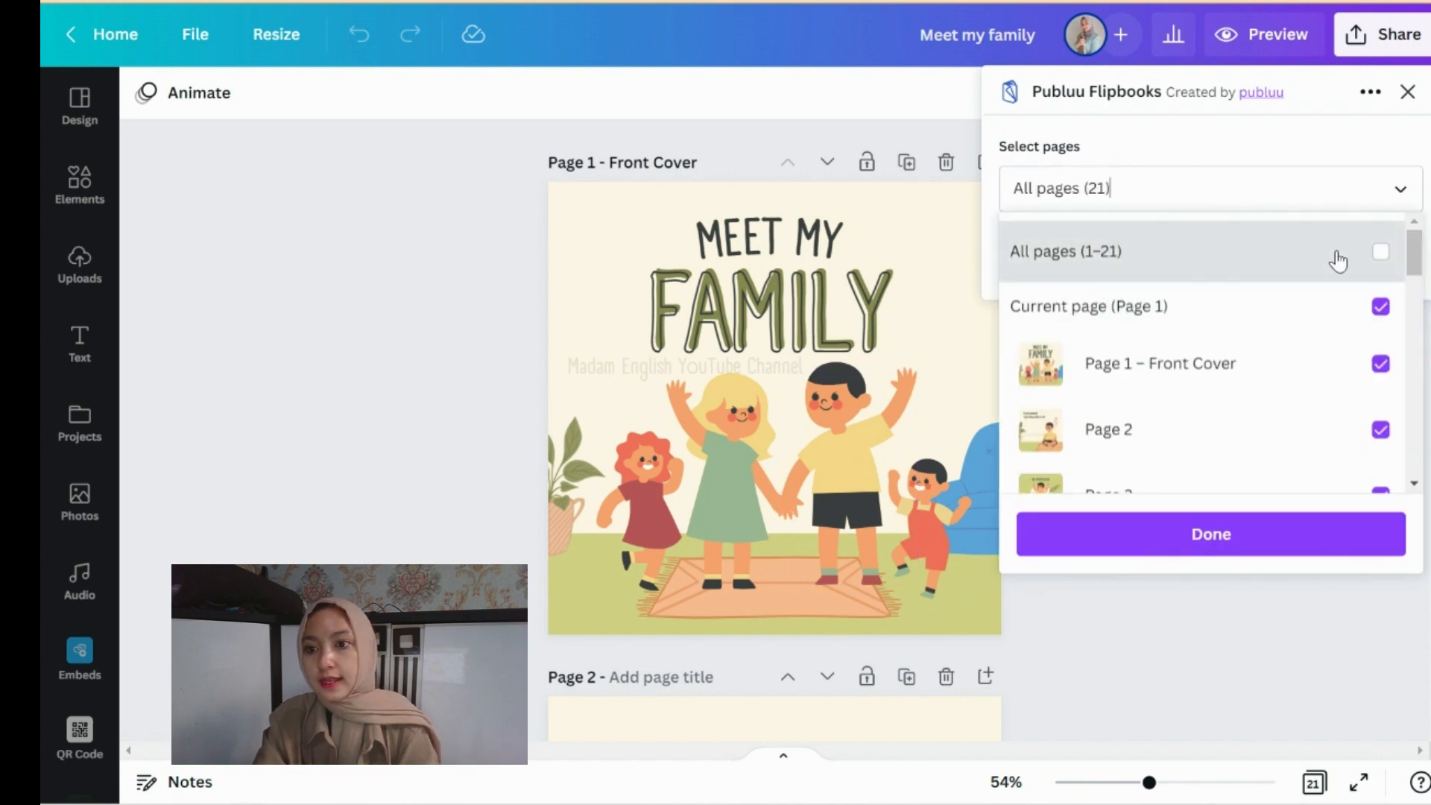
pyautogui.click(1209, 534)
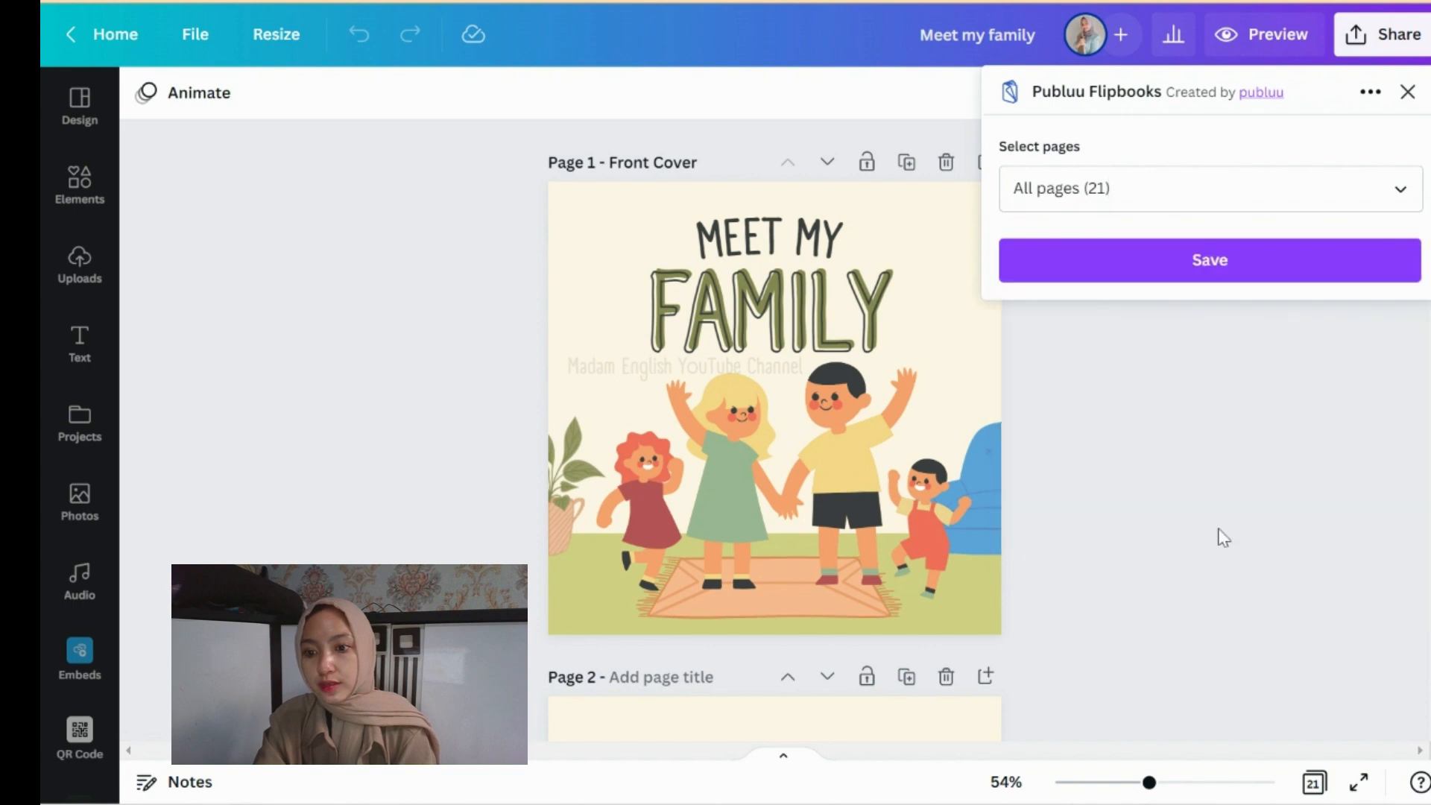
pyautogui.click(1146, 273)
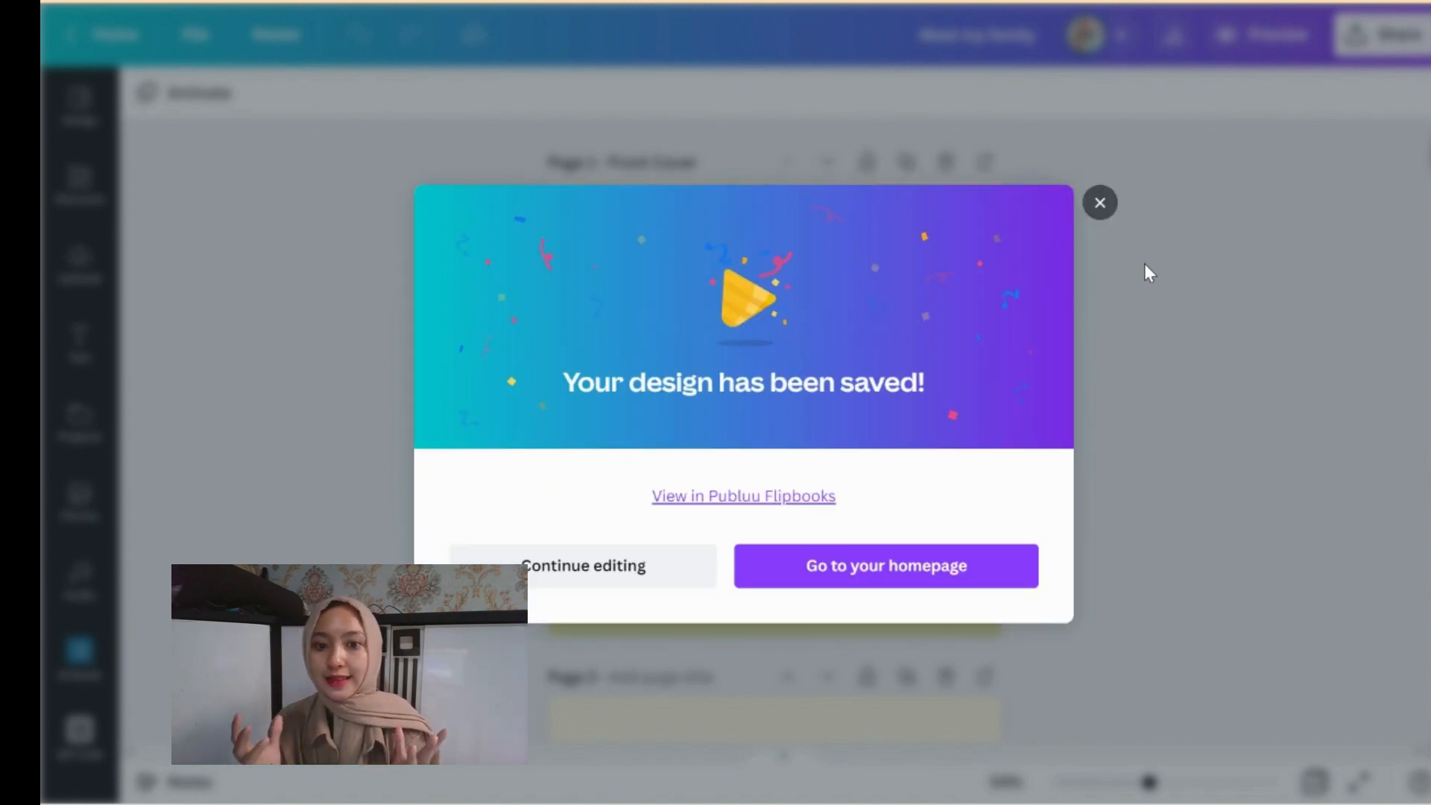
# - View the saved flipbook in Publuu, dismiss the welcome message, and turn from the cover to pages 2–3
pyautogui.click(776, 498)
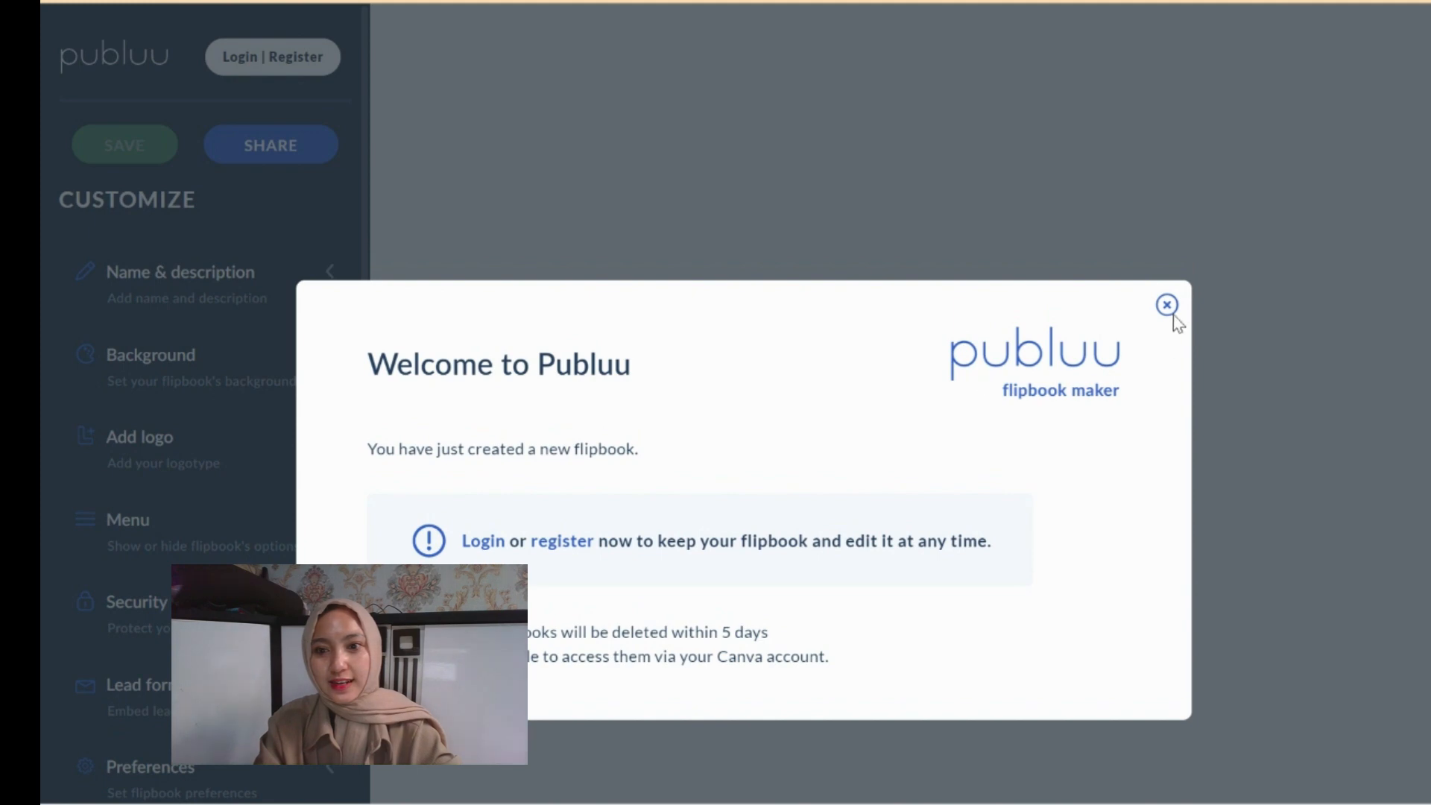
pyautogui.click(1165, 306)
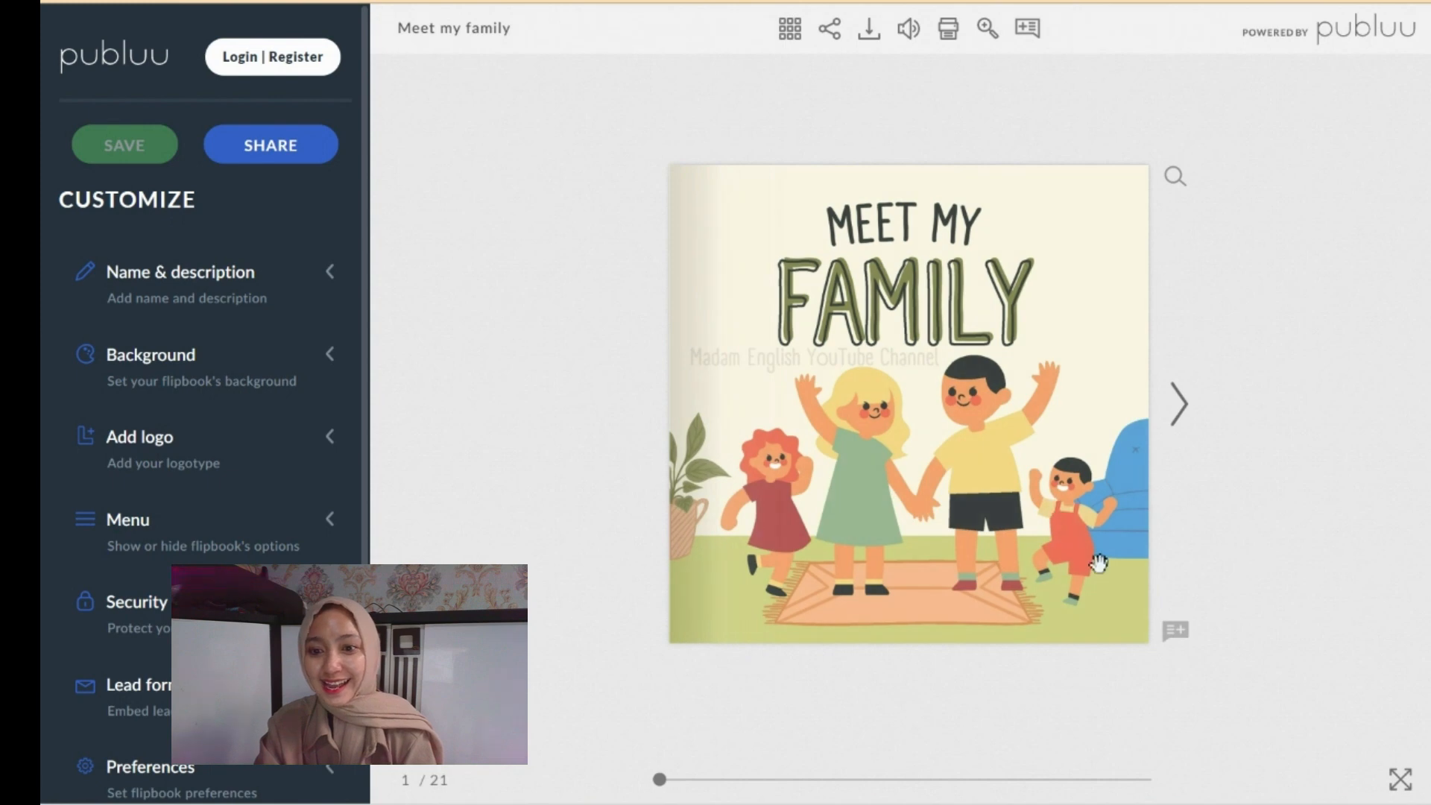
pyautogui.click(1125, 606)
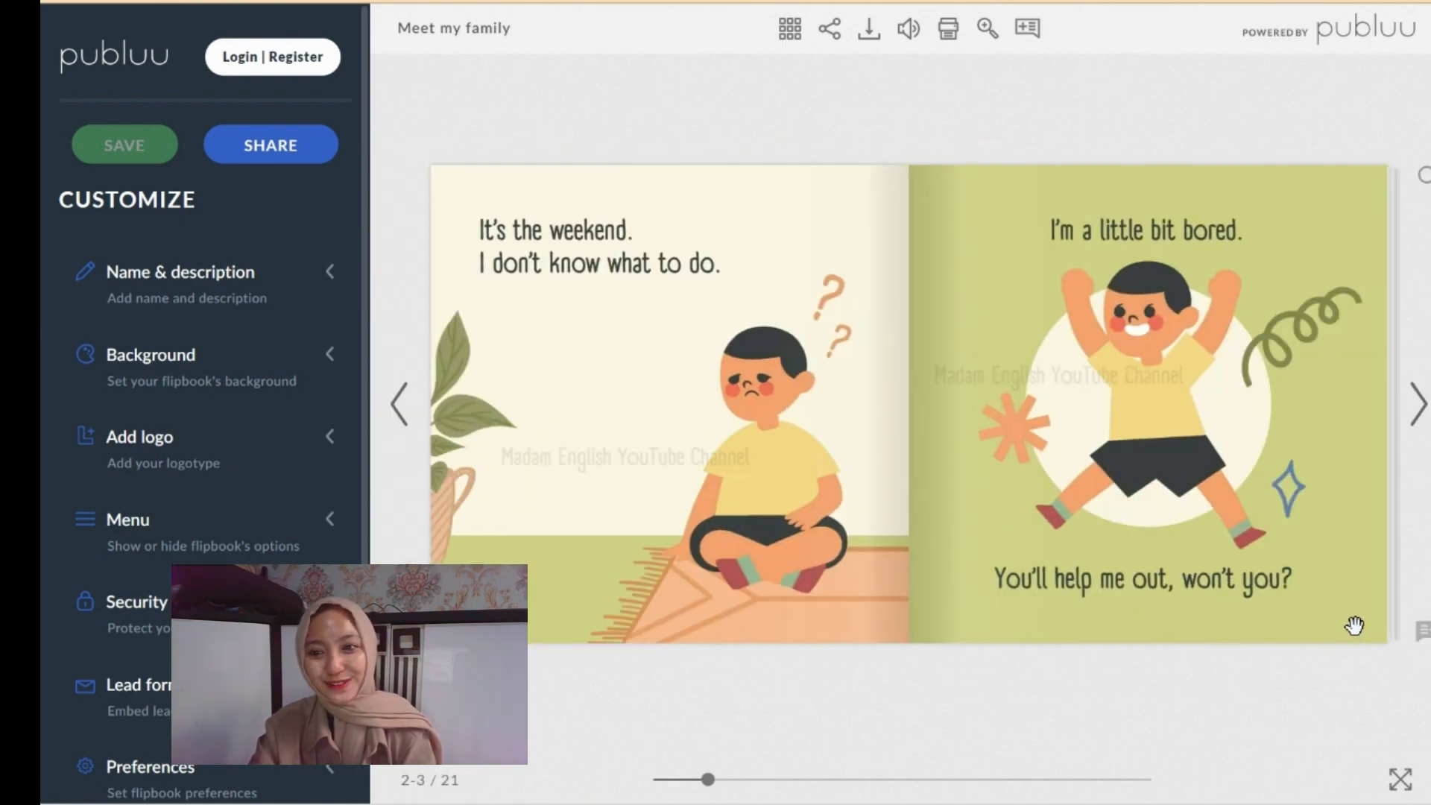
# - Turn through the flipbook from pages 2–3 onward to examine the following story spreads
pyautogui.moveTo(1353, 627); pyautogui.dragTo(722, 627)
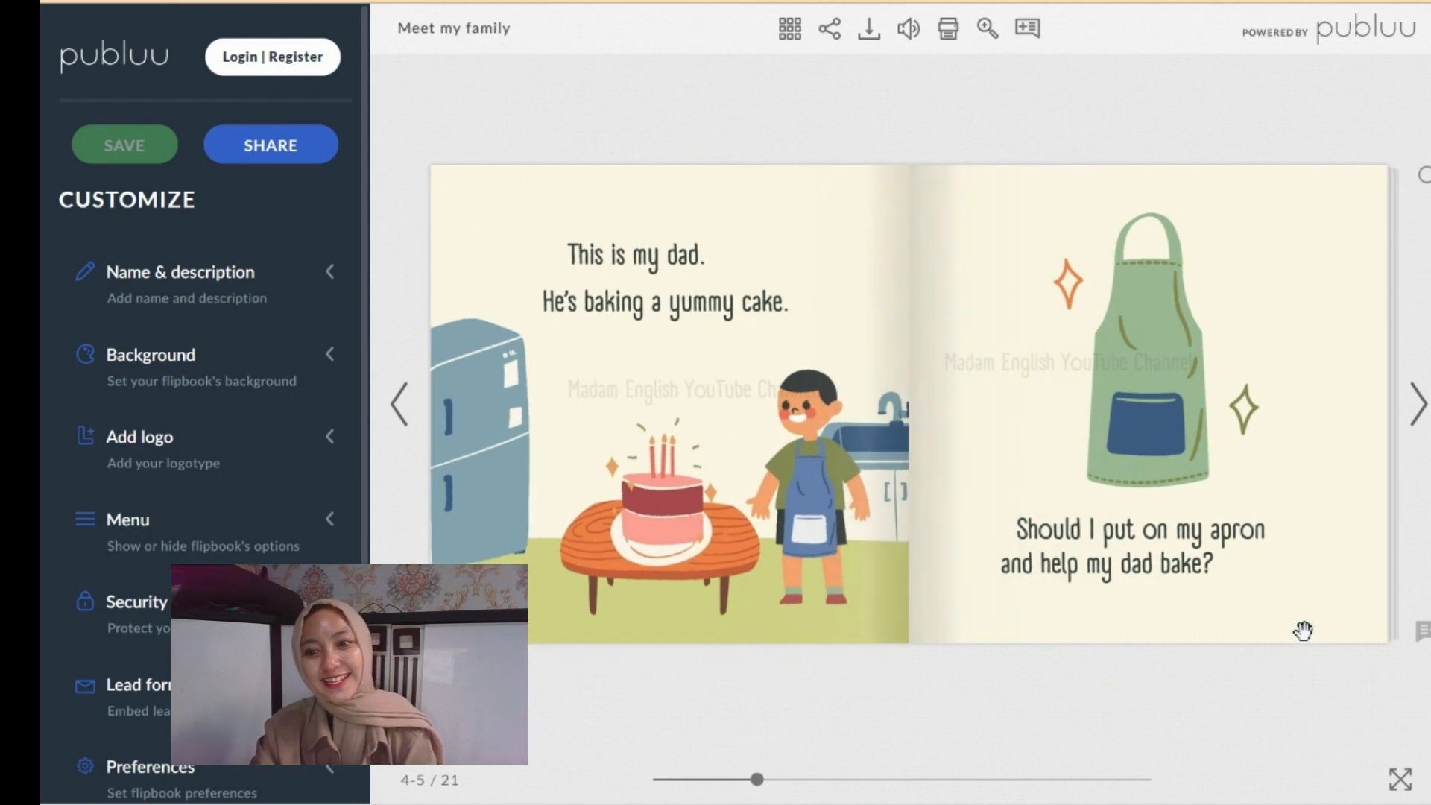
pyautogui.moveTo(1303, 629); pyautogui.dragTo(891, 594)
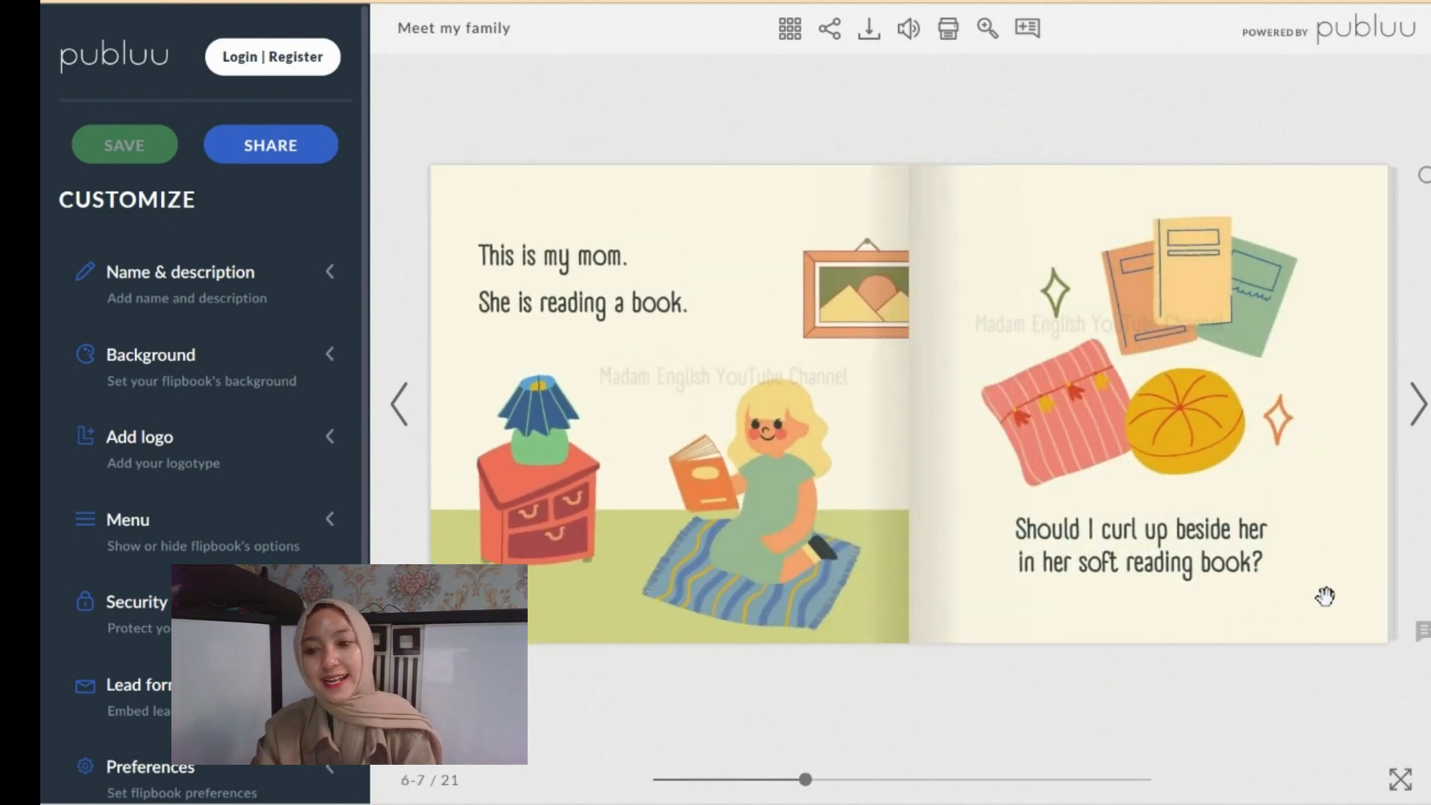
pyautogui.moveTo(1342, 622); pyautogui.dragTo(598, 630)
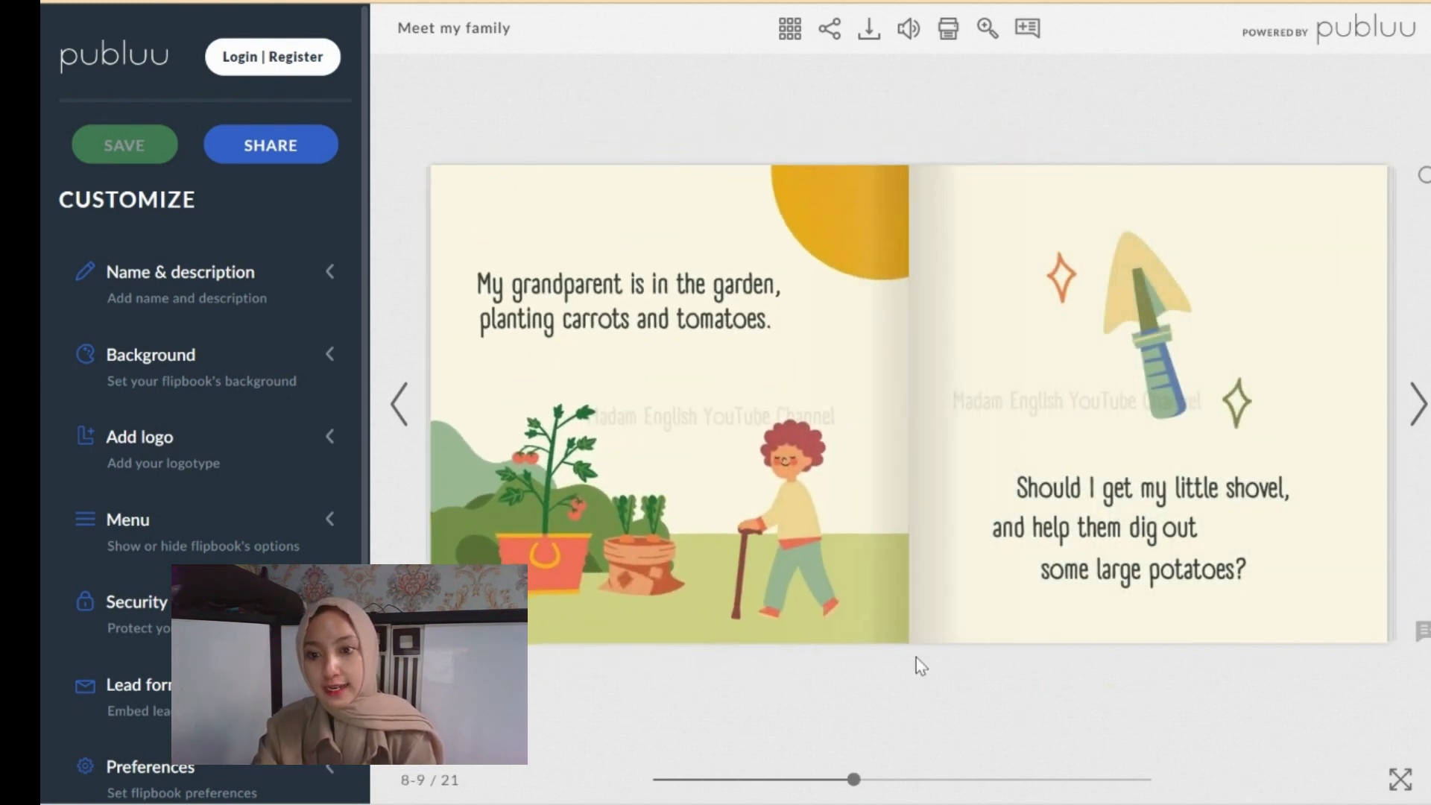
pyautogui.moveTo(1349, 632); pyautogui.dragTo(746, 618)
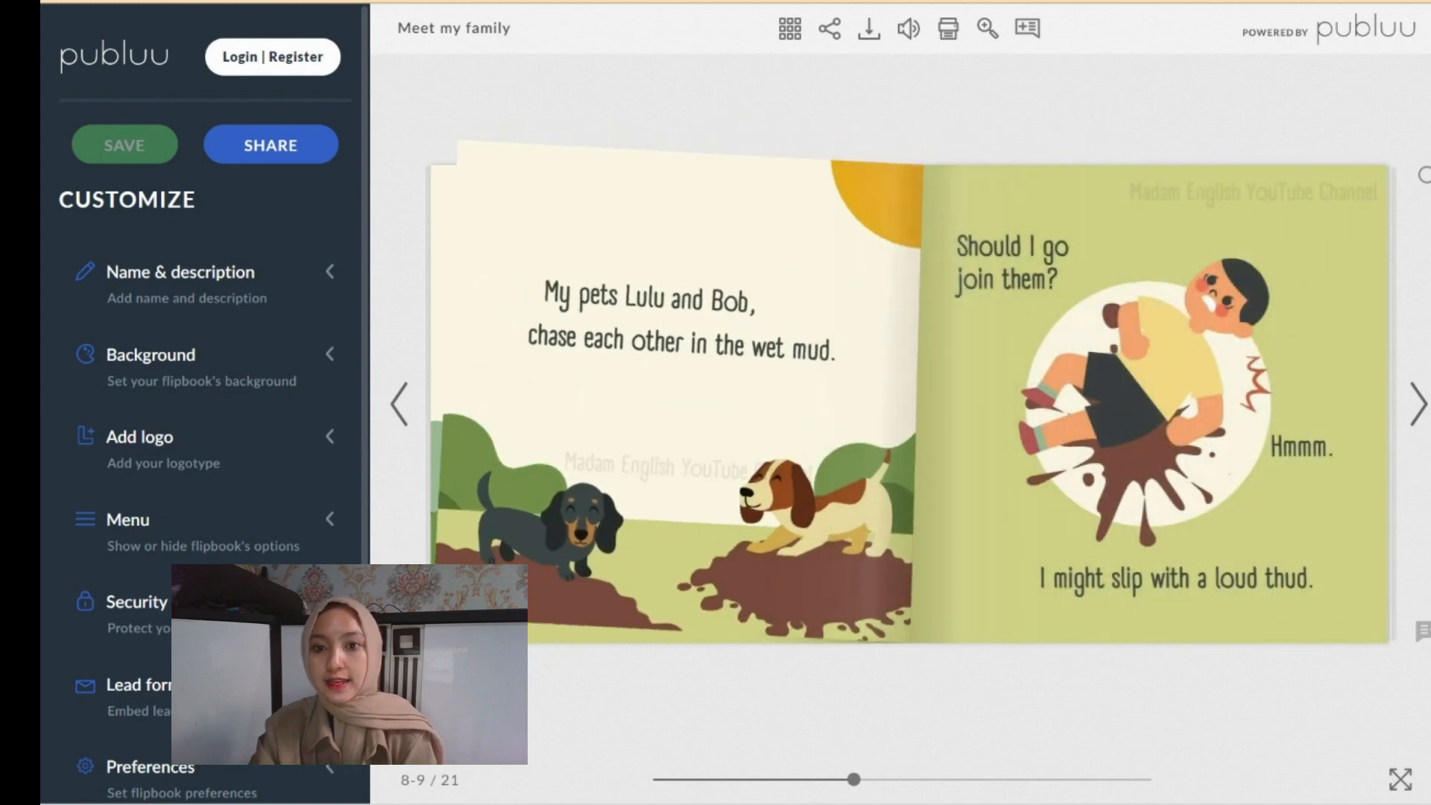
pyautogui.moveTo(1306, 590); pyautogui.dragTo(808, 522)
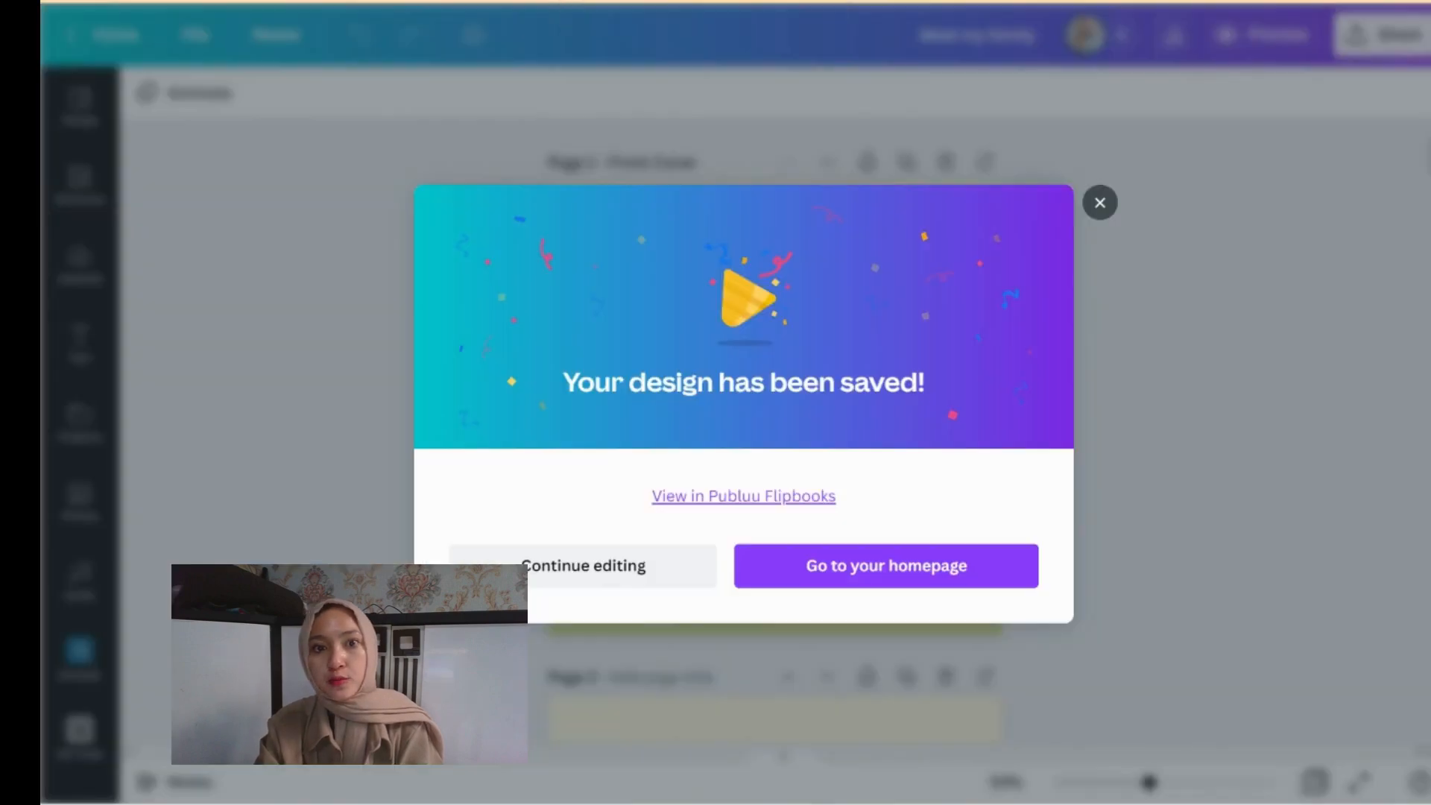
# - Return to Canva, dismiss the saved-design message, and look over the recent designs on the home page
pyautogui.click(1101, 204)
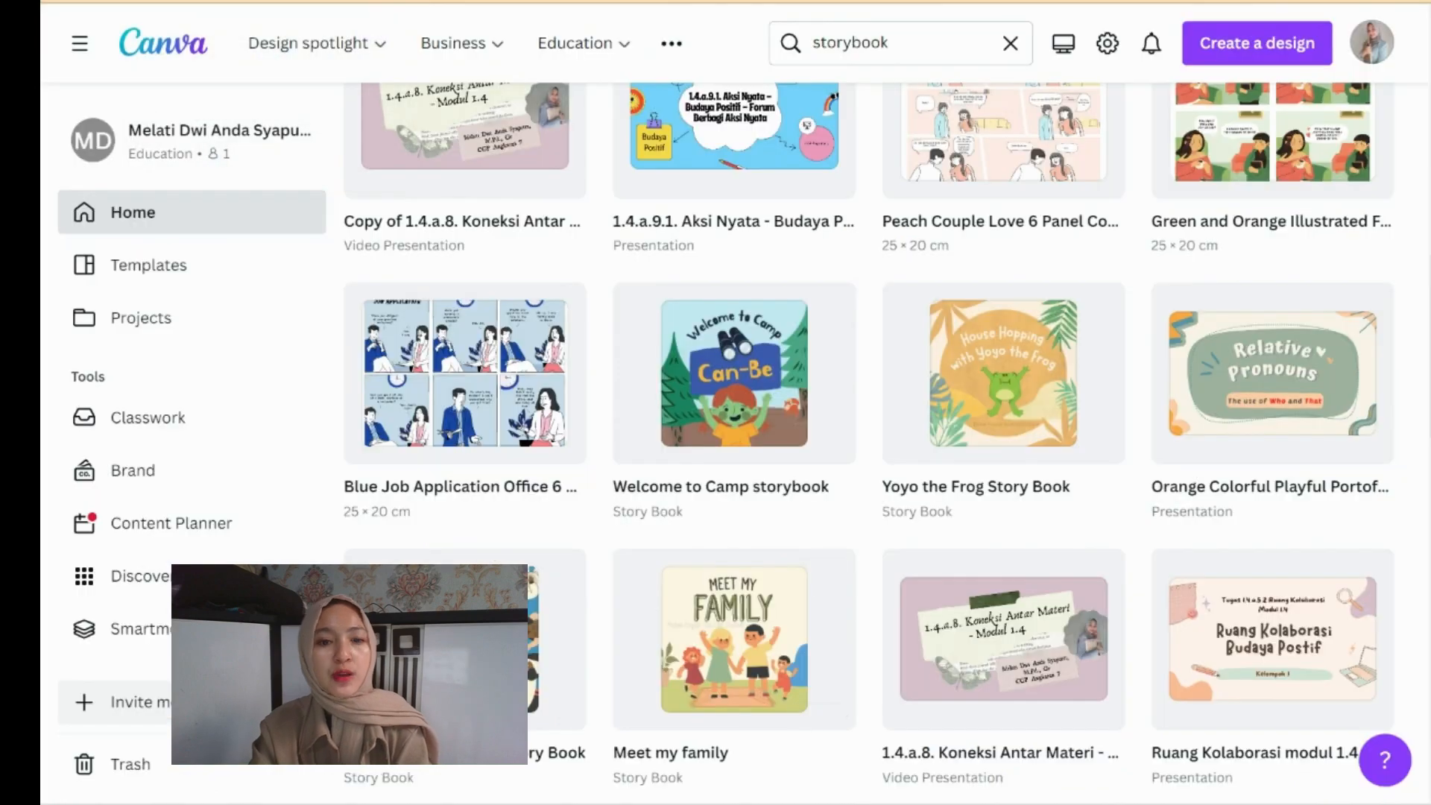
pyautogui.scroll(10, 624, 169)
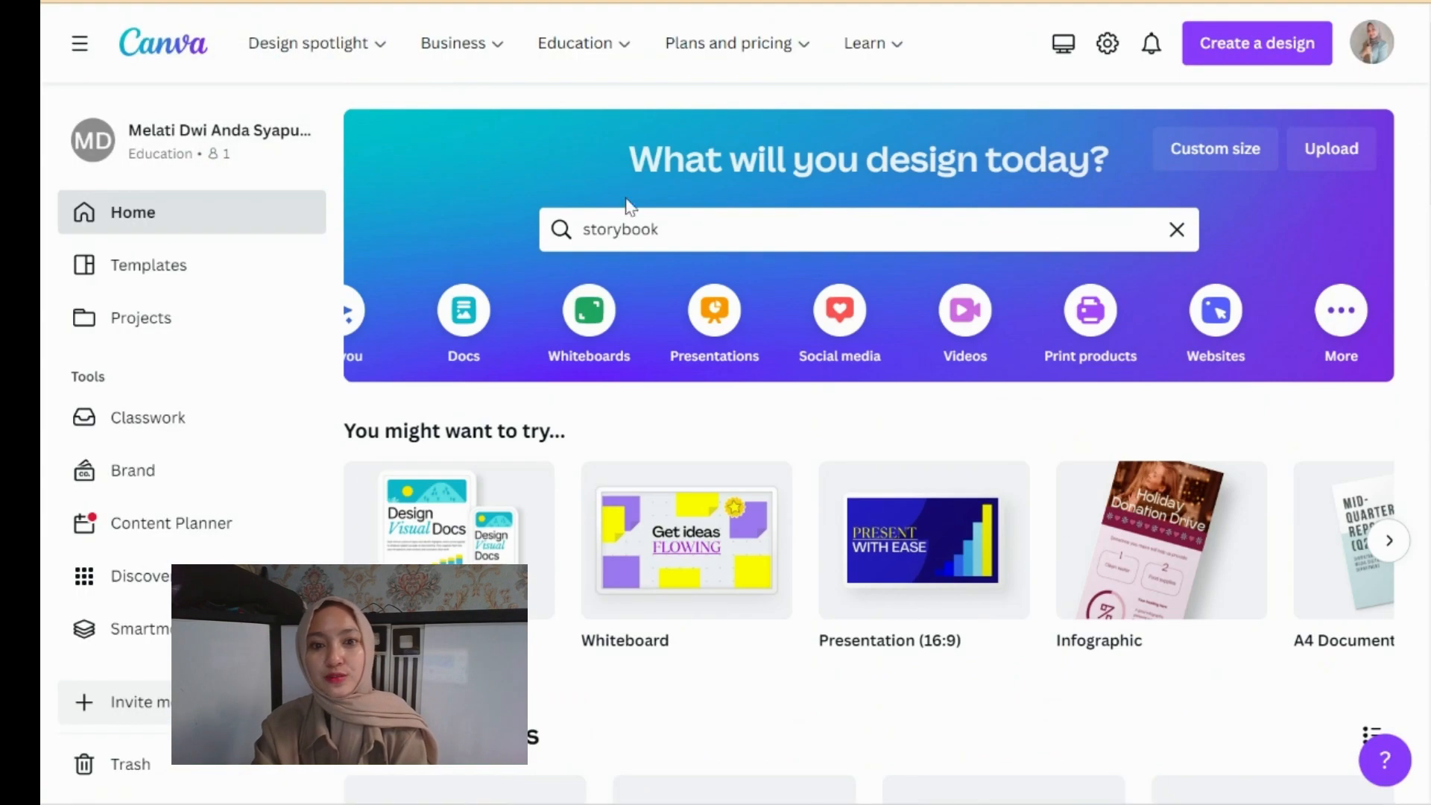
pyautogui.scroll(-10, 731, 700)
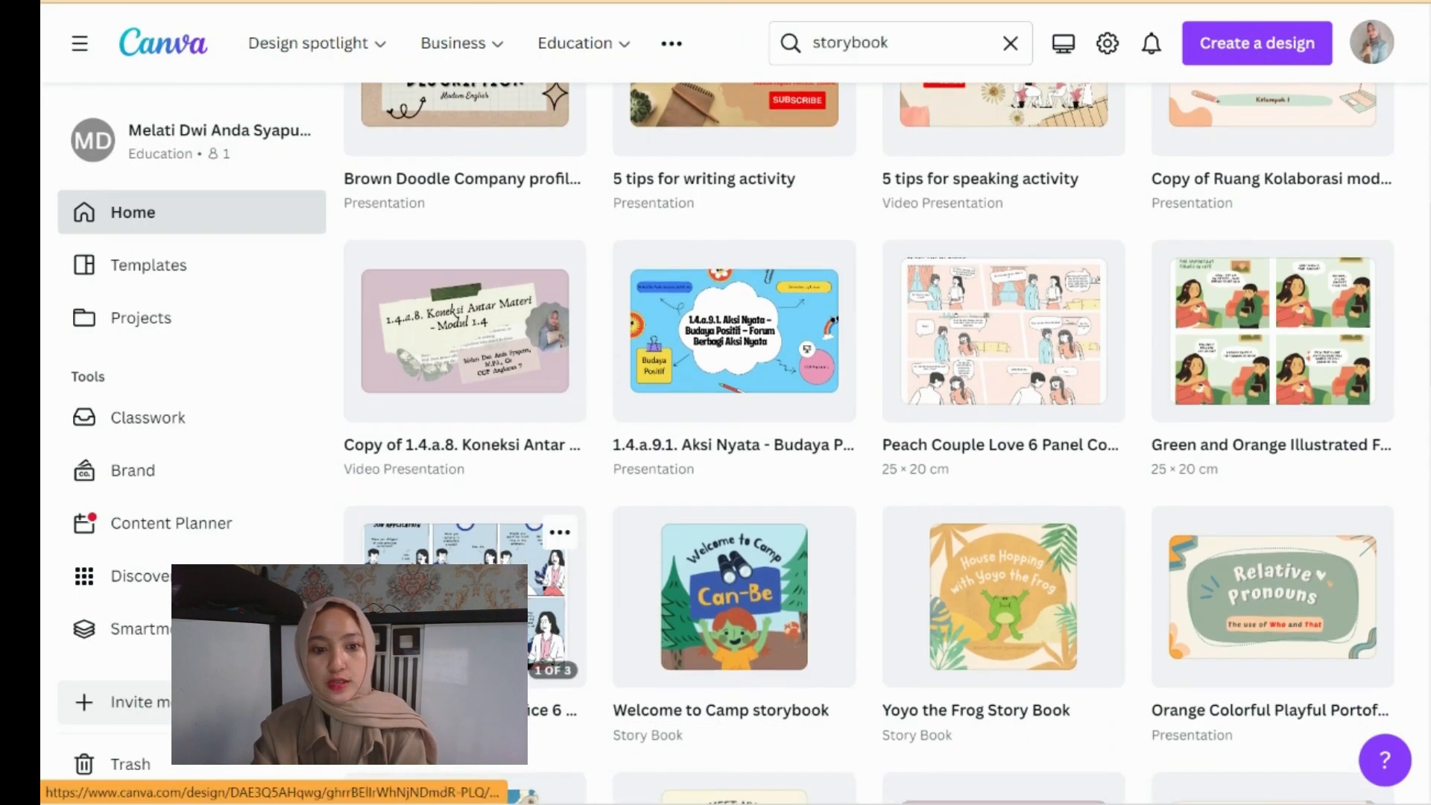
pyautogui.scroll(-5, 466, 448)
pyautogui.scroll(15, 690, 316)
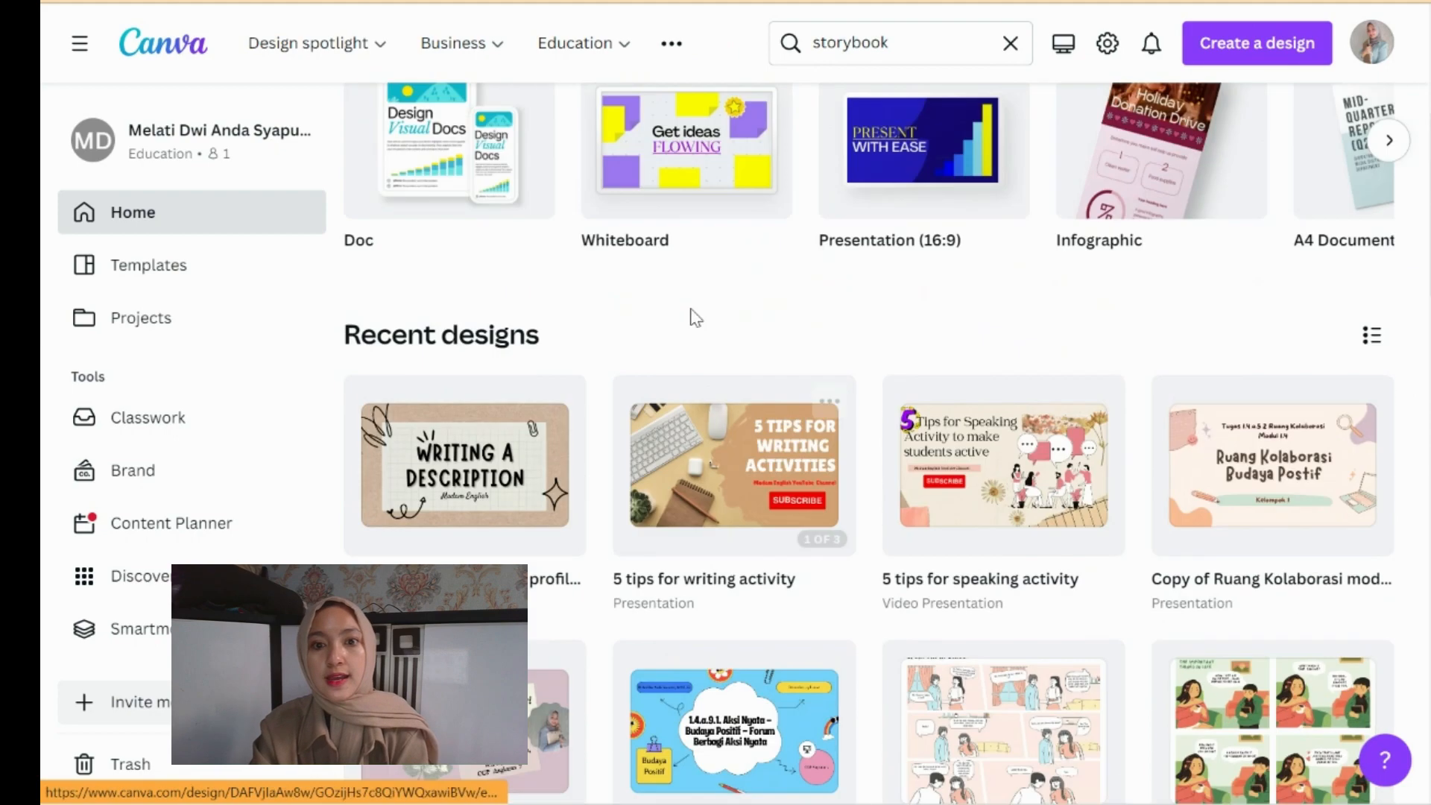
# - Replace the "storybook" search with "comic", open the Comic Strip category, and browse its templates
pyautogui.moveTo(683, 239); pyautogui.dragTo(546, 227)
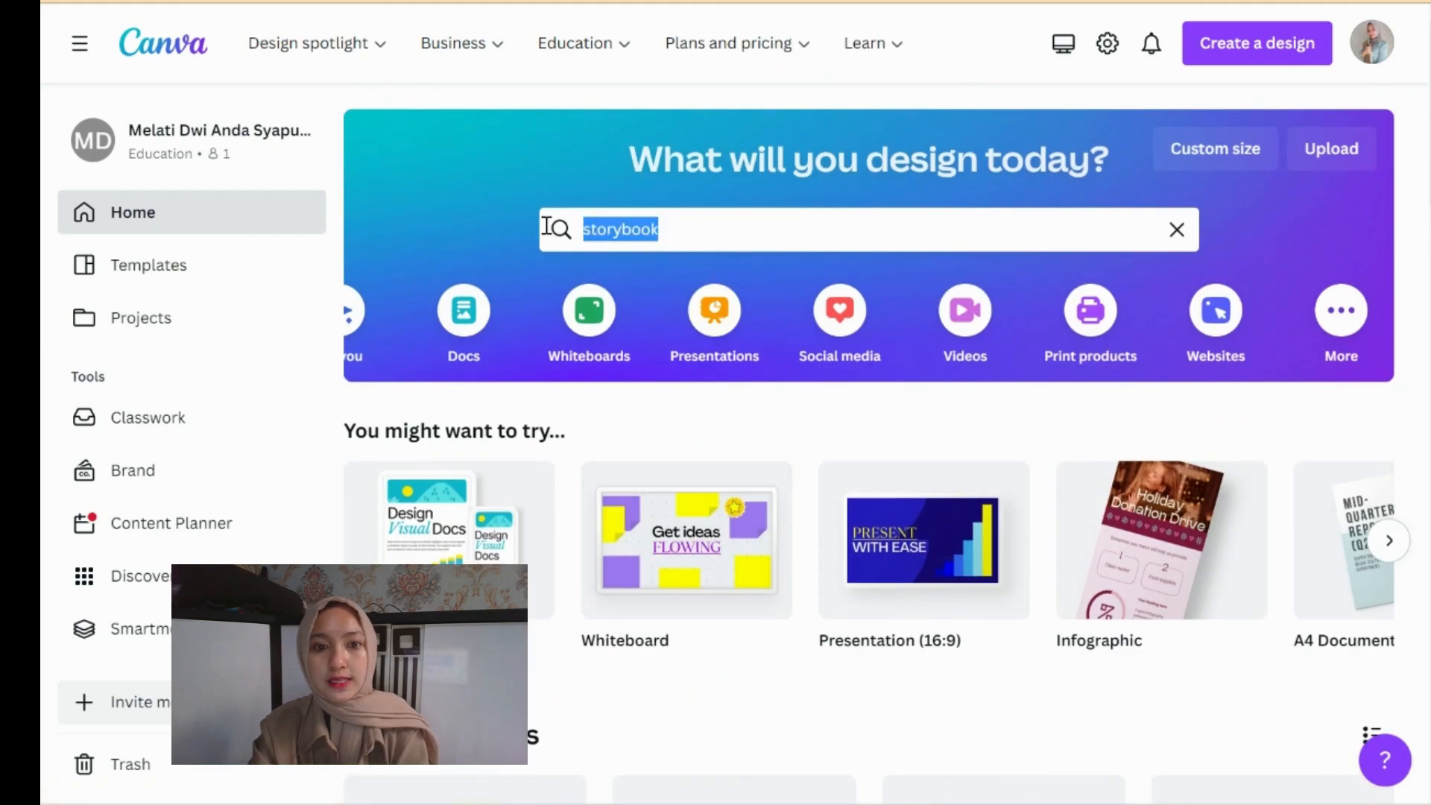
pyautogui.press('BackSpace')
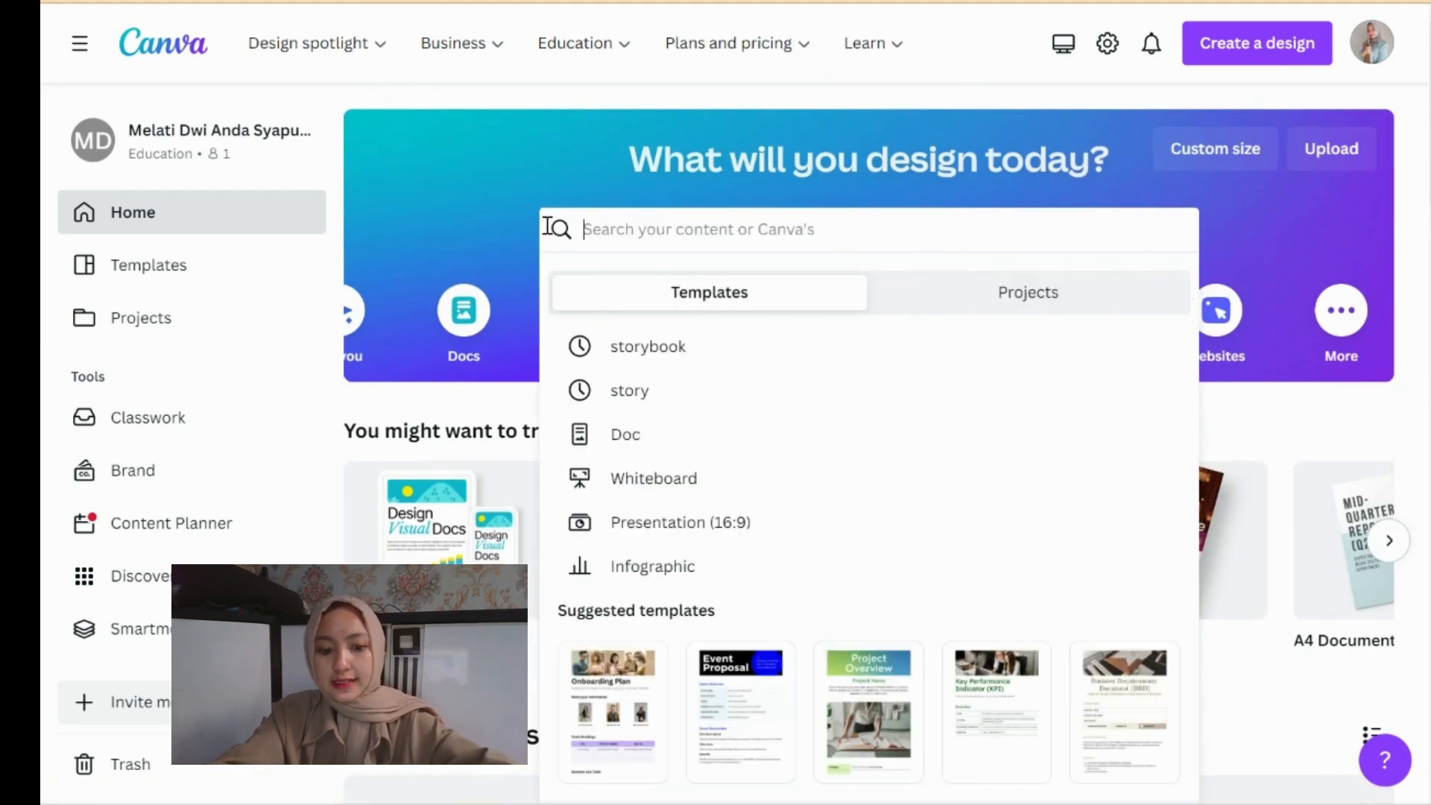
pyautogui.write('comic')
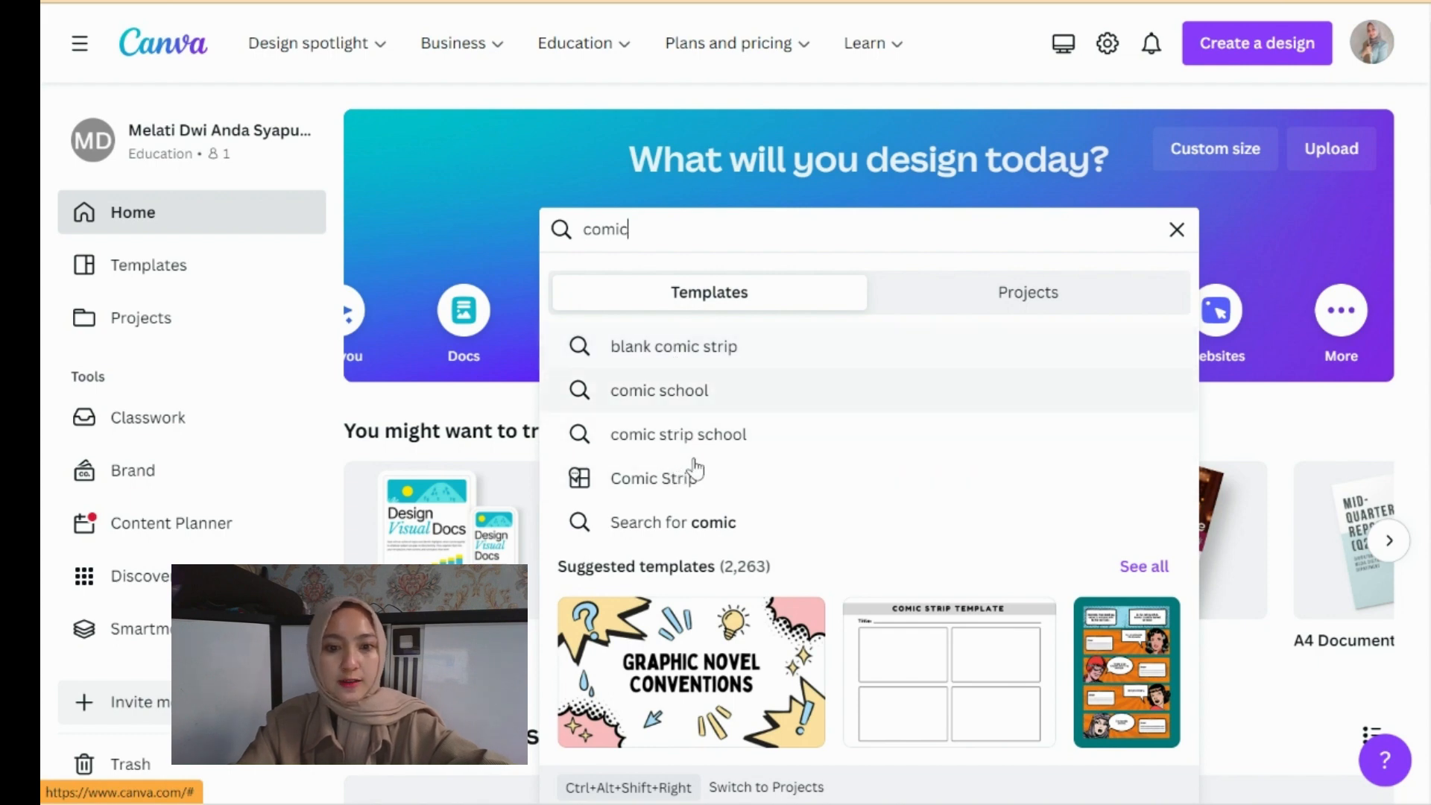
pyautogui.click(676, 482)
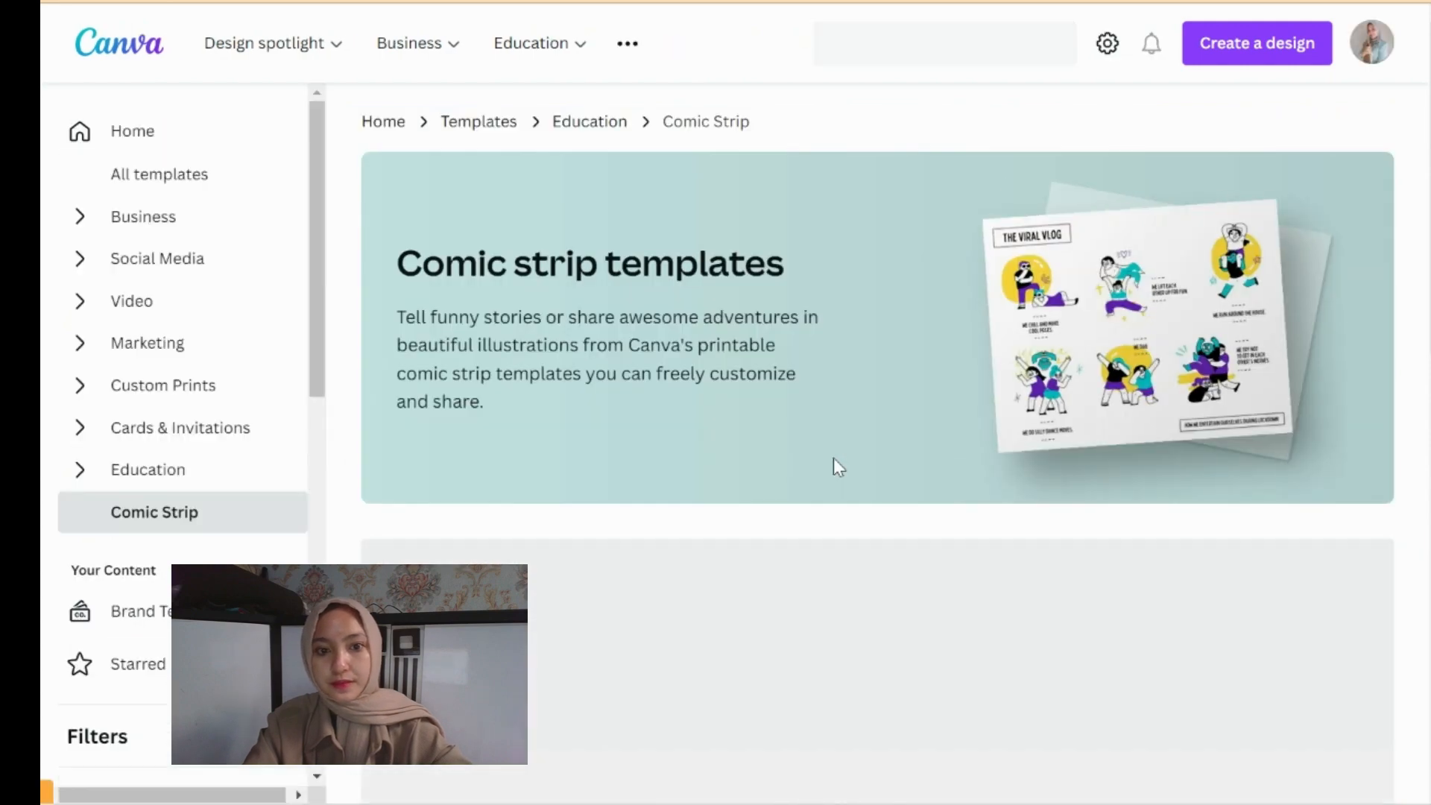
pyautogui.scroll(-3, 835, 466)
pyautogui.scroll(-7, 834, 468)
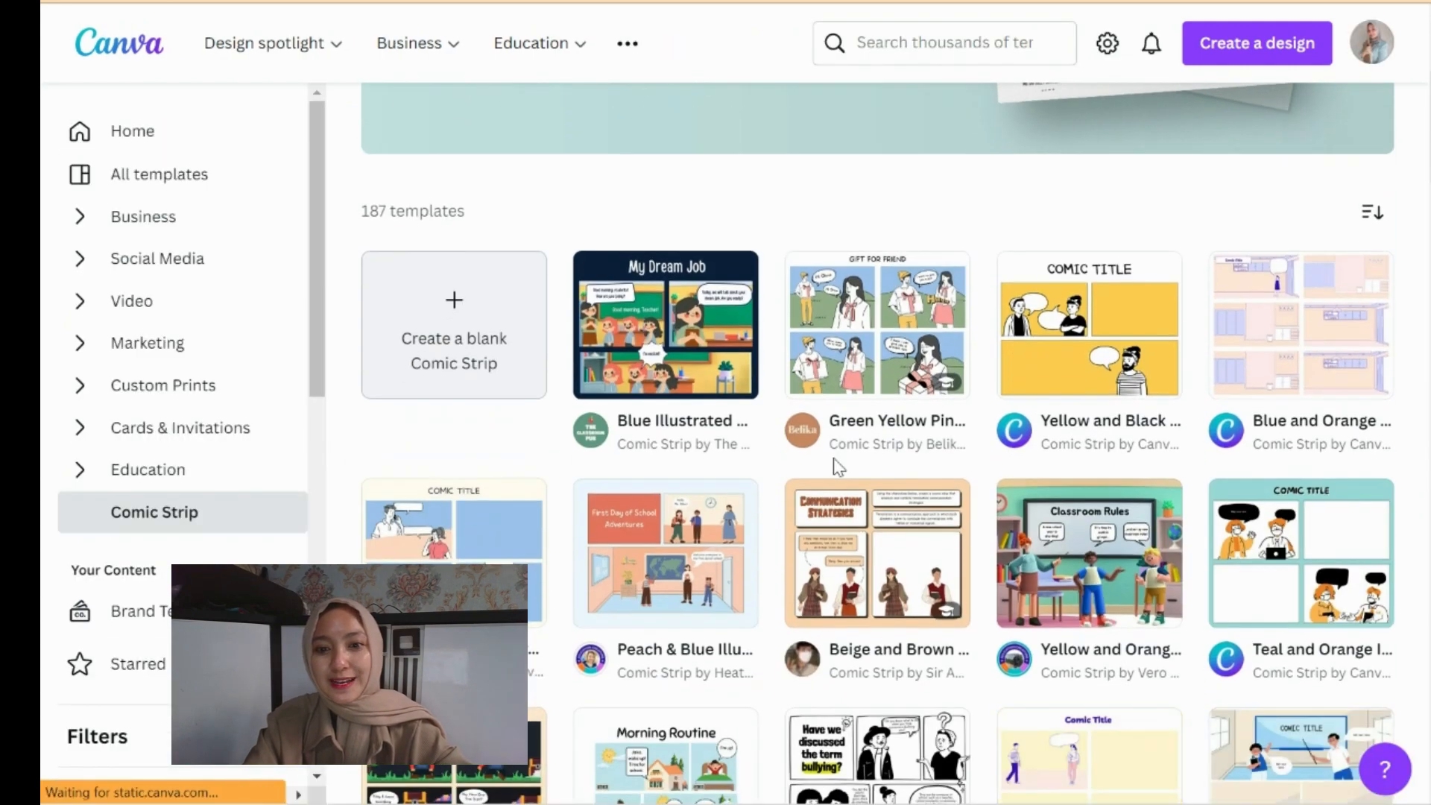
pyautogui.scroll(-5, 839, 467)
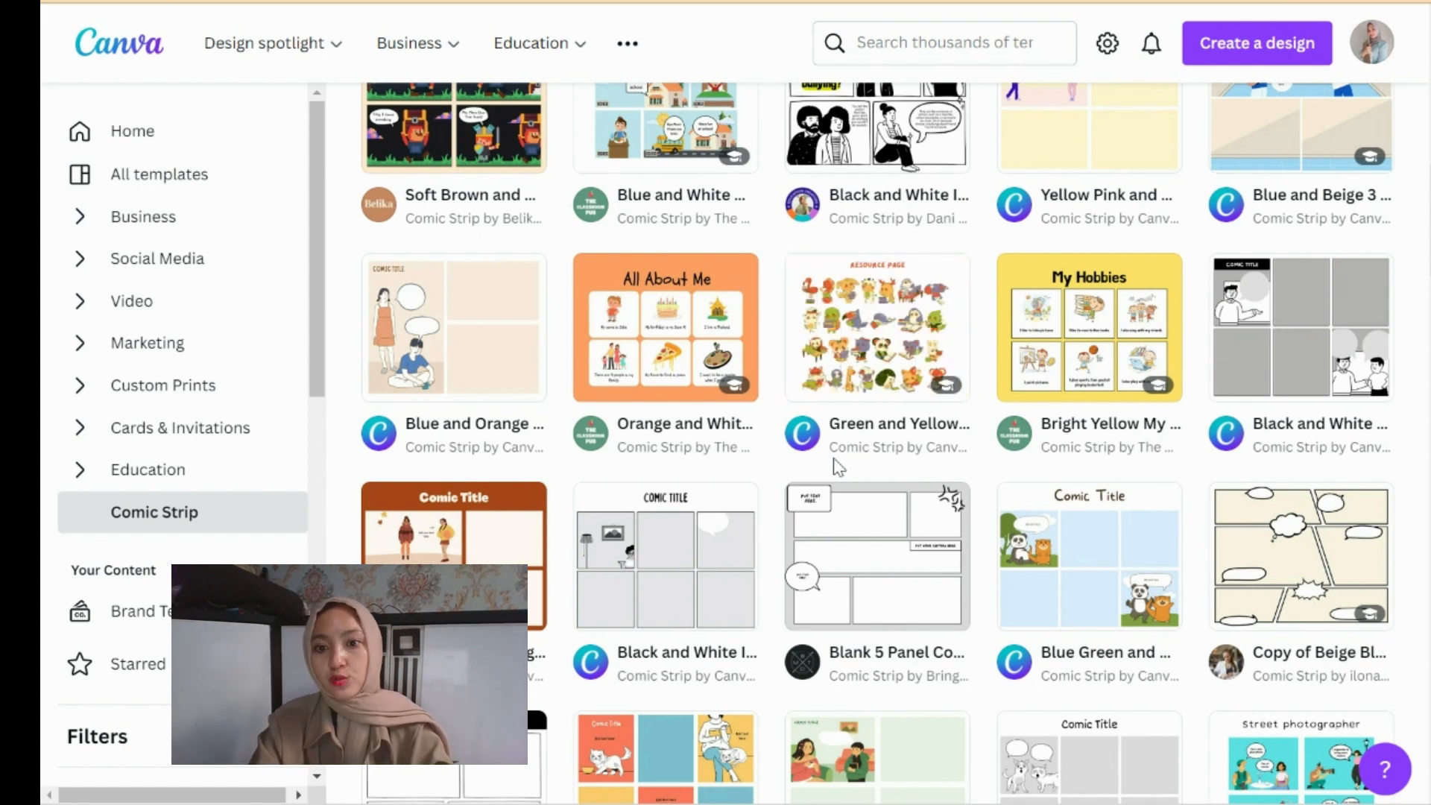
pyautogui.scroll(-1, 839, 465)
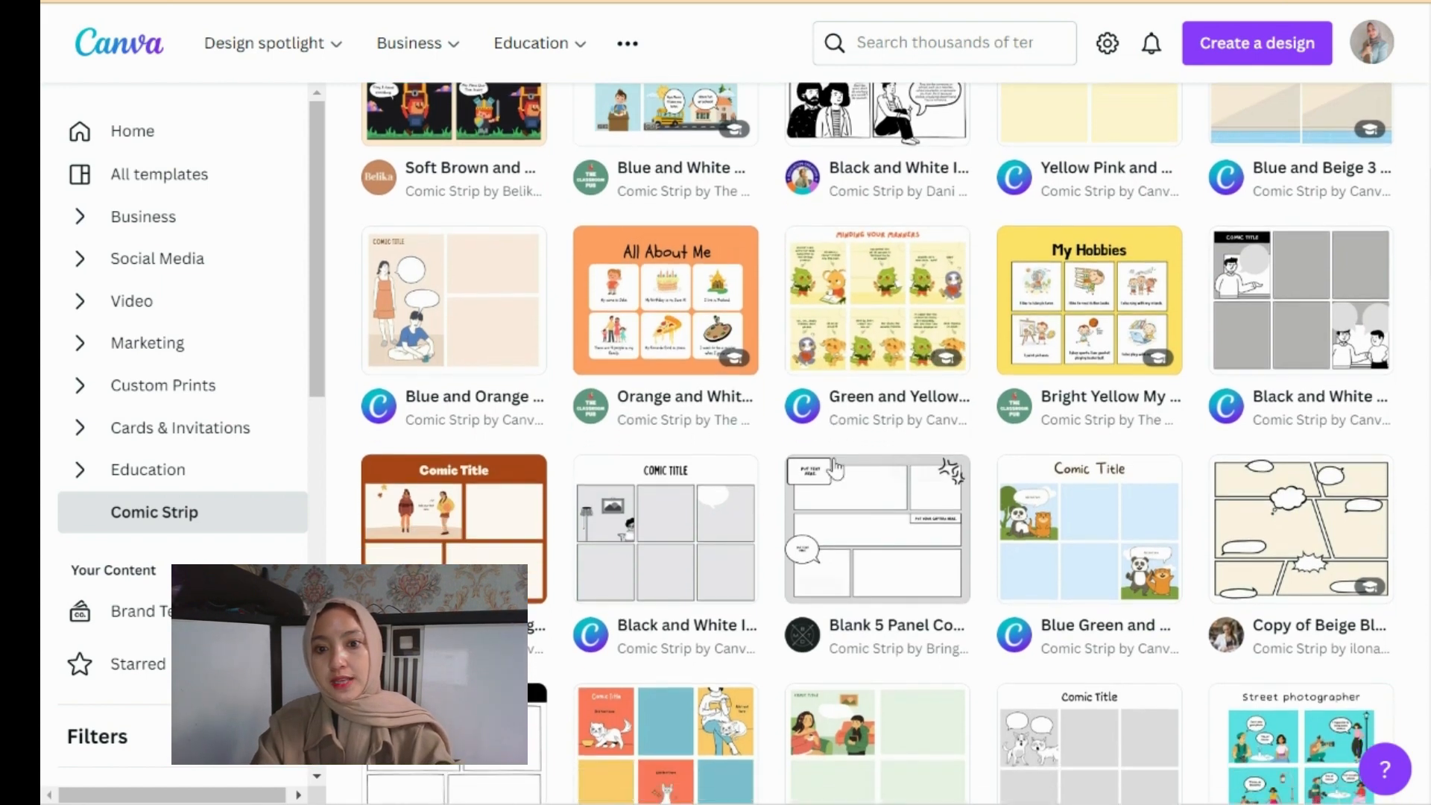
# - Customize the "Green and Yellow Illustrated Character 6 Panel Comic Strip" template and apply its Resource Page layout to page 1
pyautogui.click(880, 322)
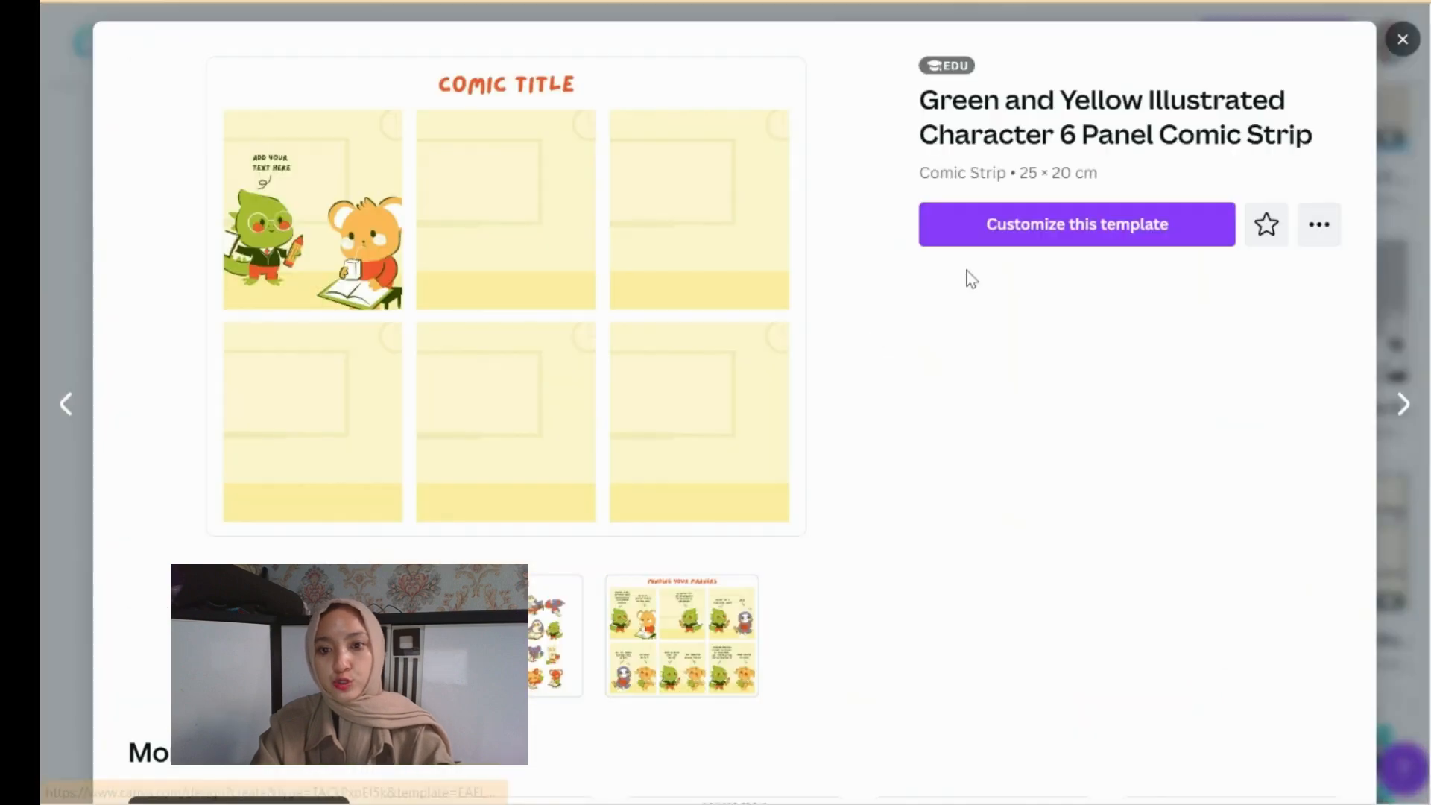
pyautogui.click(1067, 220)
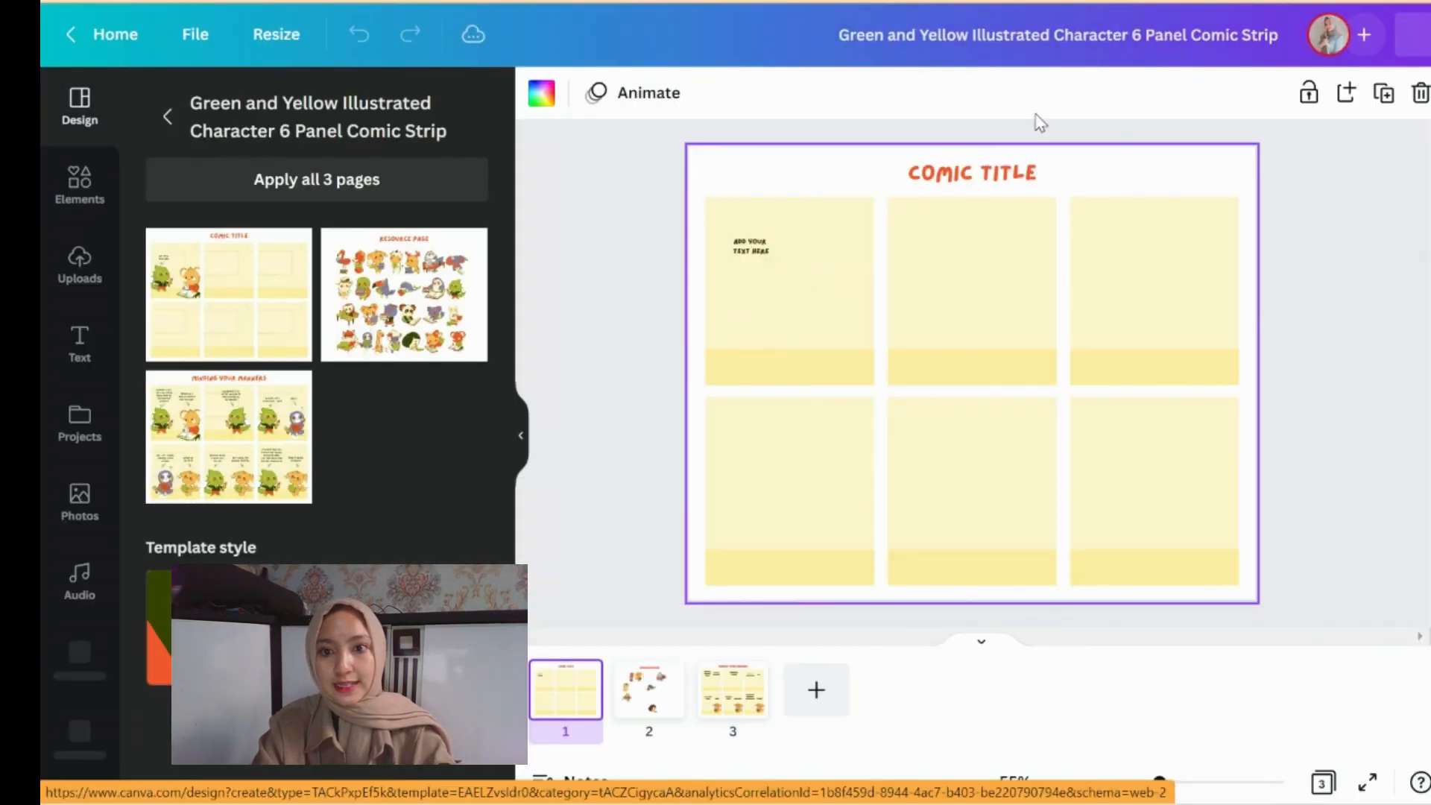
pyautogui.click(408, 324)
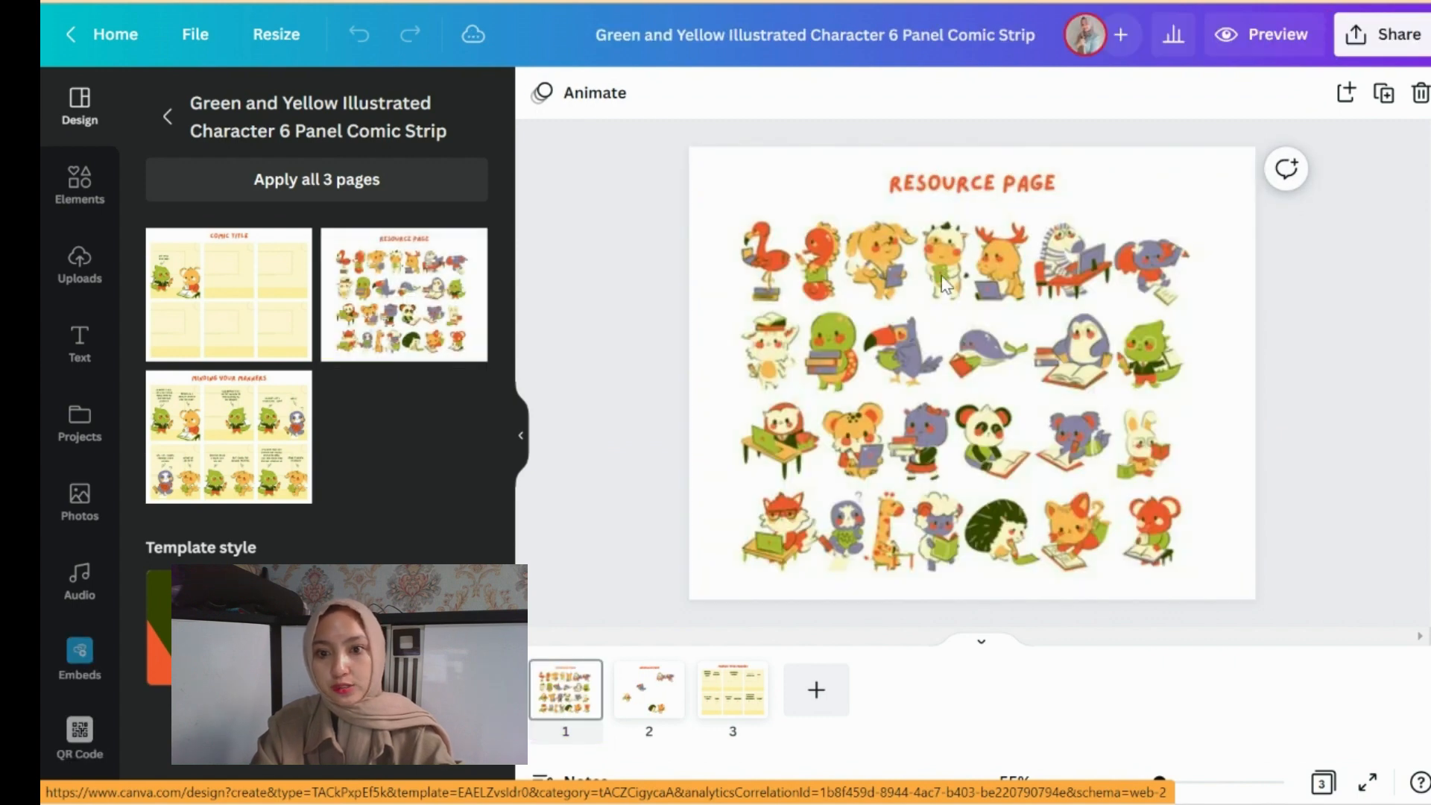
pyautogui.click(1252, 351)
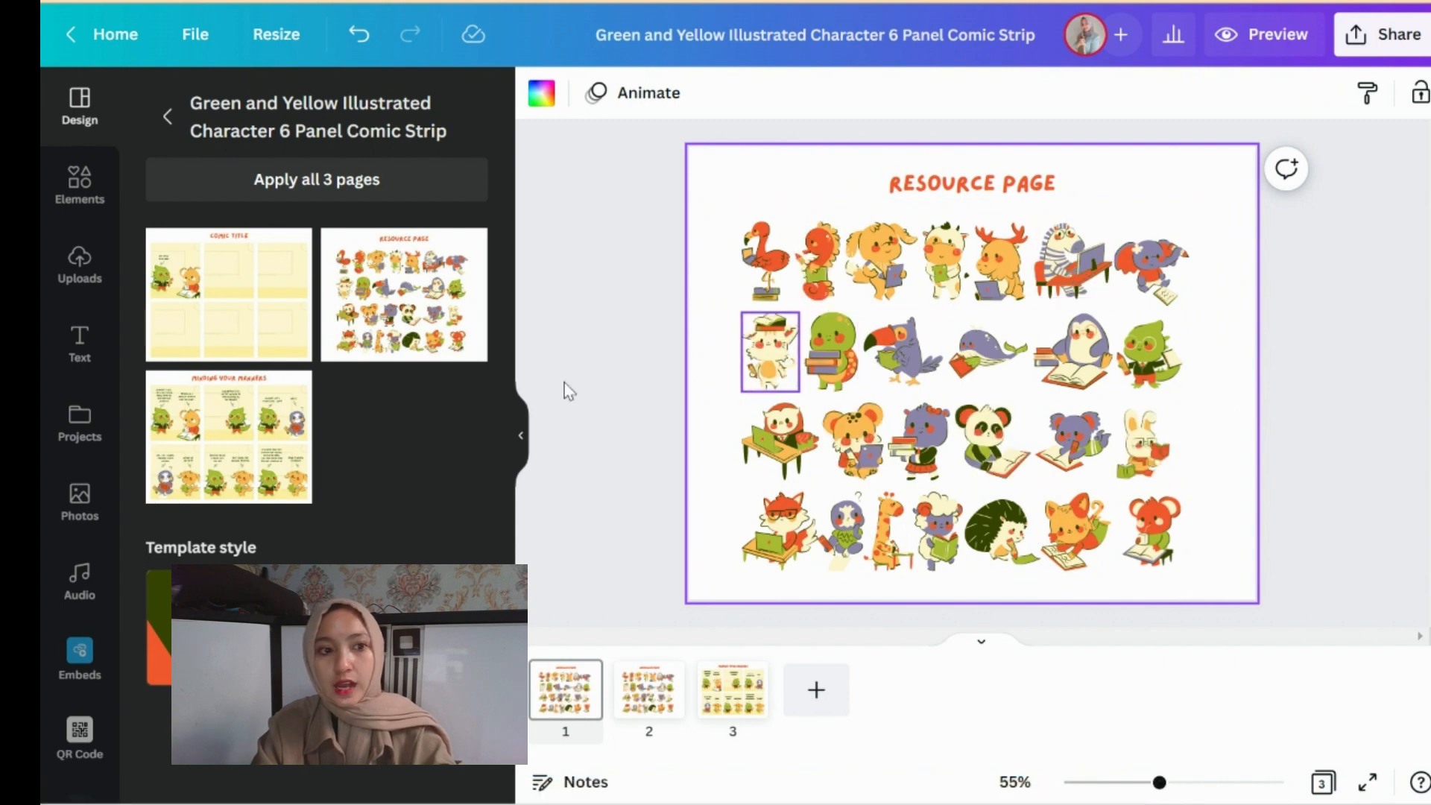
# - Search the elements for "girl" and browse the matching graphics
pyautogui.click(79, 190)
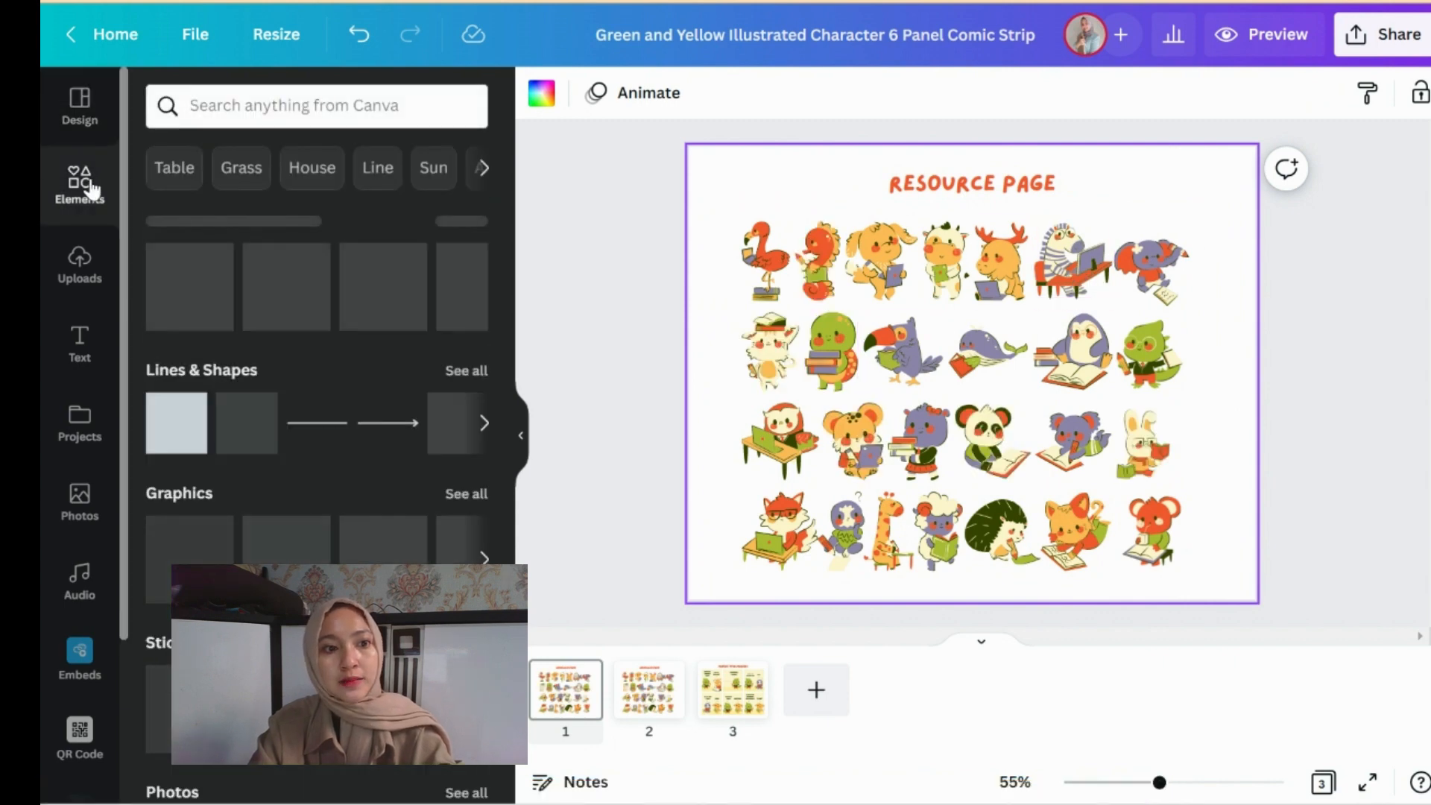
pyautogui.click(226, 107)
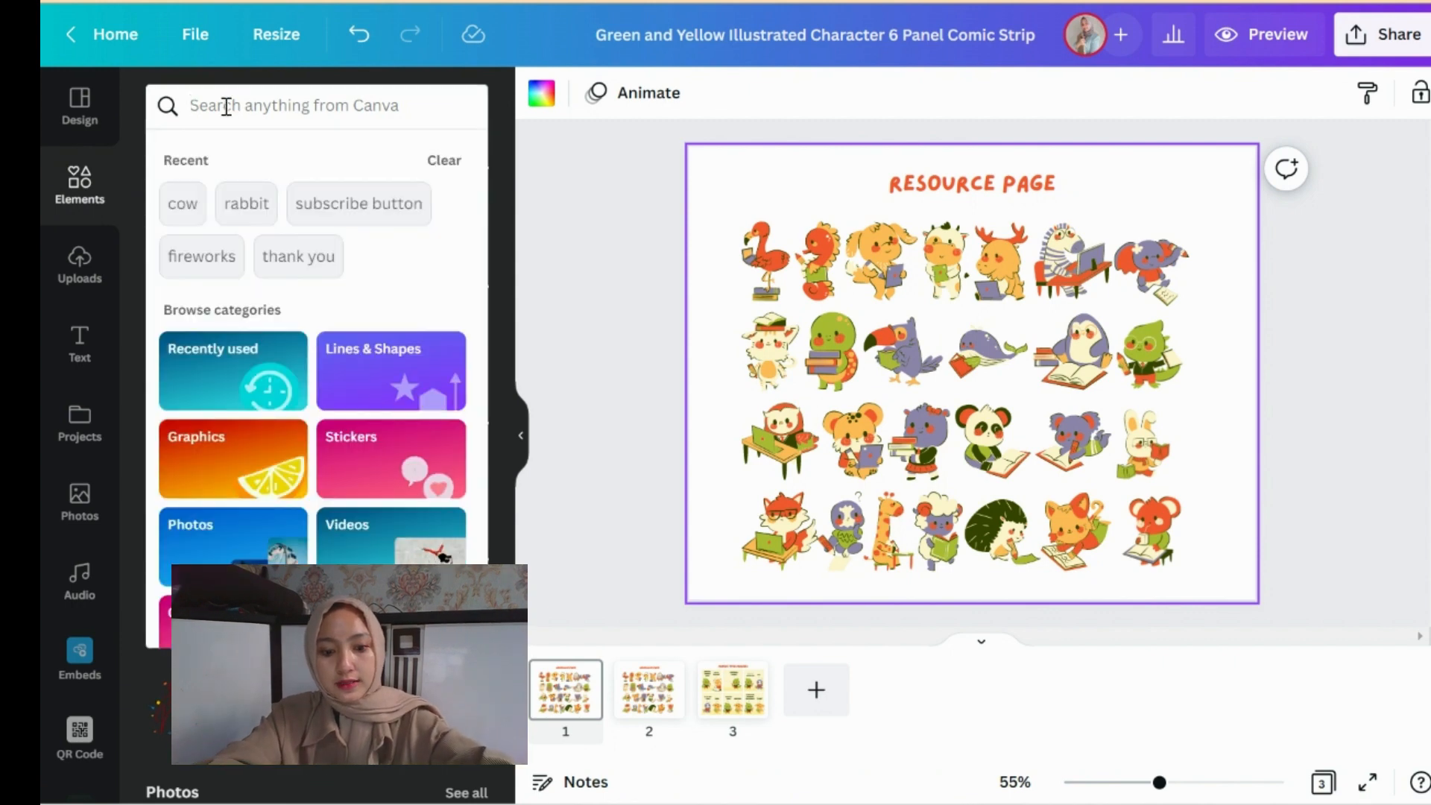
pyautogui.write('girl')
pyautogui.press('Return')
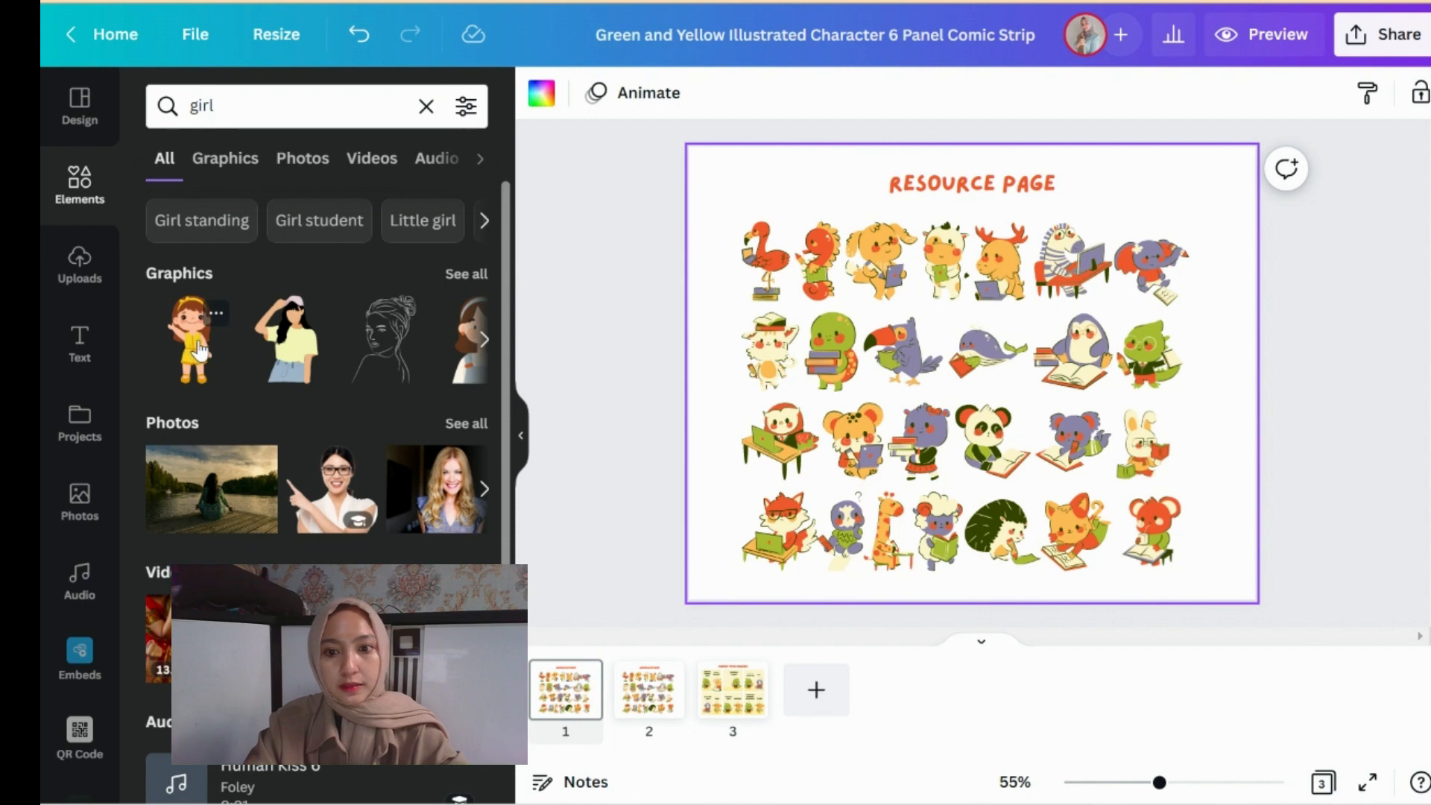
pyautogui.moveTo(200, 349); pyautogui.dragTo(221, 325)
pyautogui.click(483, 339)
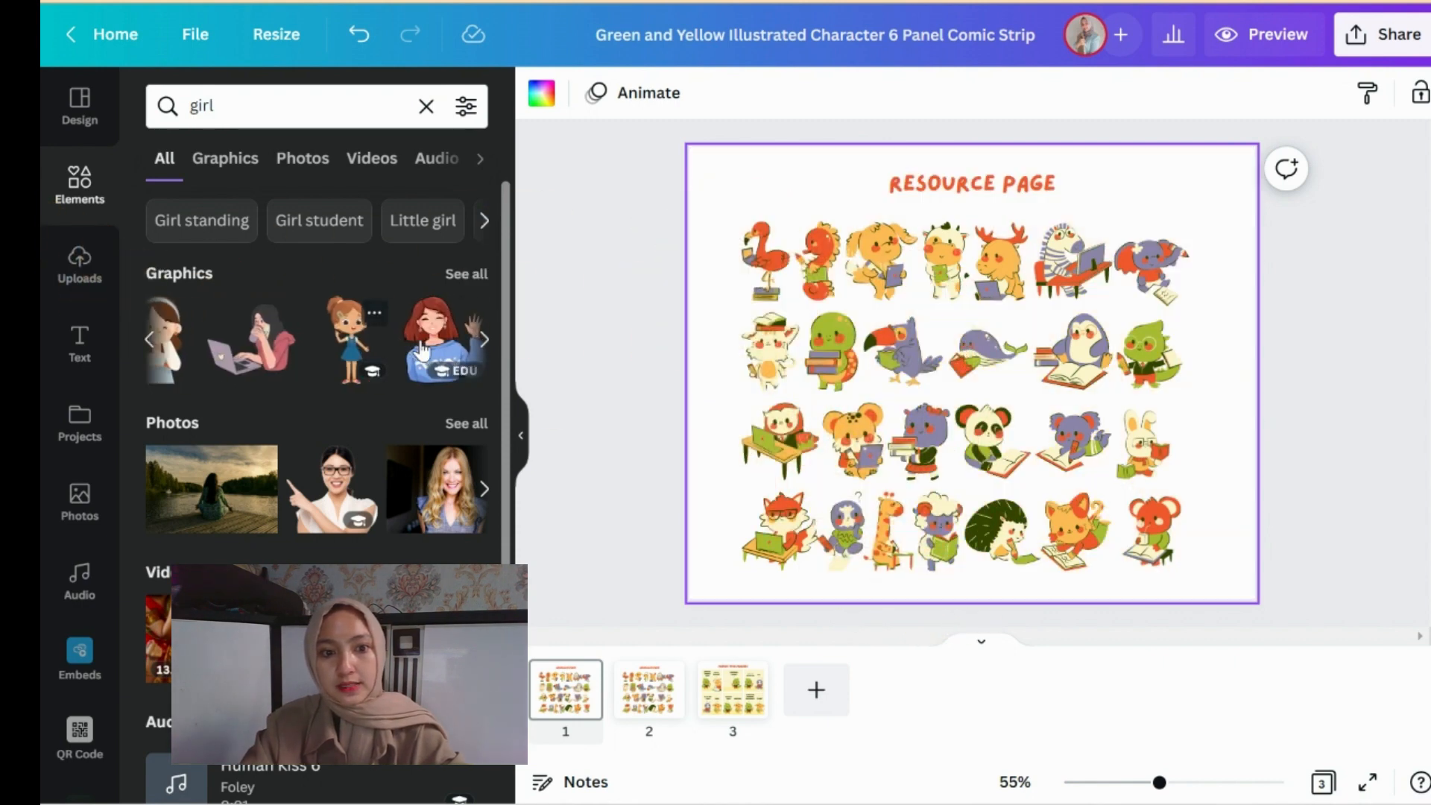
pyautogui.scroll(-2, 352, 355)
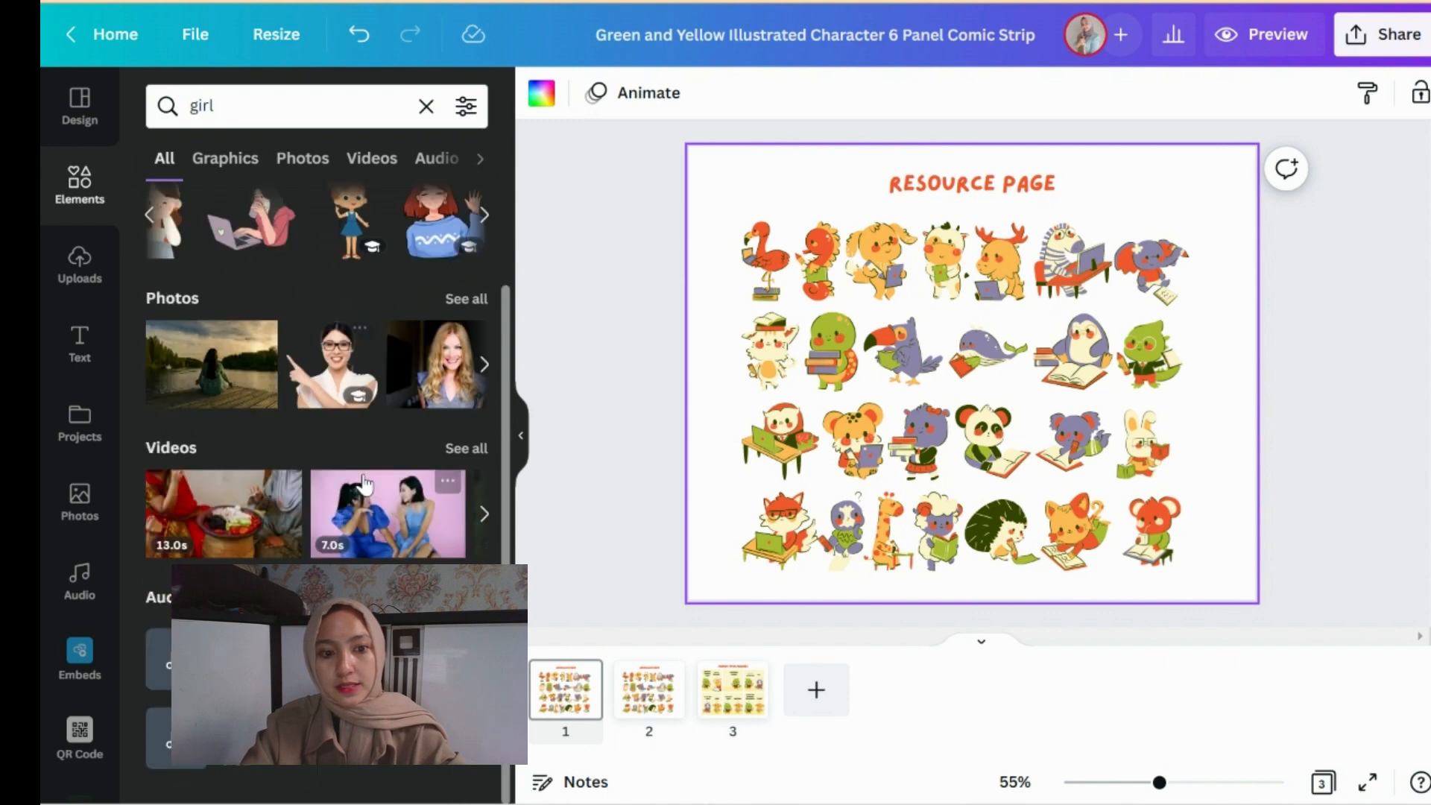
pyautogui.scroll(2, 328, 335)
# - Search the elements for "old lady", add the woman in the green armchair to page 1, shrink her, and place her over the rabbit
pyautogui.moveTo(256, 113); pyautogui.dragTo(188, 123)
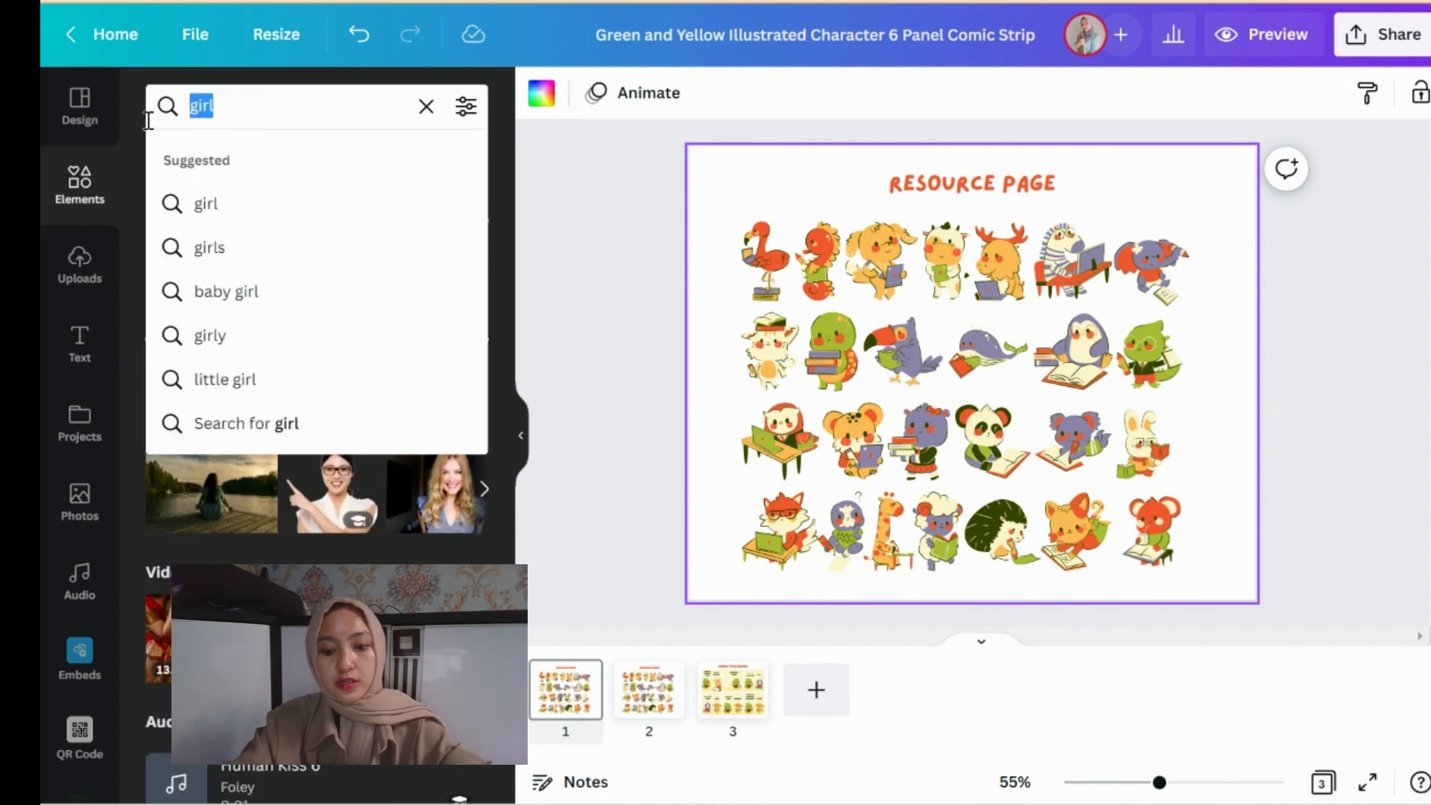
pyautogui.write('old la')
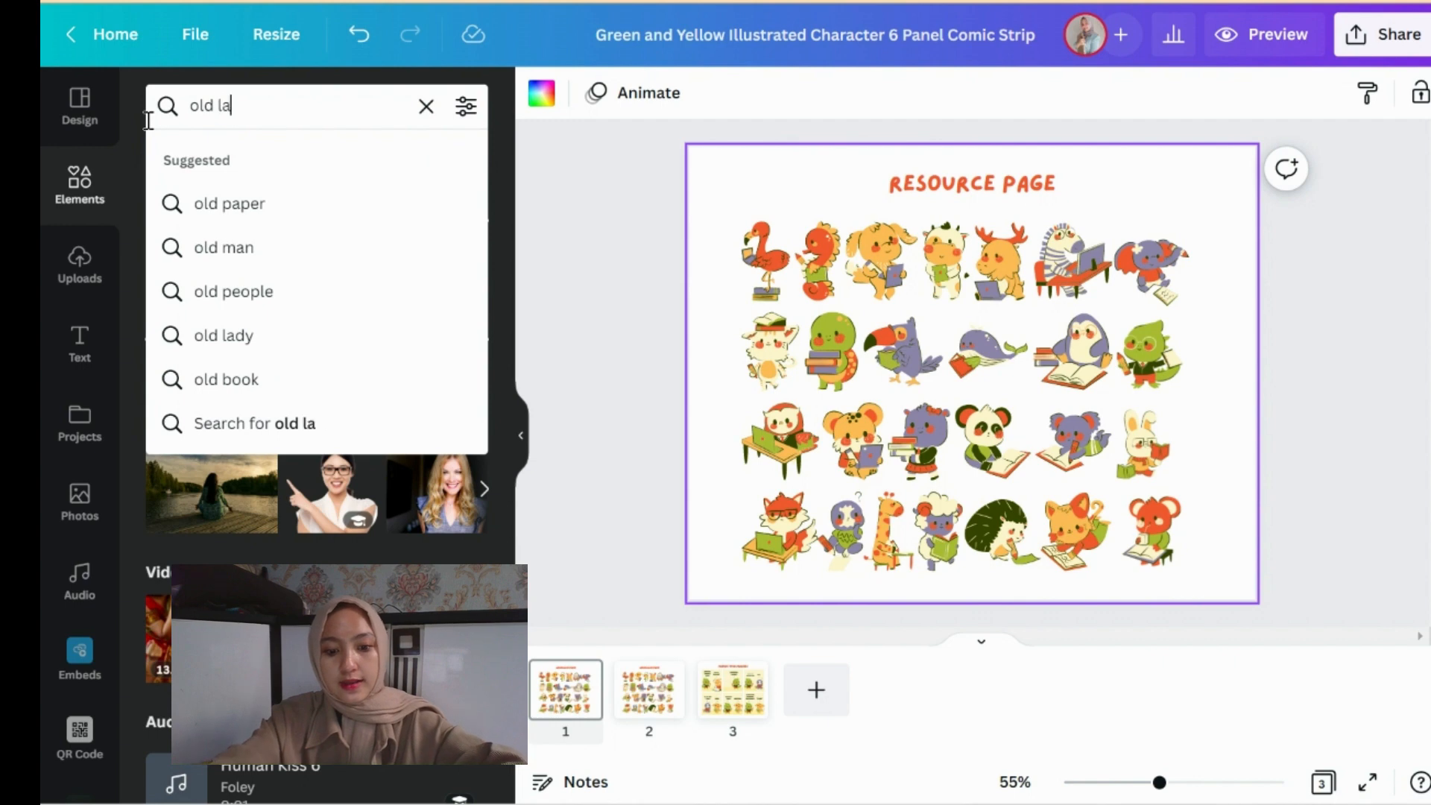
pyautogui.write('dy')
pyautogui.press('Return')
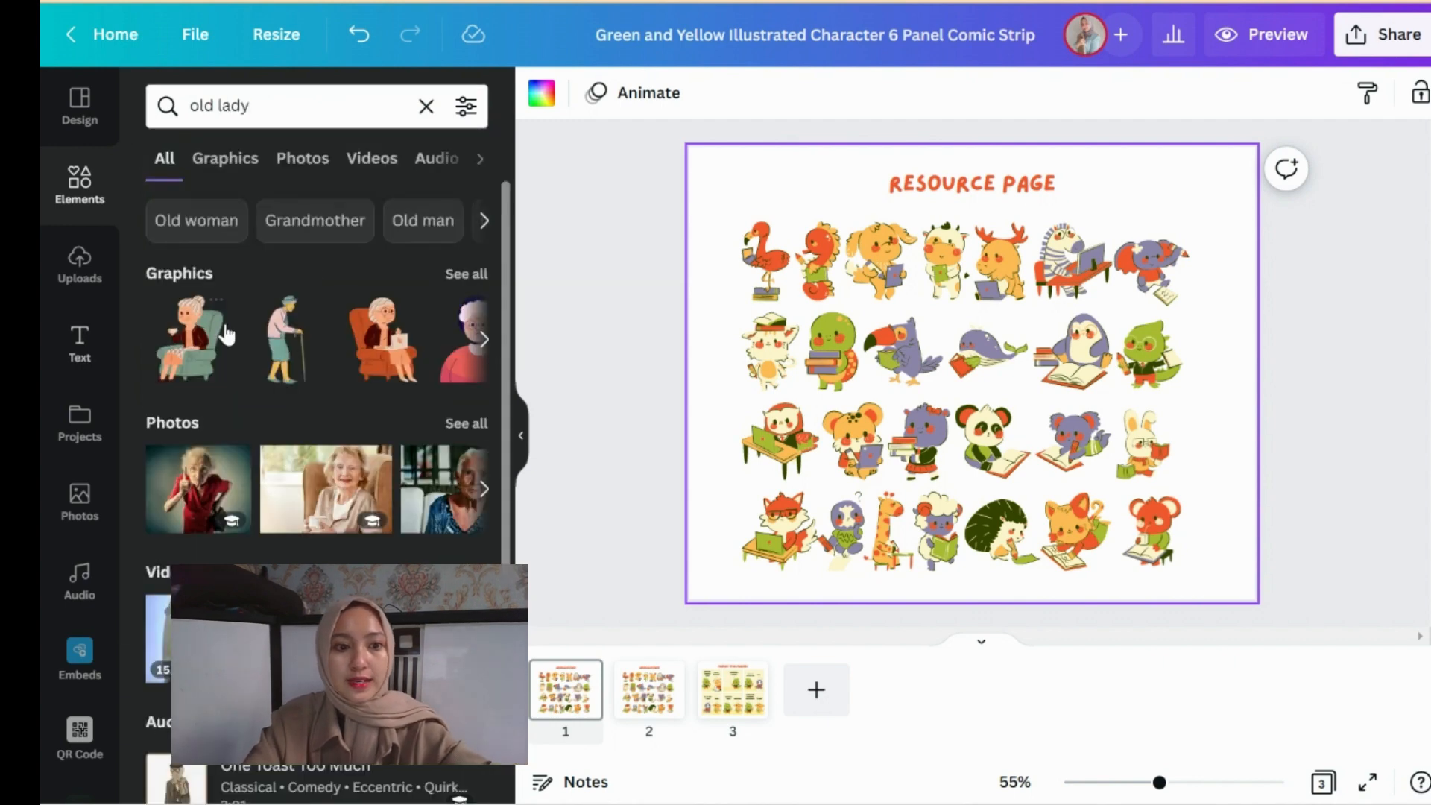
pyautogui.click(227, 336)
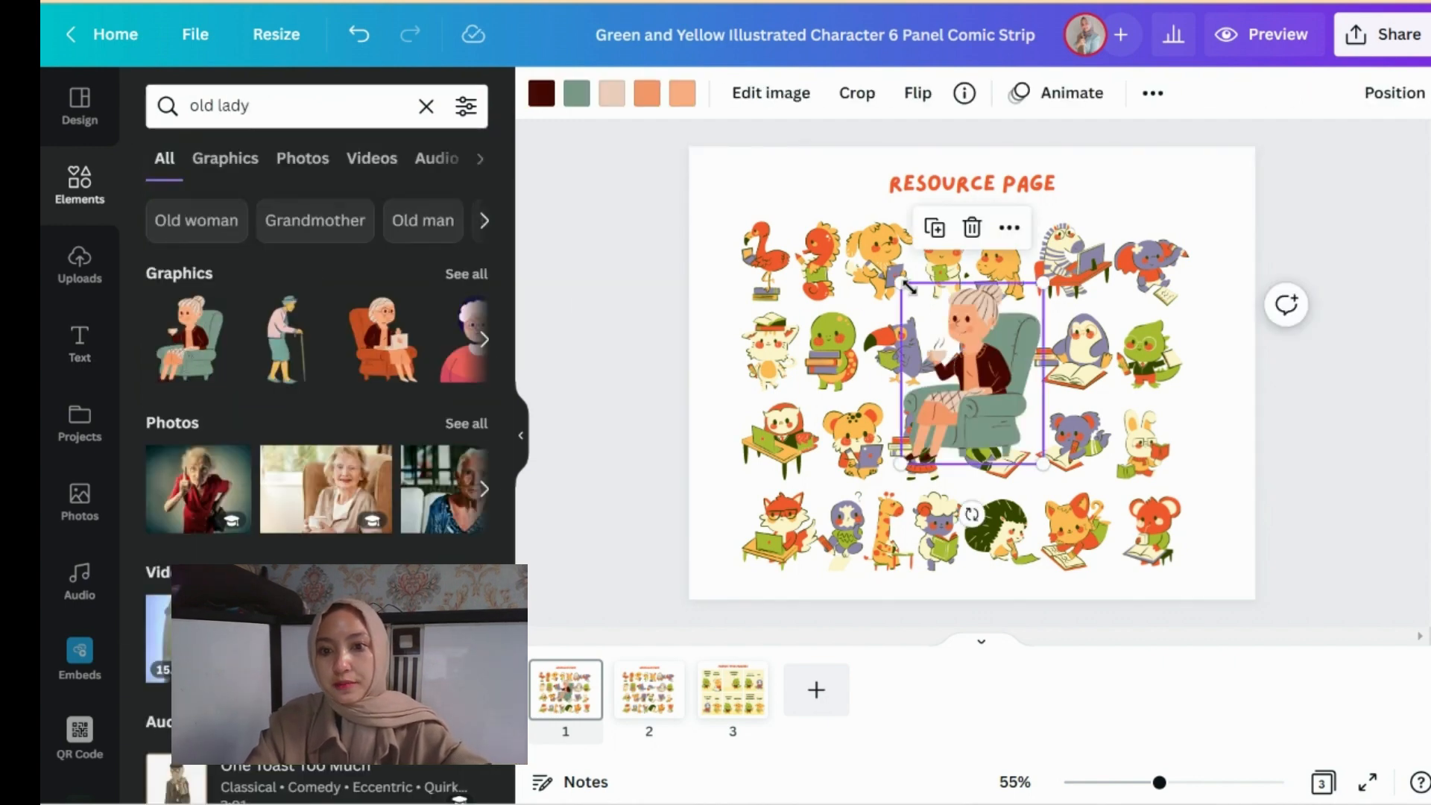
pyautogui.moveTo(898, 278); pyautogui.dragTo(969, 384)
pyautogui.moveTo(1006, 429); pyautogui.dragTo(1163, 425)
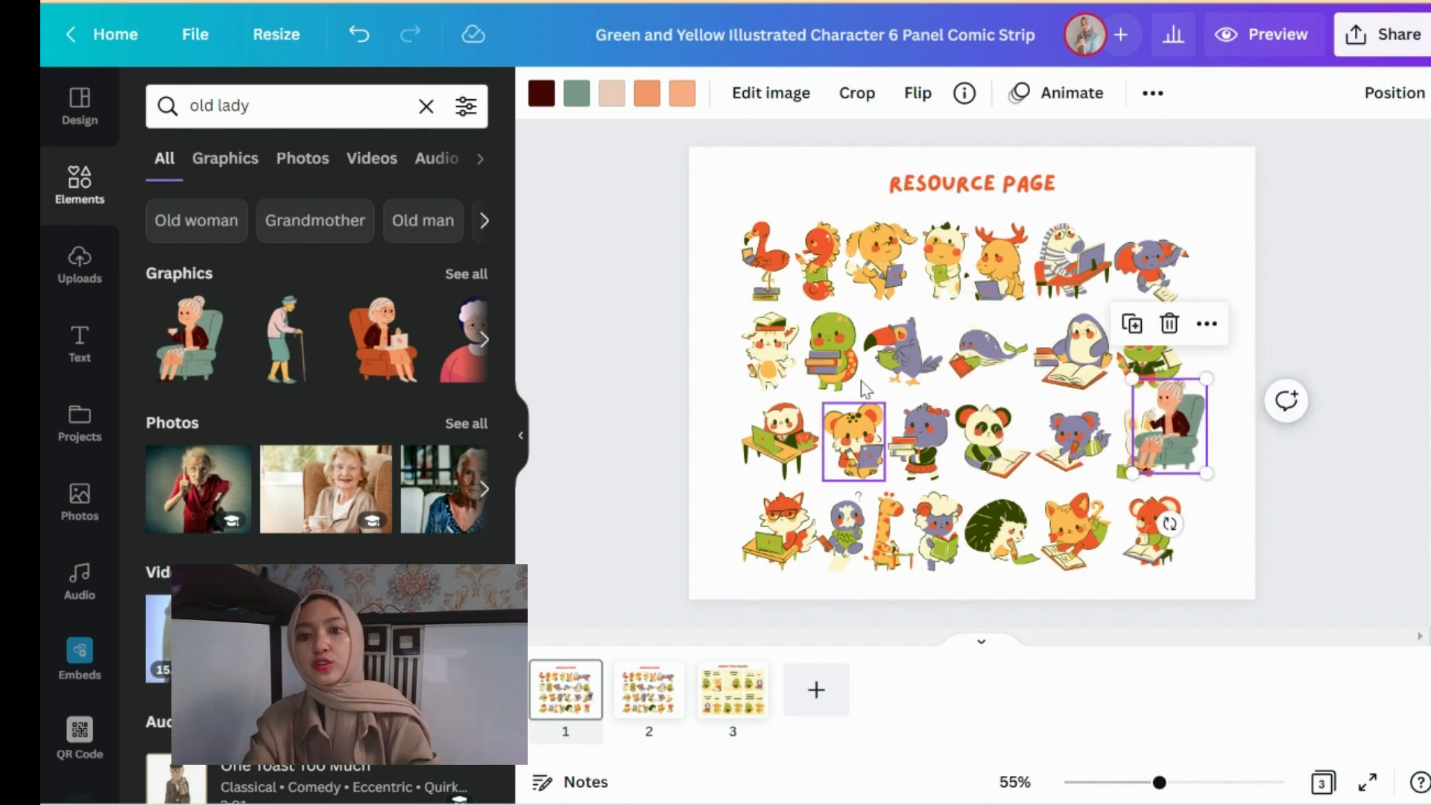
# - In the first comic panel on page 3, replace the orange animal character with the old lady in the green armchair
pyautogui.click(733, 690)
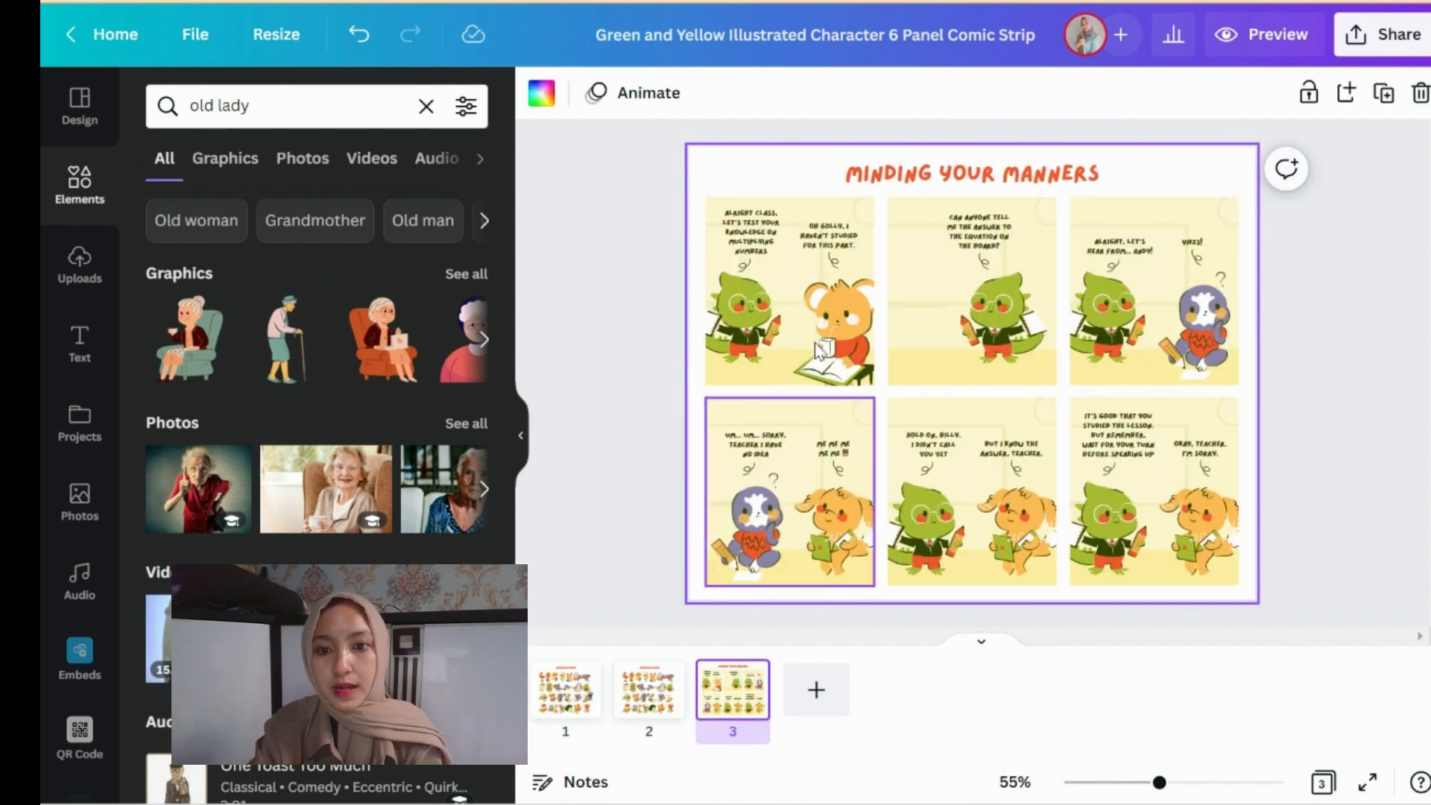
pyautogui.click(863, 332)
pyautogui.press('Delete')
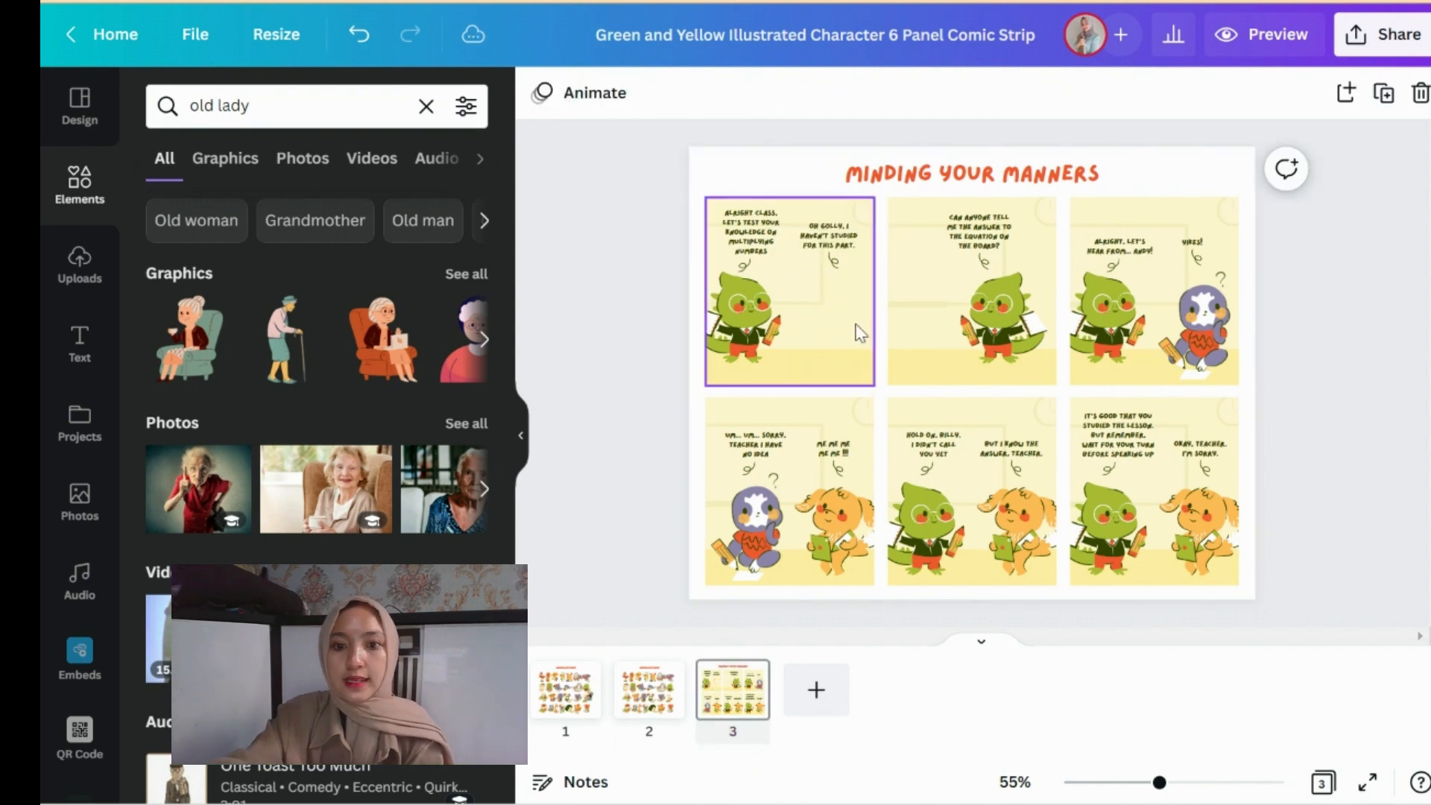
pyautogui.click(239, 332)
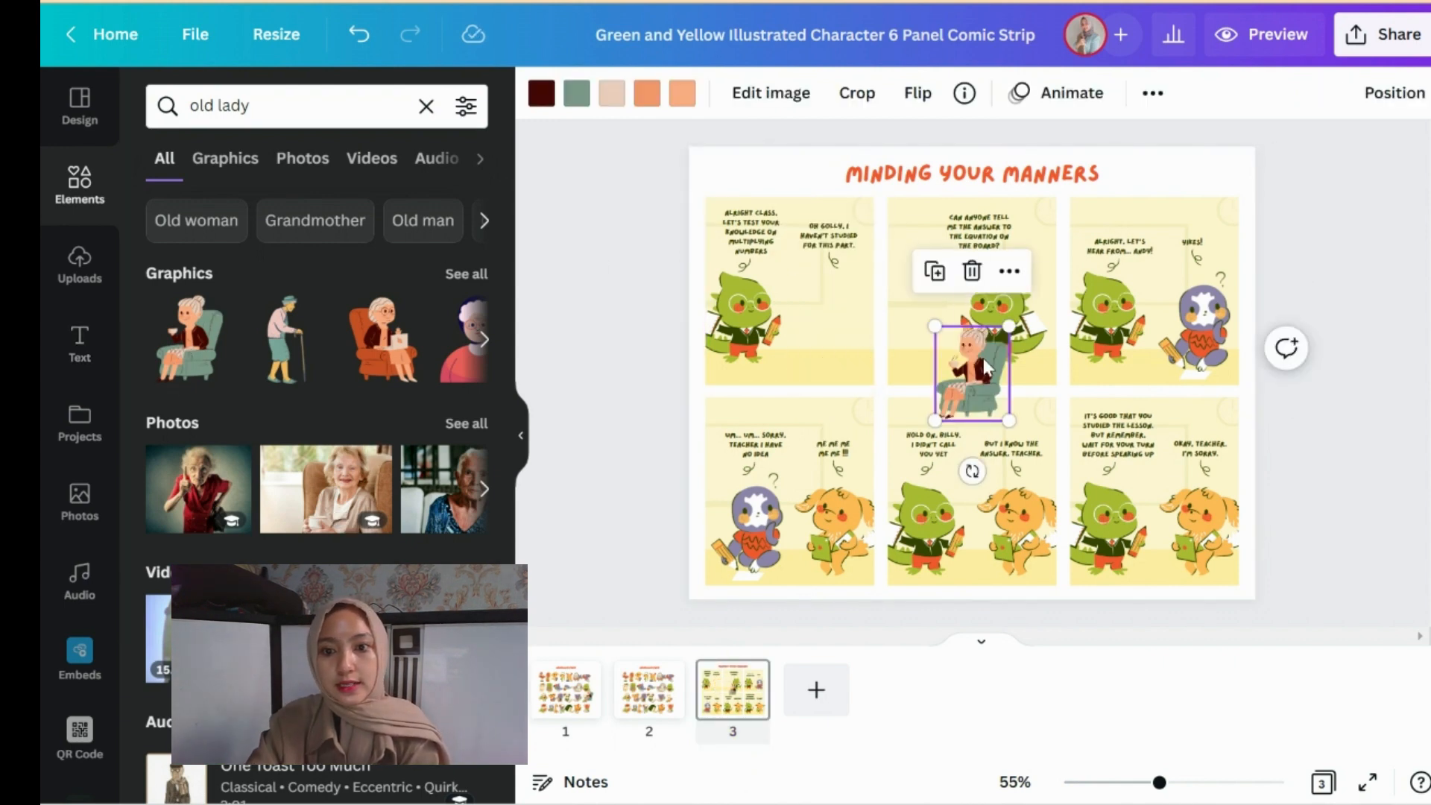
pyautogui.moveTo(983, 377); pyautogui.dragTo(848, 337)
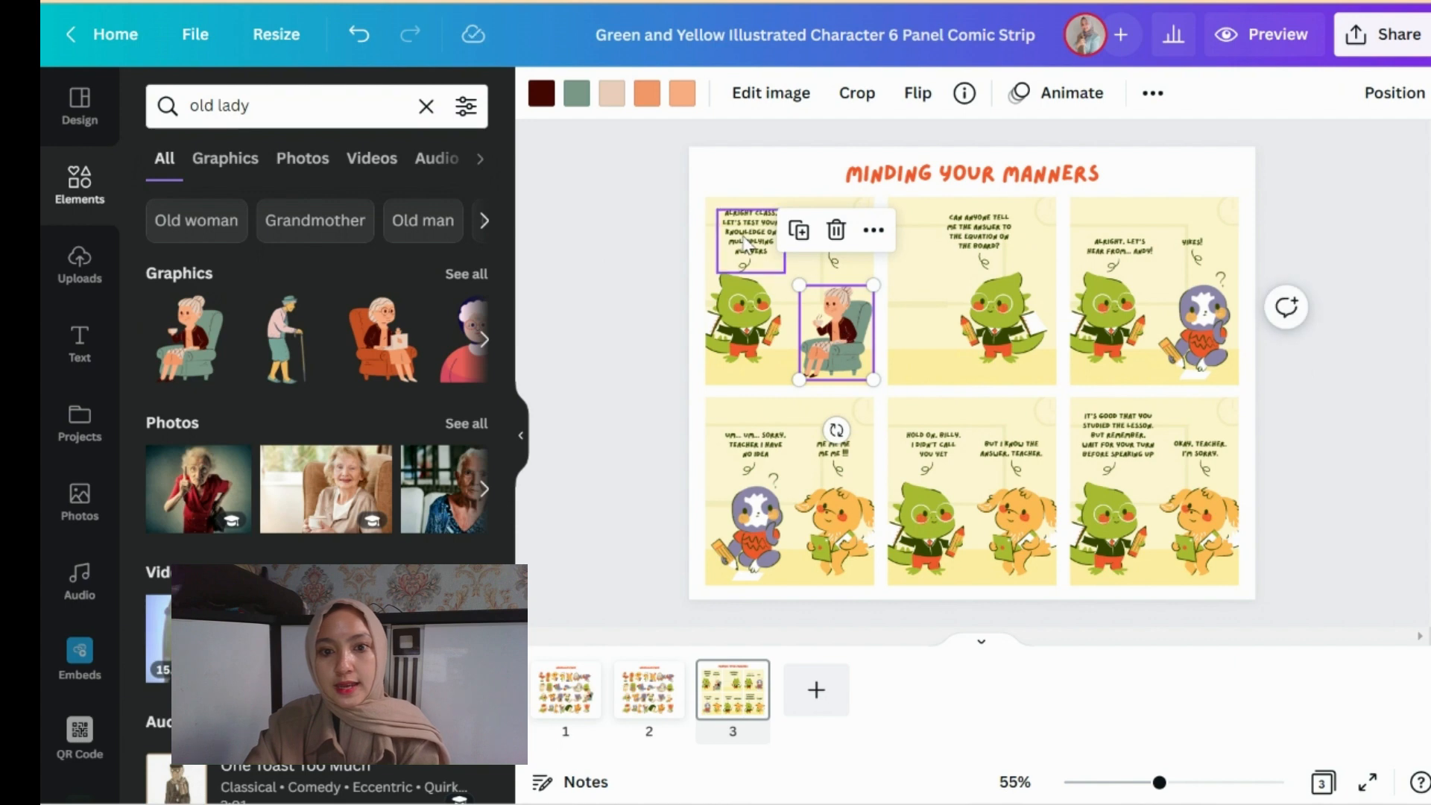
# - In the first comic panel, delete the green dinosaur and put the old woman with the walking cane in its place
pyautogui.click(748, 306)
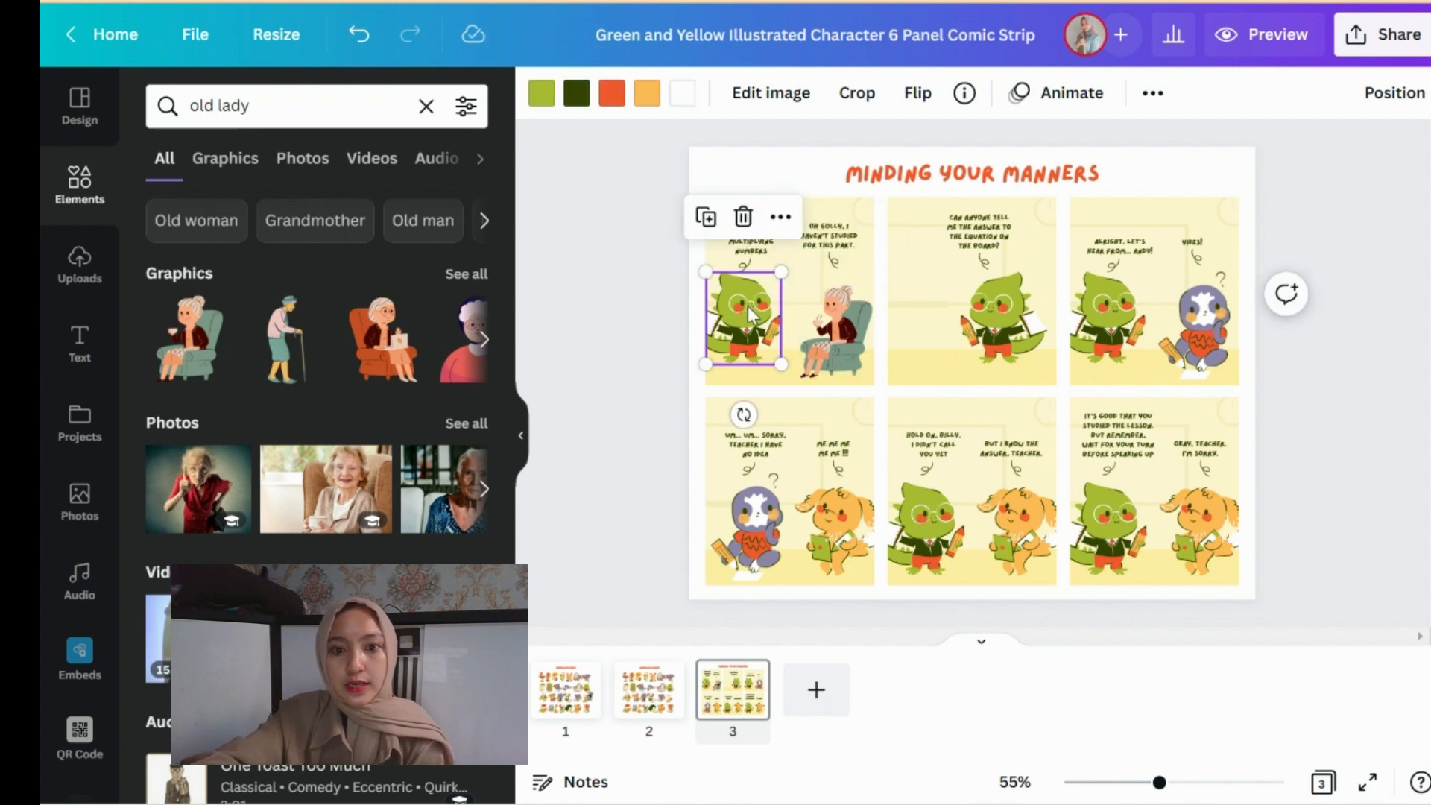
pyautogui.press('Delete')
pyautogui.click(286, 339)
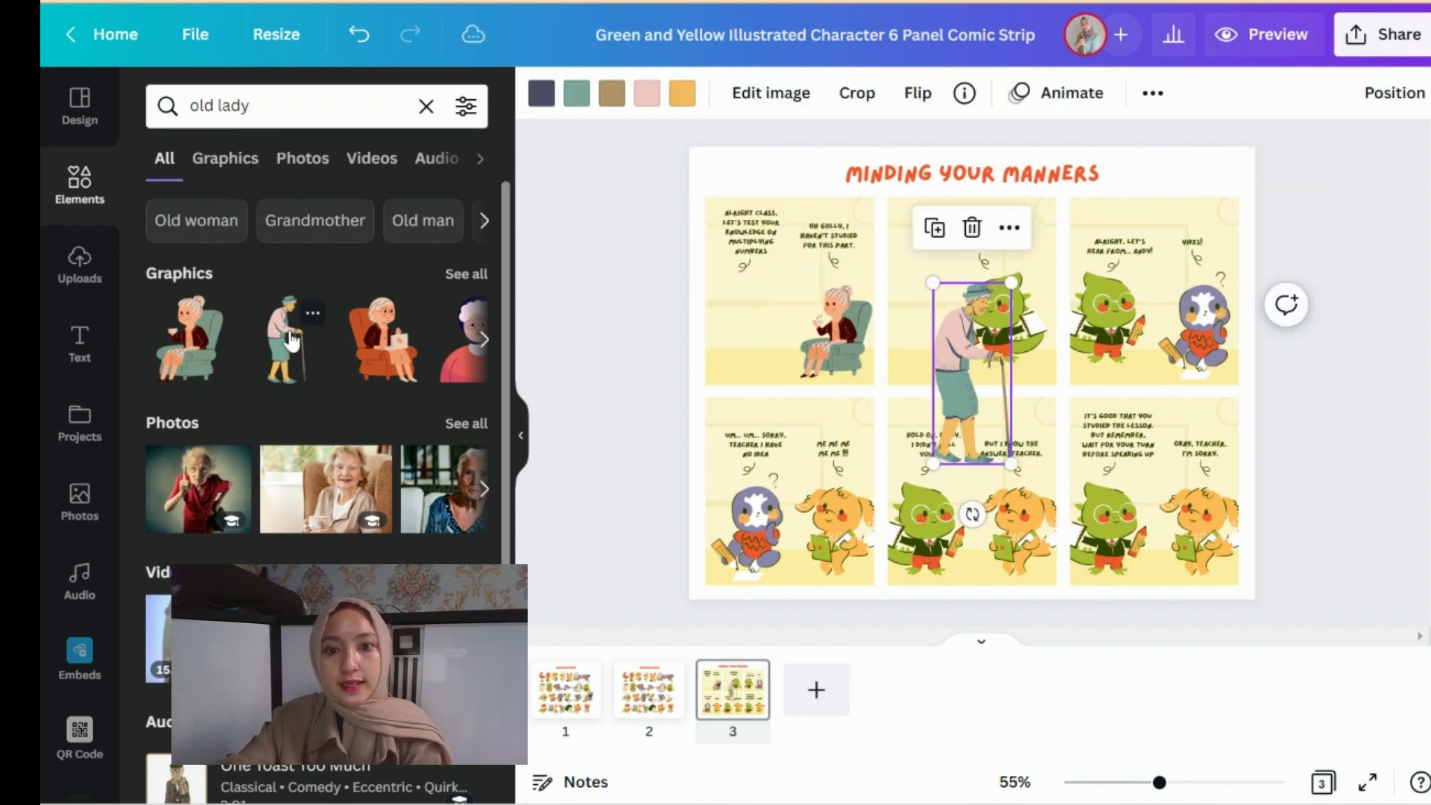
pyautogui.moveTo(969, 358); pyautogui.dragTo(762, 285)
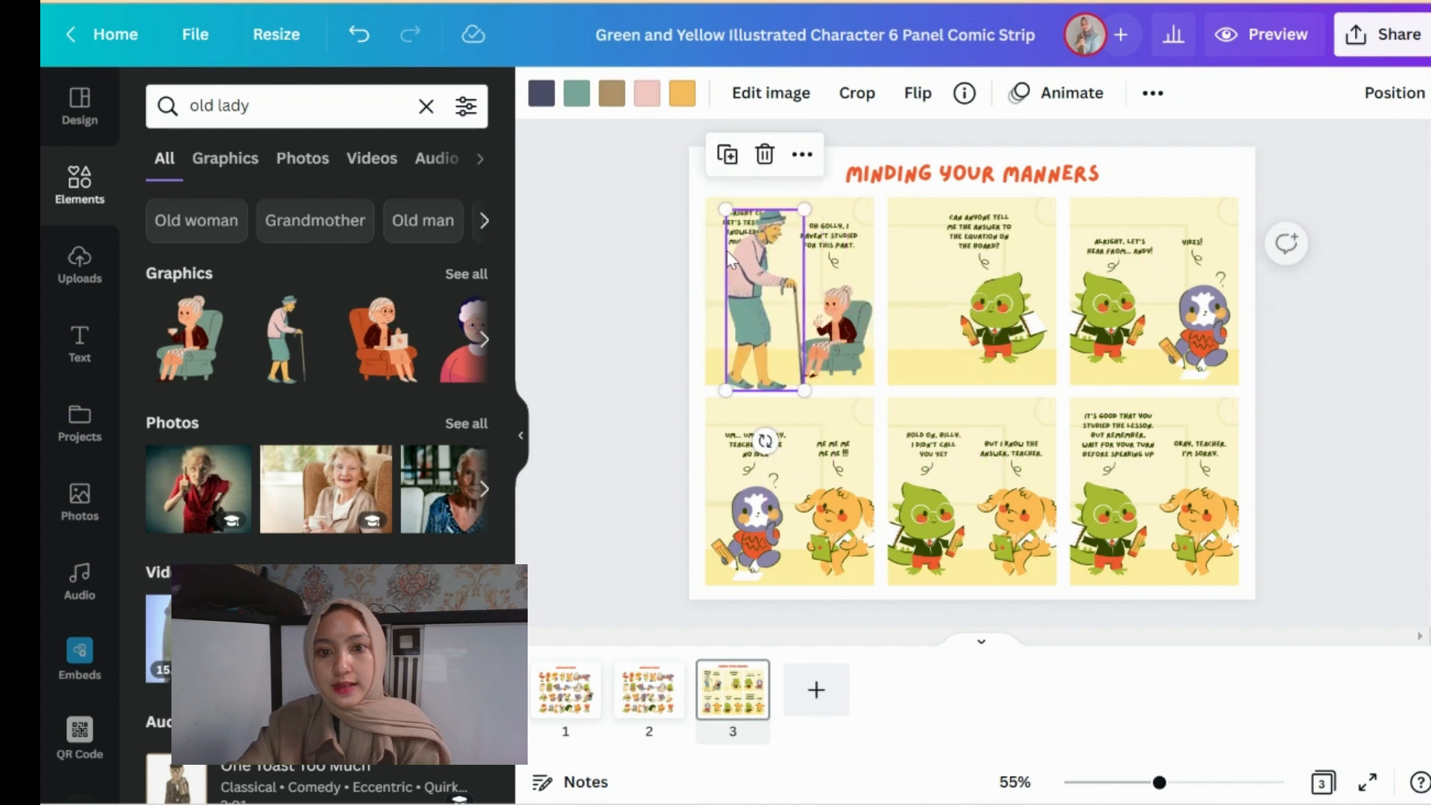
# - Shrink the woman with the cane to fit below the speech text and position her beside the armchair lady
pyautogui.moveTo(736, 219); pyautogui.dragTo(752, 266)
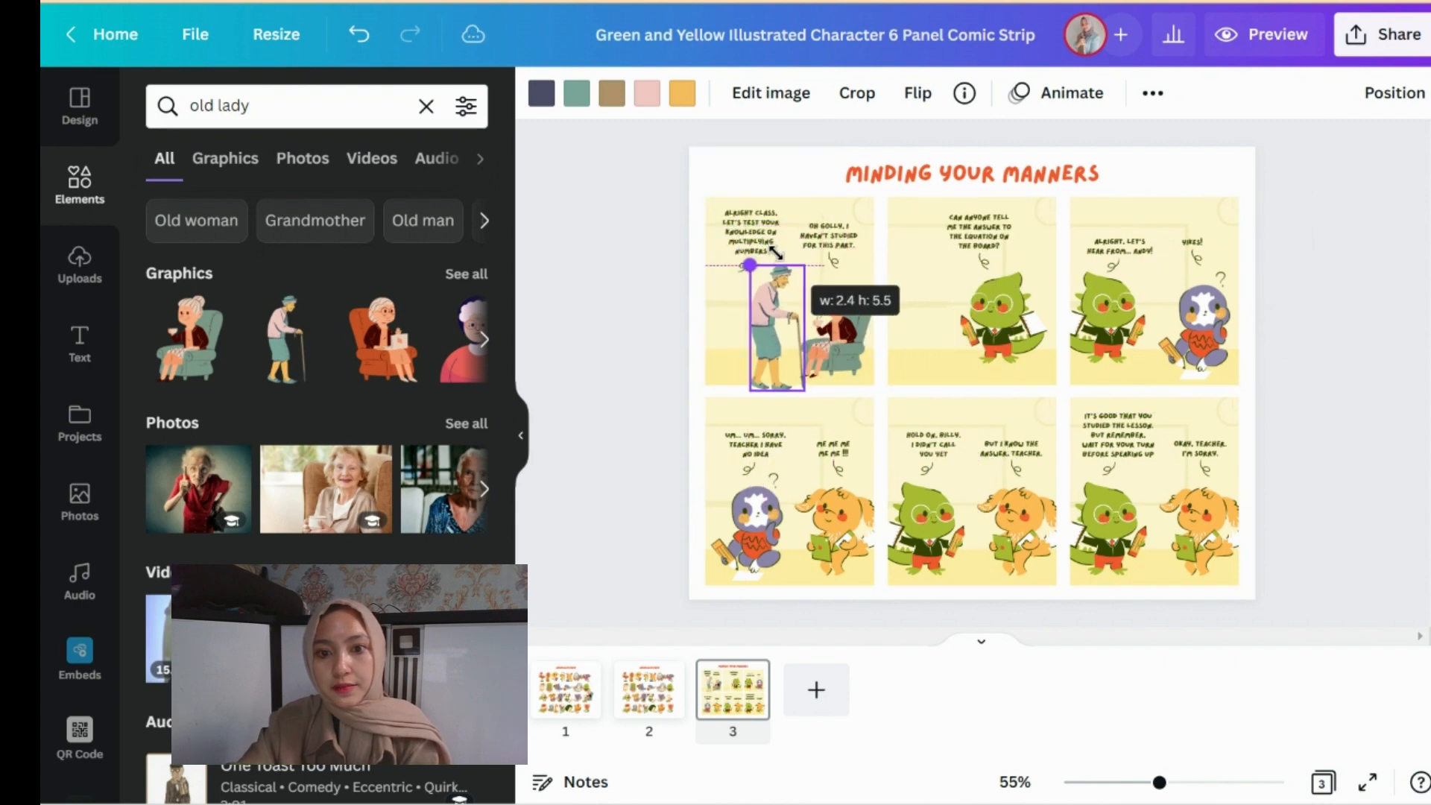
pyautogui.moveTo(778, 323); pyautogui.dragTo(775, 318)
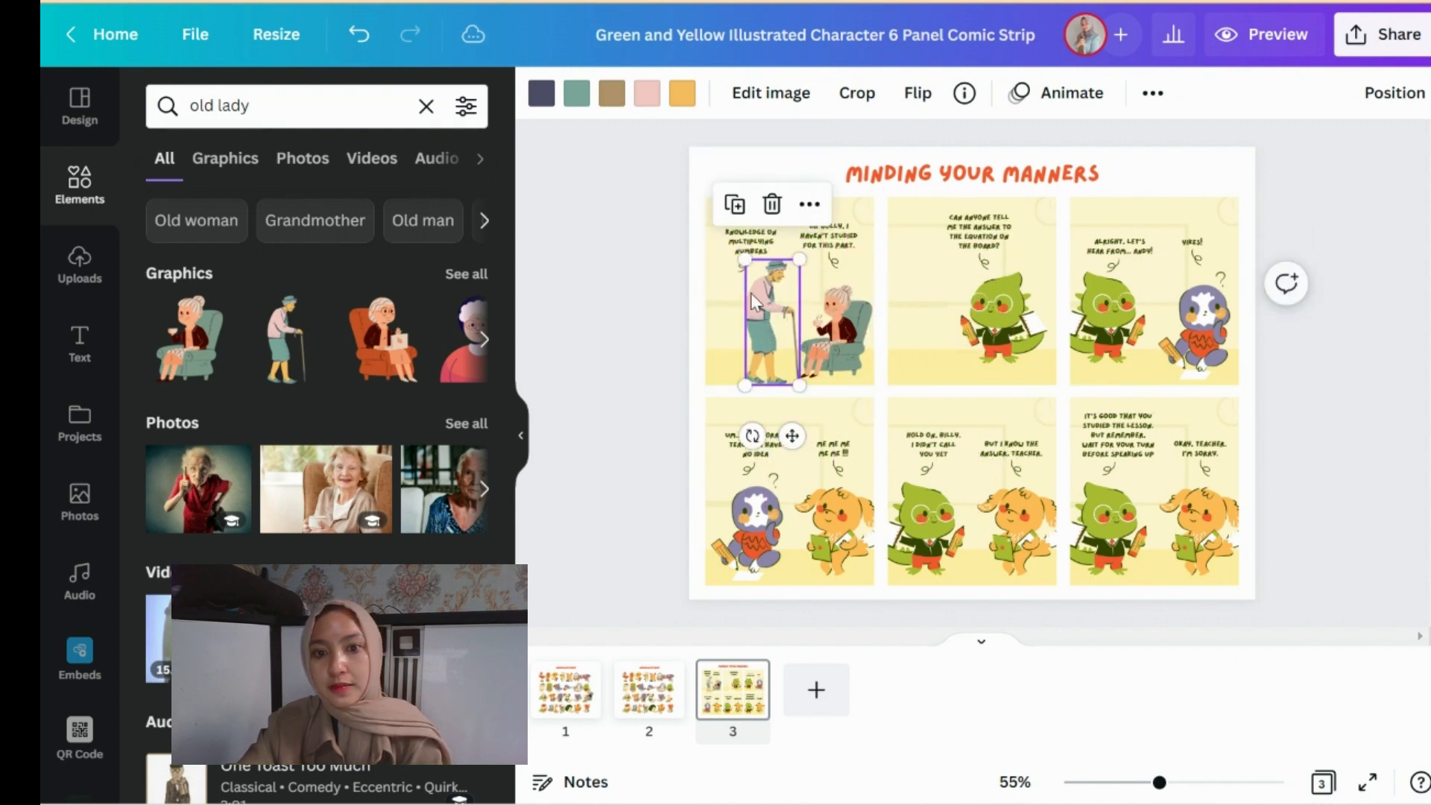
pyautogui.moveTo(745, 259); pyautogui.dragTo(771, 318)
pyautogui.moveTo(796, 269); pyautogui.dragTo(803, 261)
pyautogui.moveTo(776, 322); pyautogui.dragTo(766, 325)
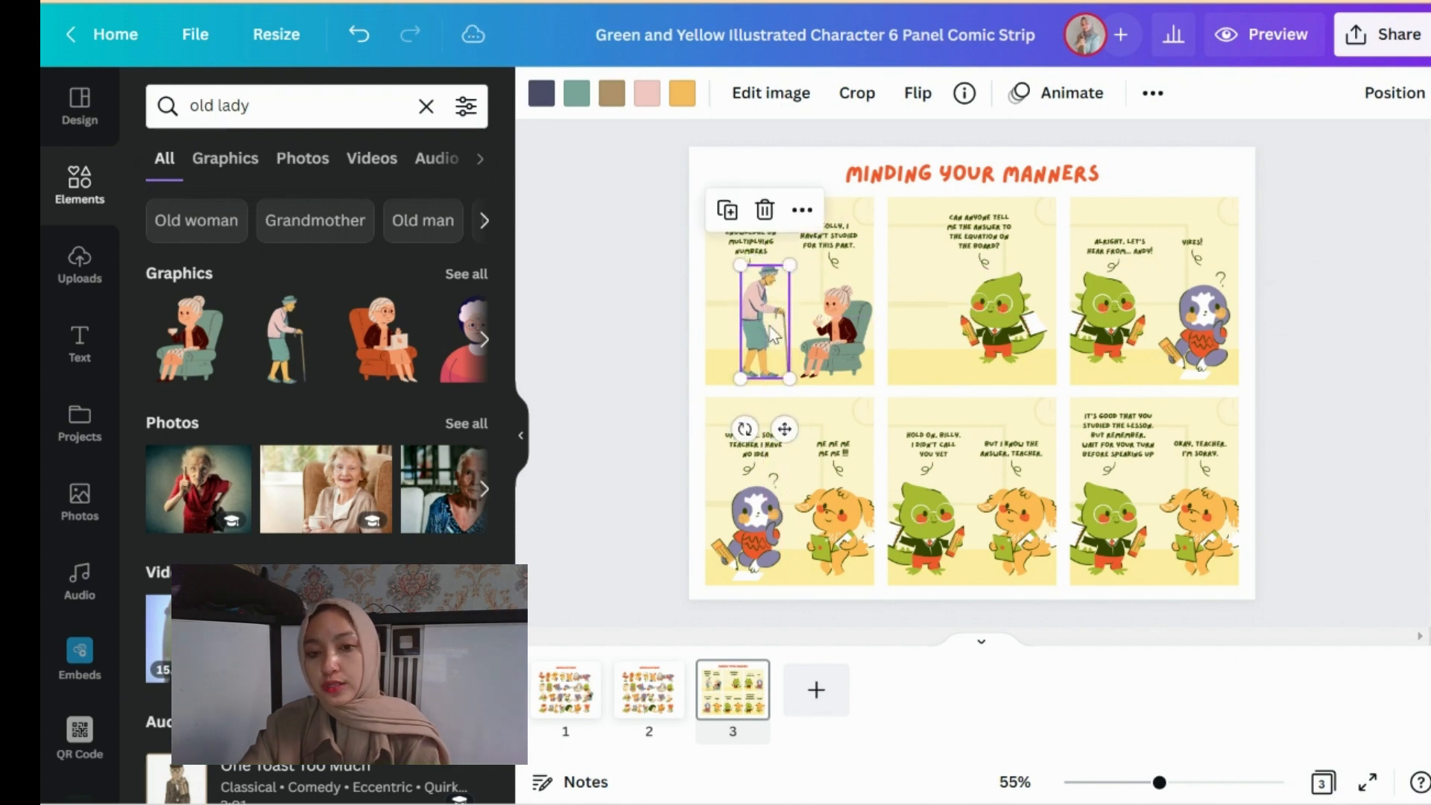
pyautogui.click(1390, 229)
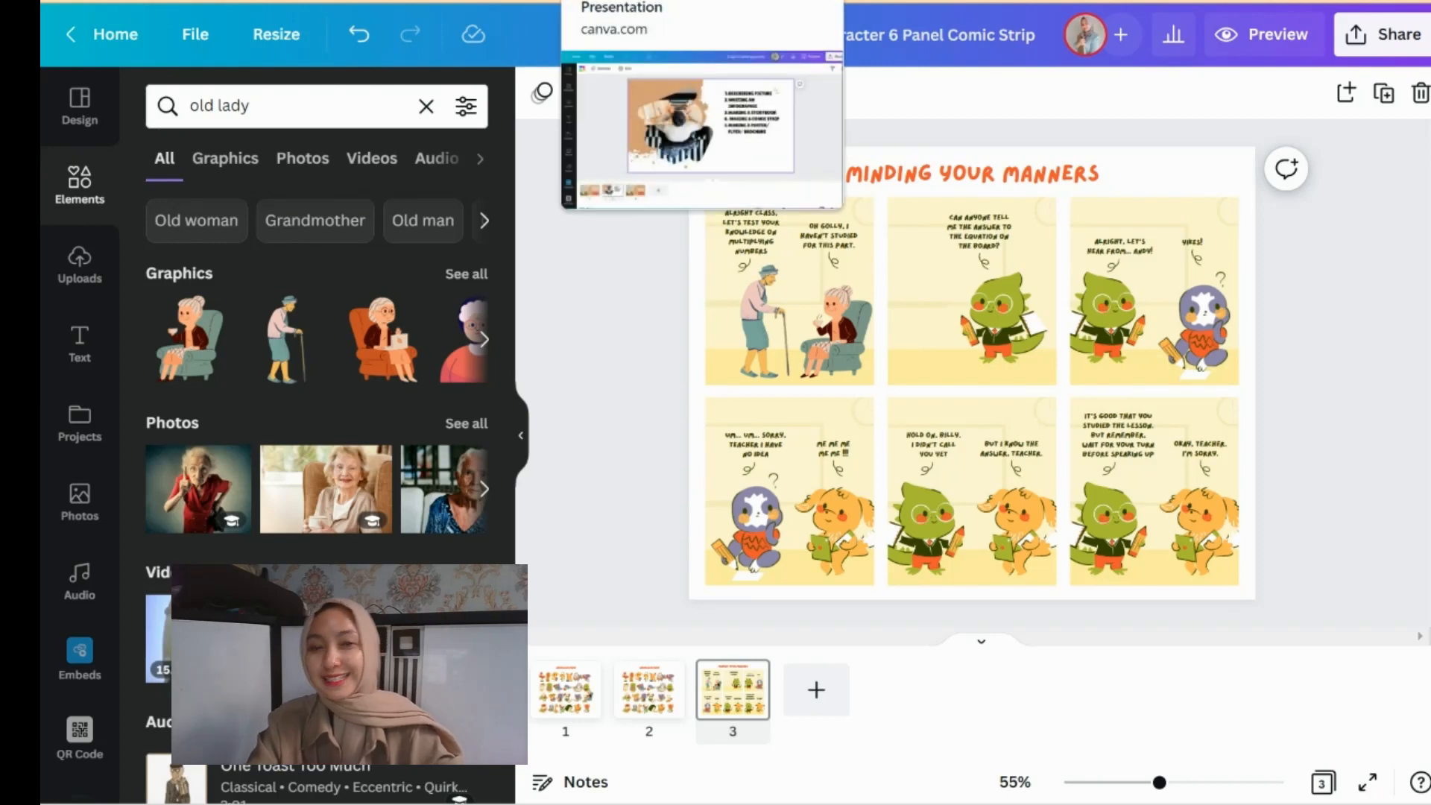
# - From the Canva home page, search the templates for "poster"
pyautogui.click(634, 2)
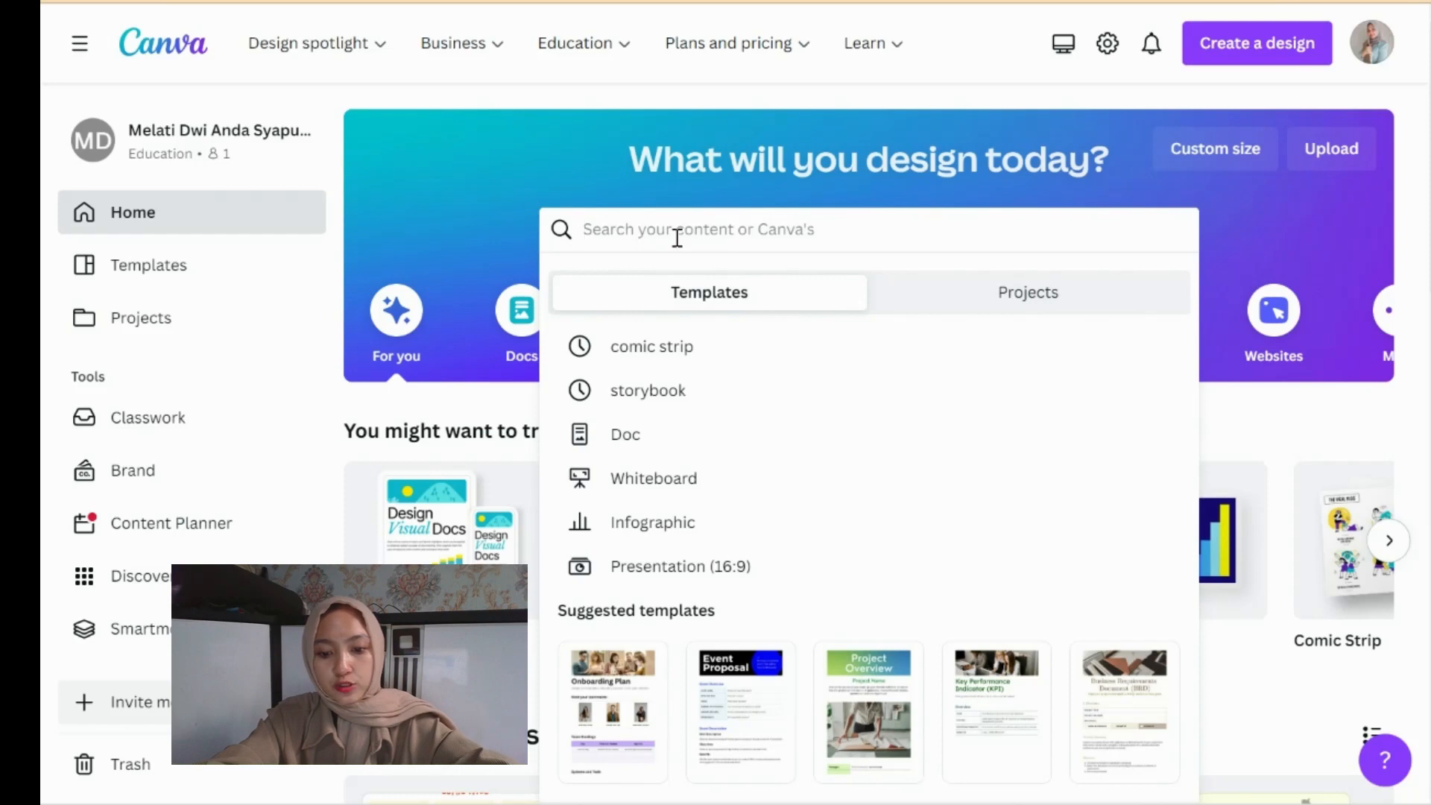
pyautogui.write('po')
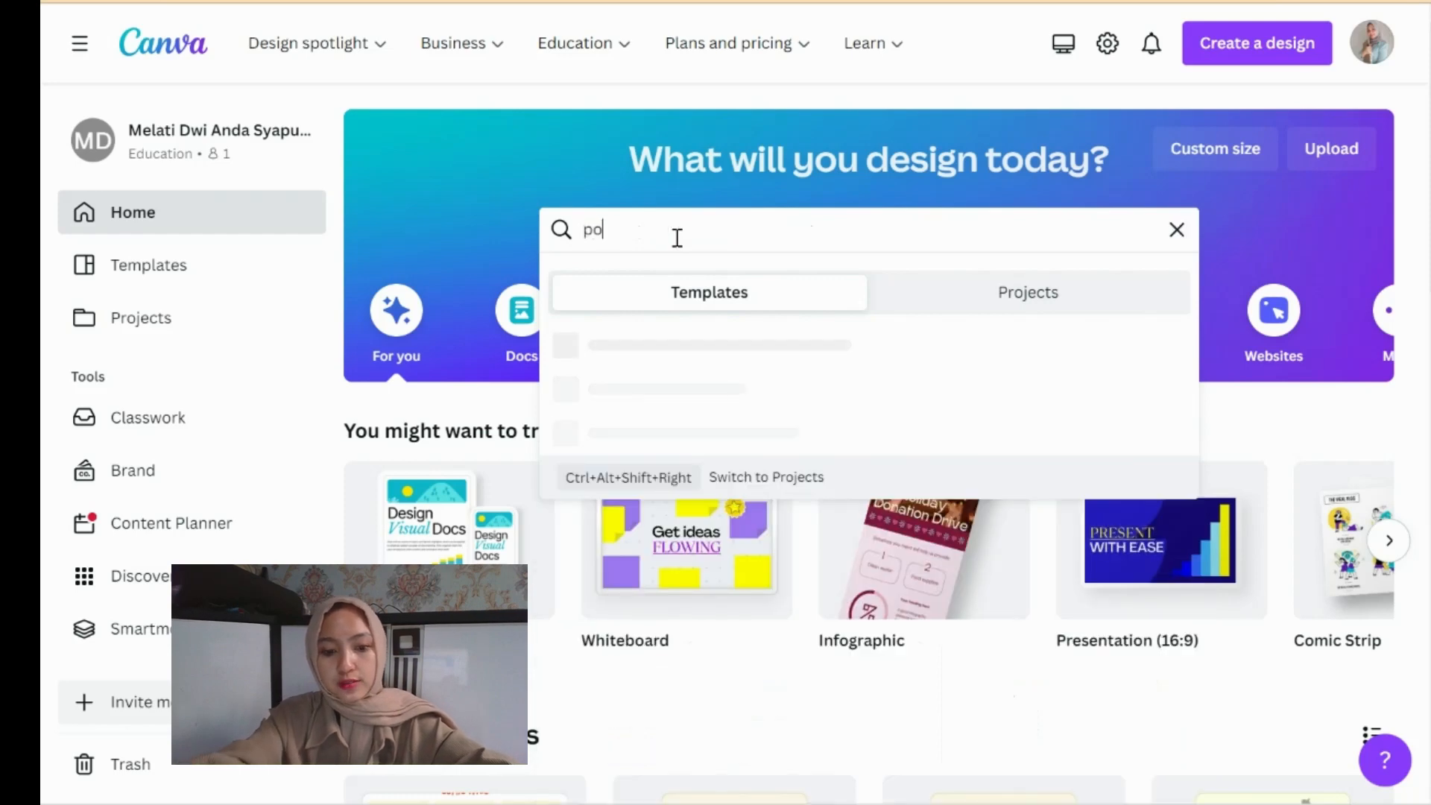
pyautogui.write('ster')
pyautogui.press('Return')
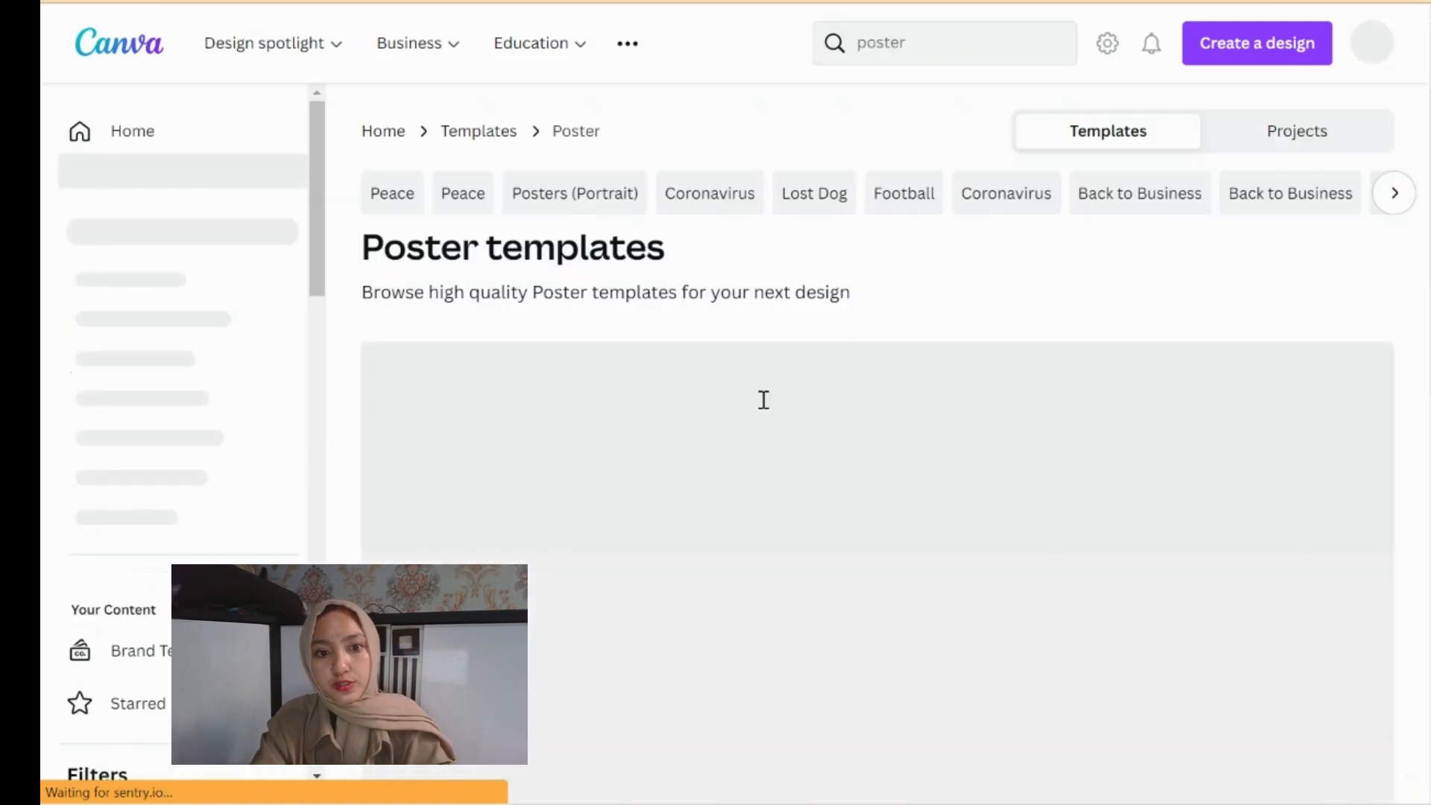
# - Browse the poster templates and preview the "Green Abstract Illustrated Back To School Rules Poster"
pyautogui.scroll(-6, 764, 403)
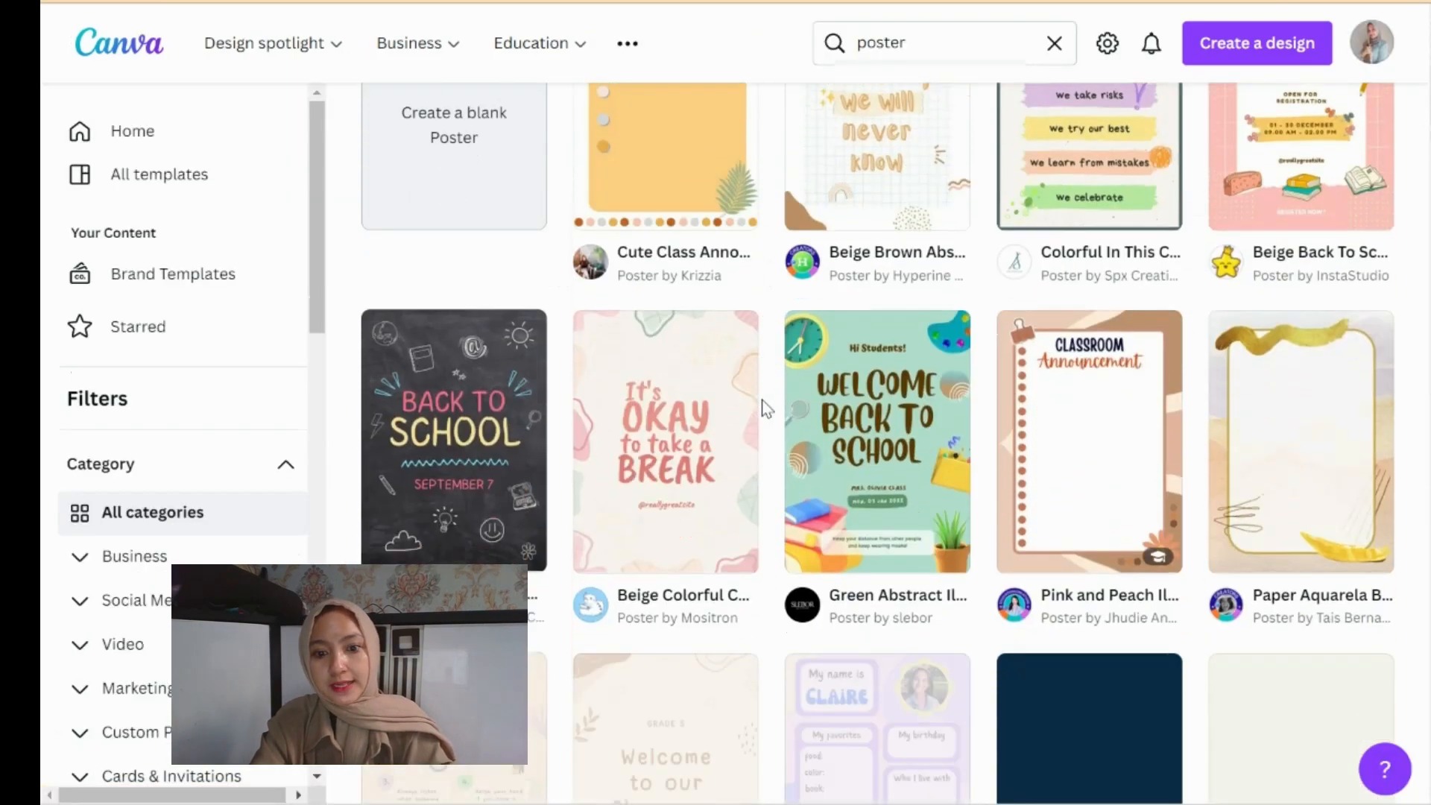
pyautogui.scroll(-4, 930, 494)
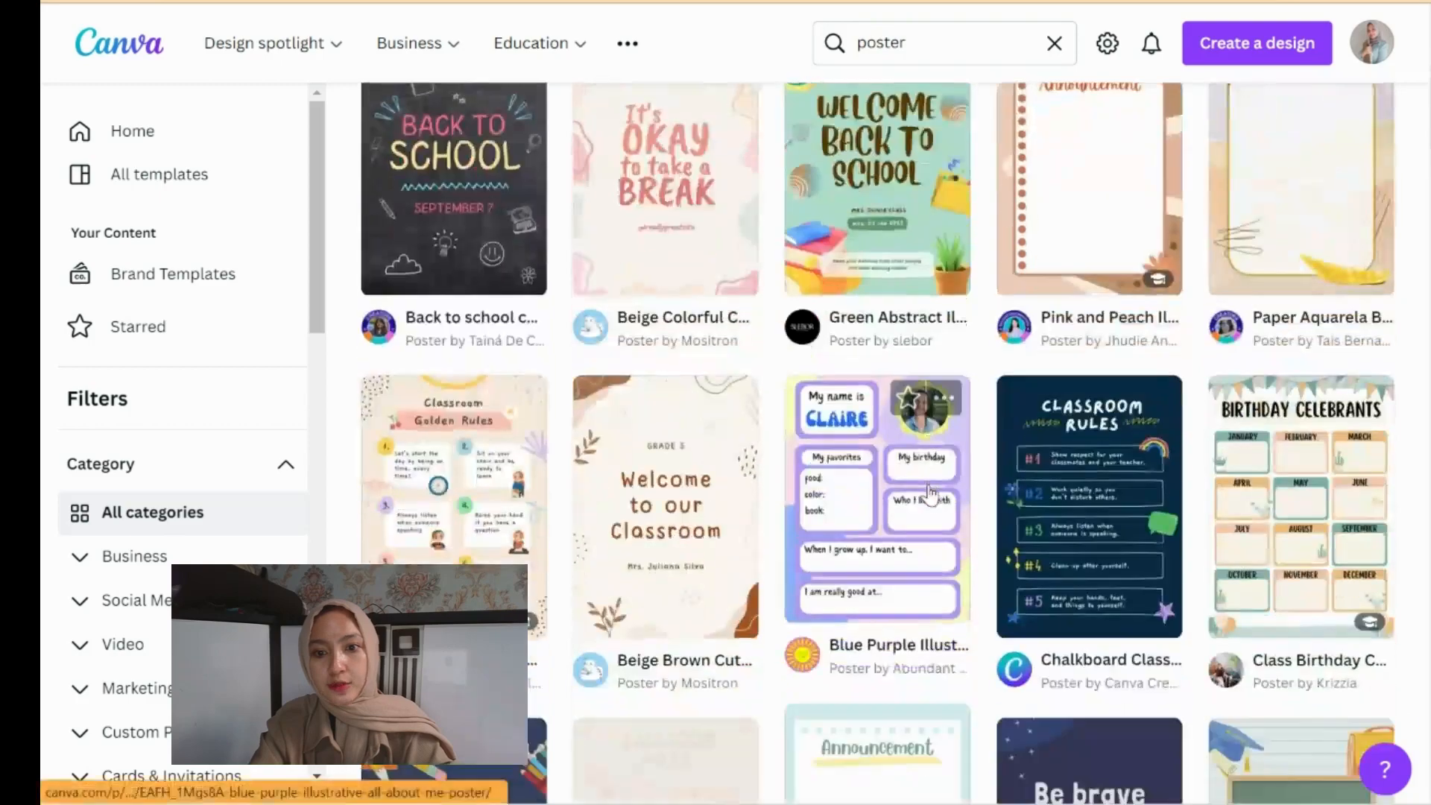
pyautogui.scroll(-4, 930, 494)
pyautogui.scroll(5, 904, 149)
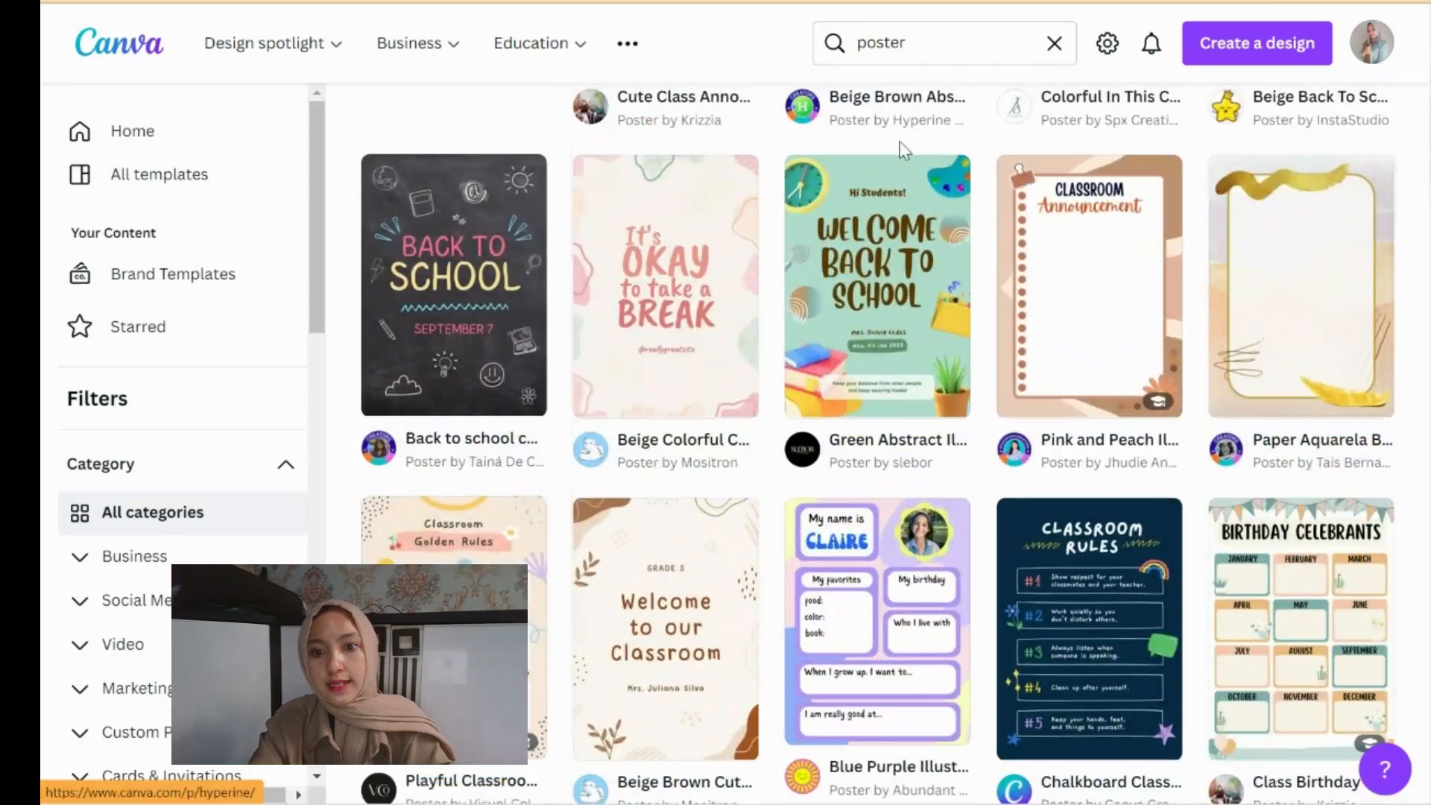
pyautogui.click(884, 256)
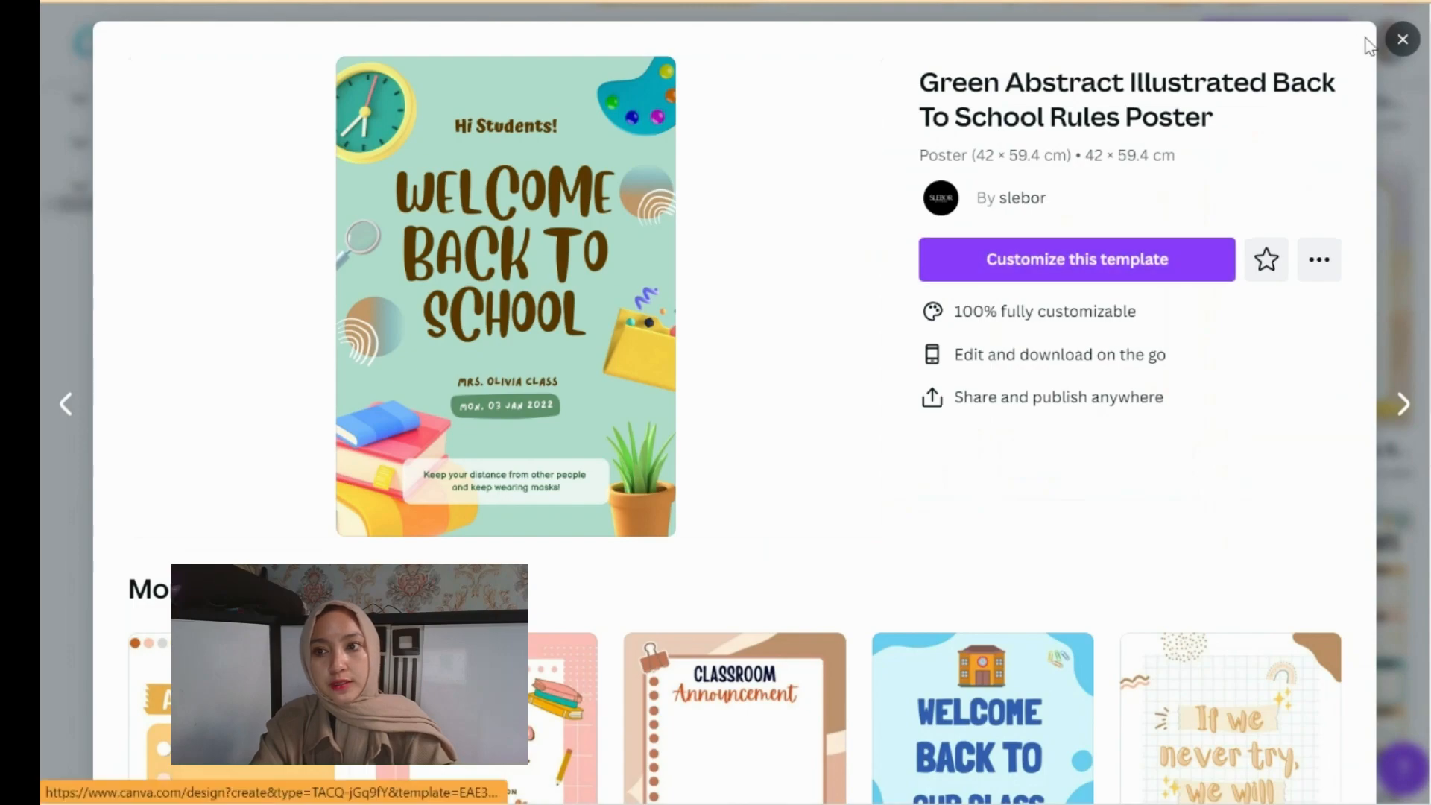
pyautogui.click(1402, 39)
# - Find the "Back to School Open House Poster" among the poster templates and open it for customizing
pyautogui.scroll(-5, 1096, 336)
pyautogui.scroll(-8, 1087, 346)
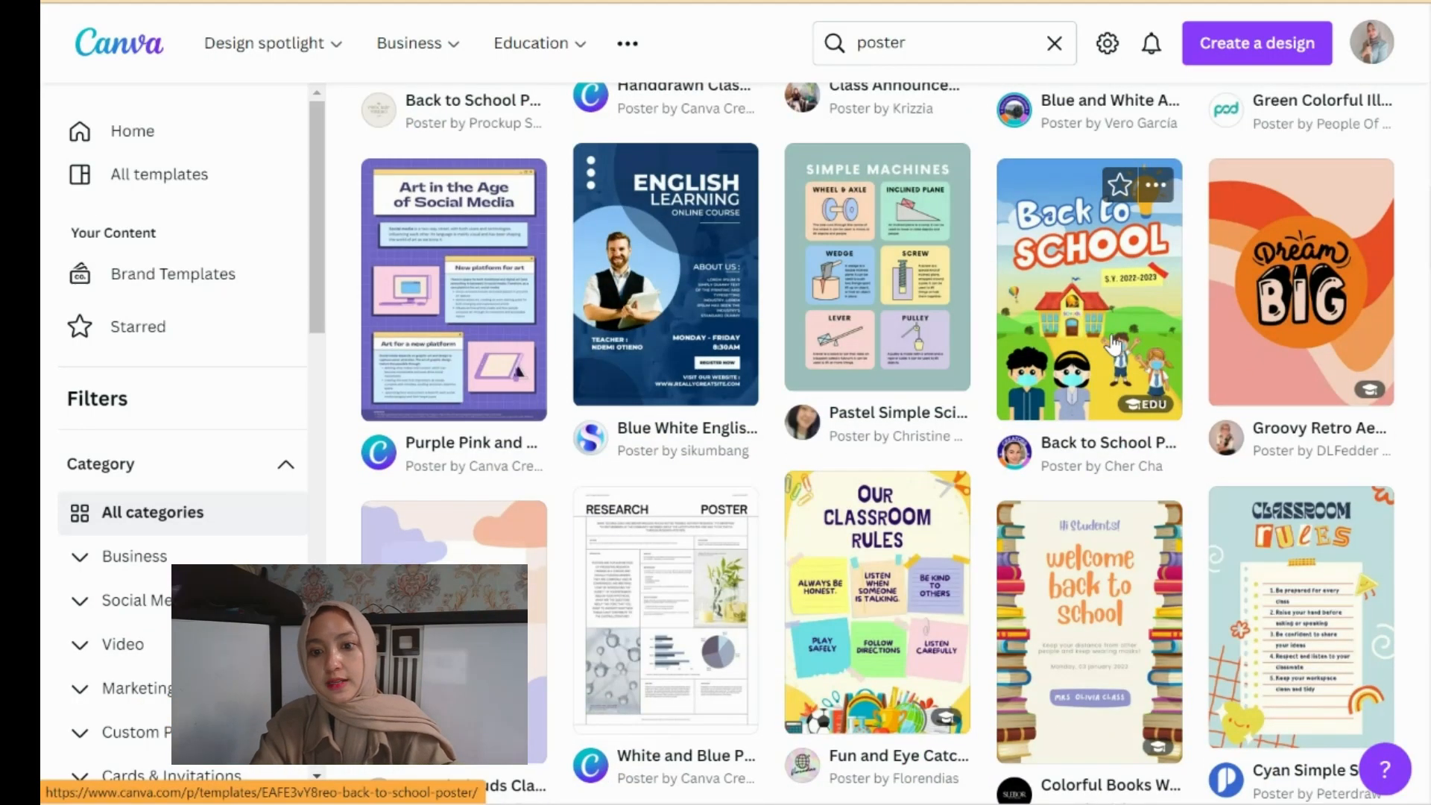
pyautogui.scroll(-8, 1113, 344)
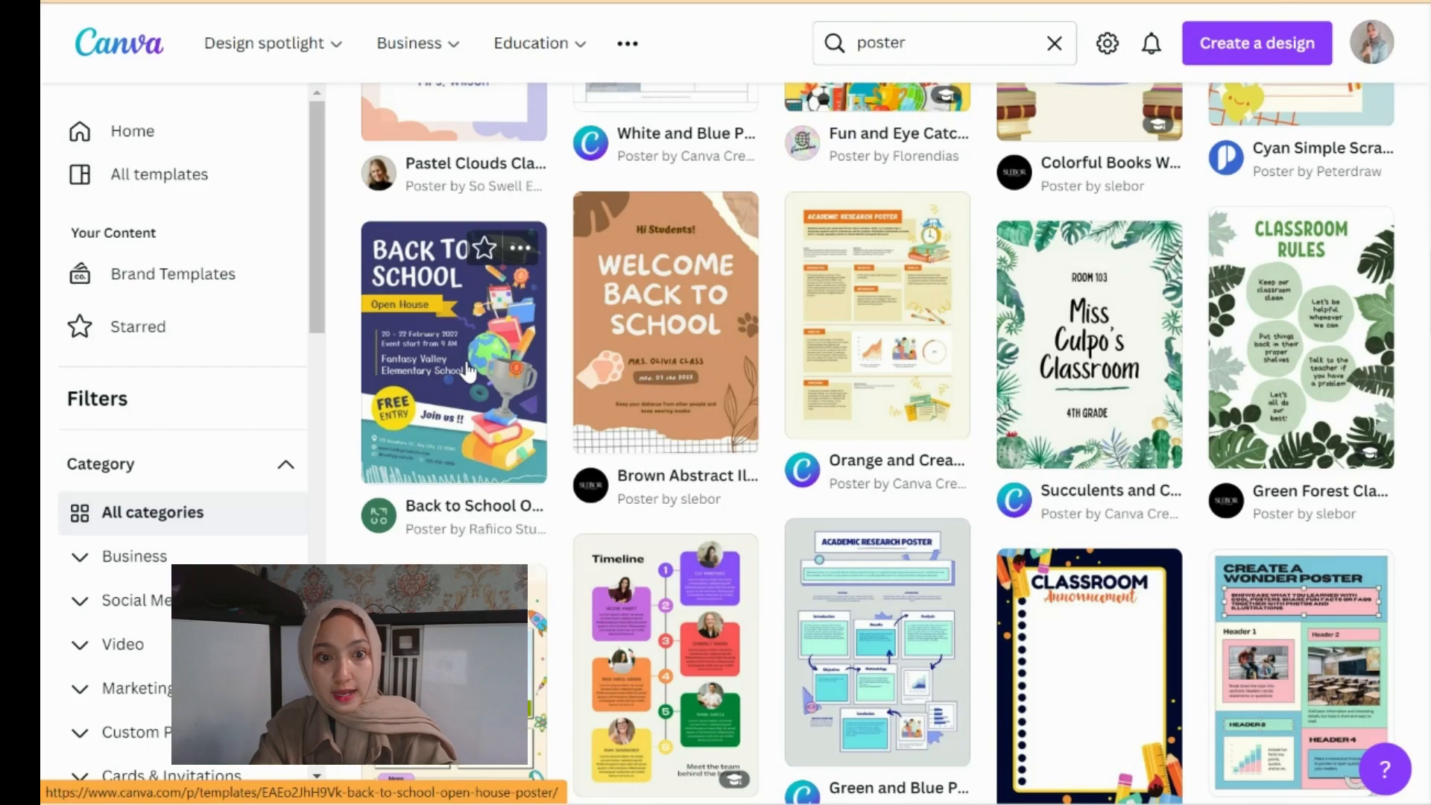
pyautogui.click(421, 387)
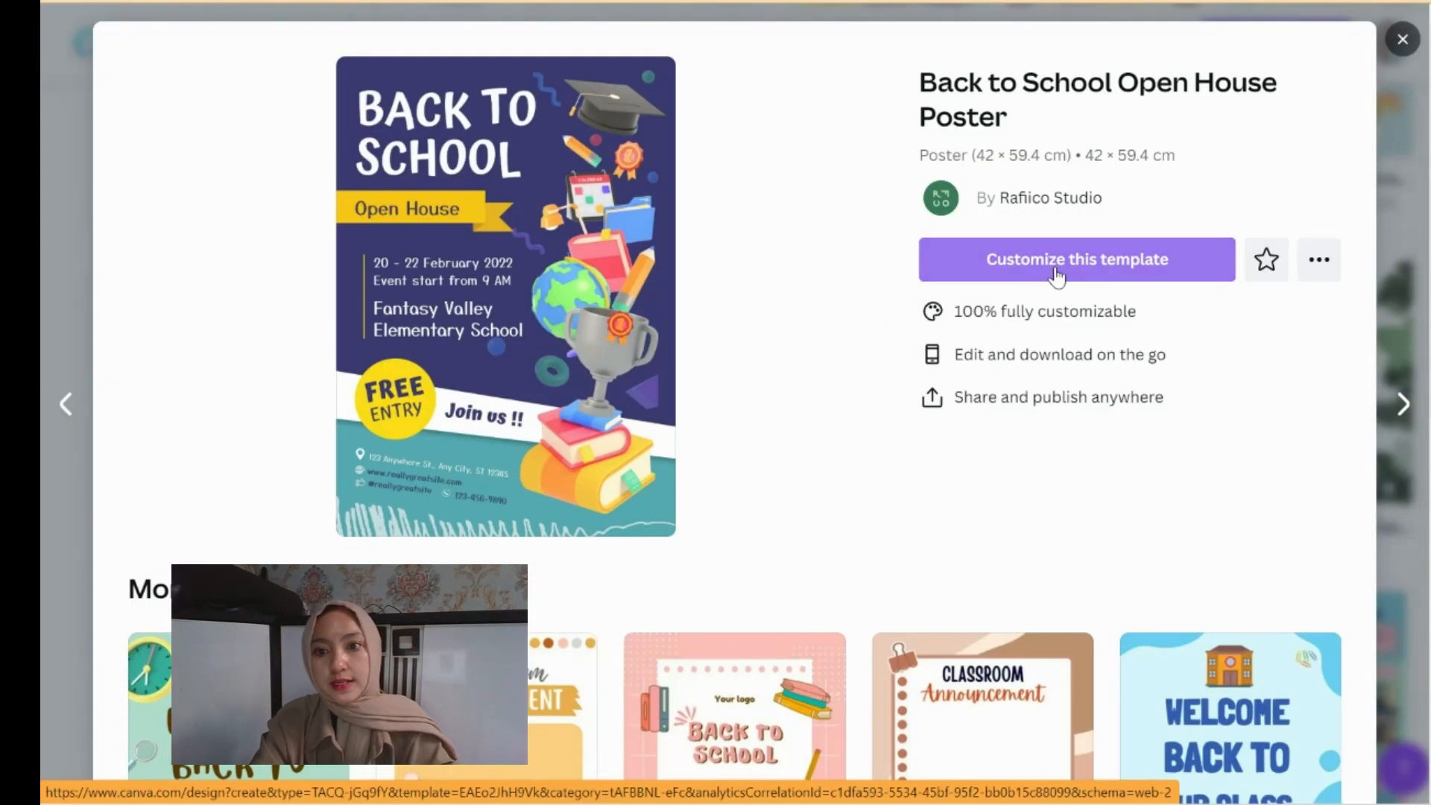
pyautogui.click(1057, 275)
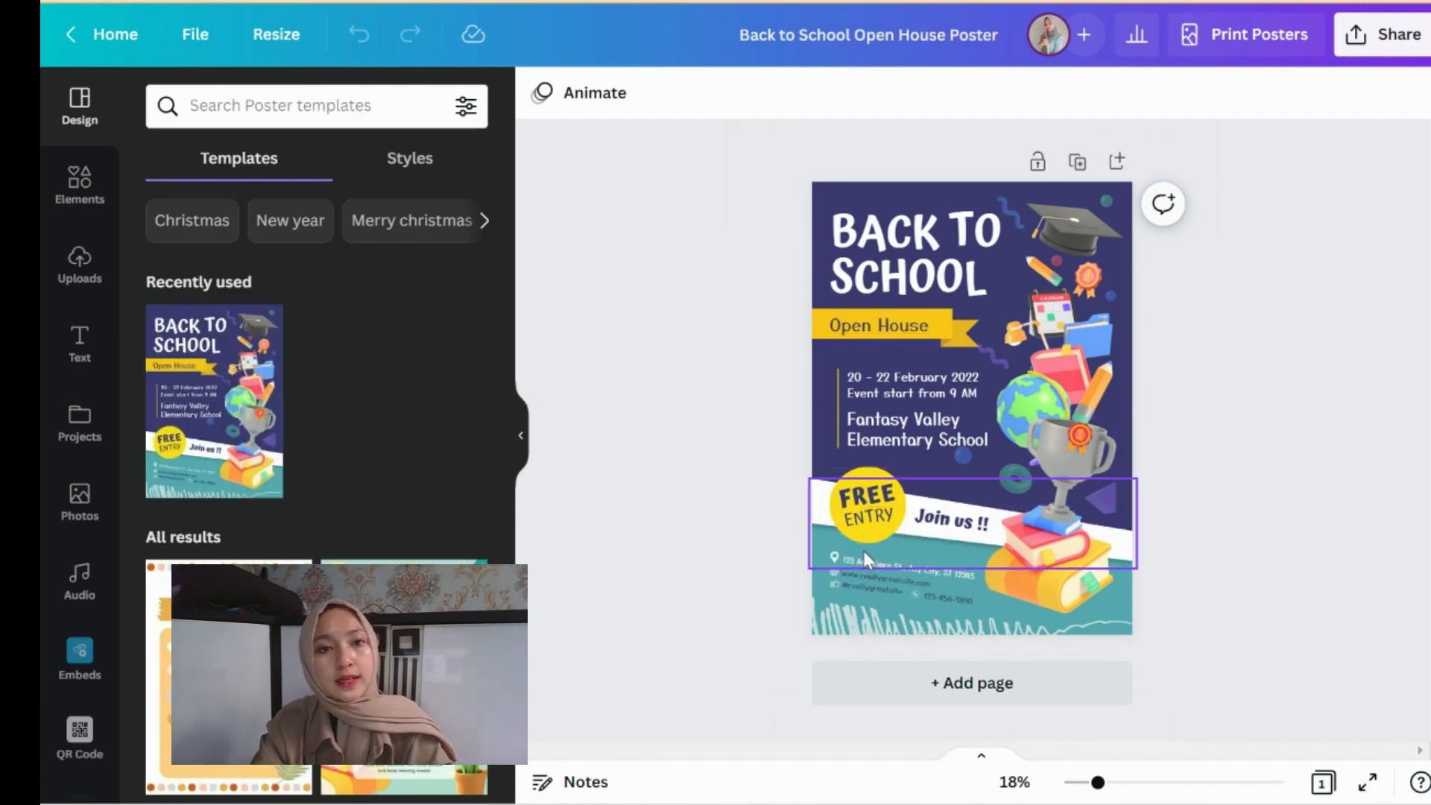
# - Replace the poster's main heading with "MADAM ENGLISH"
pyautogui.click(887, 279)
pyautogui.write('MADA')
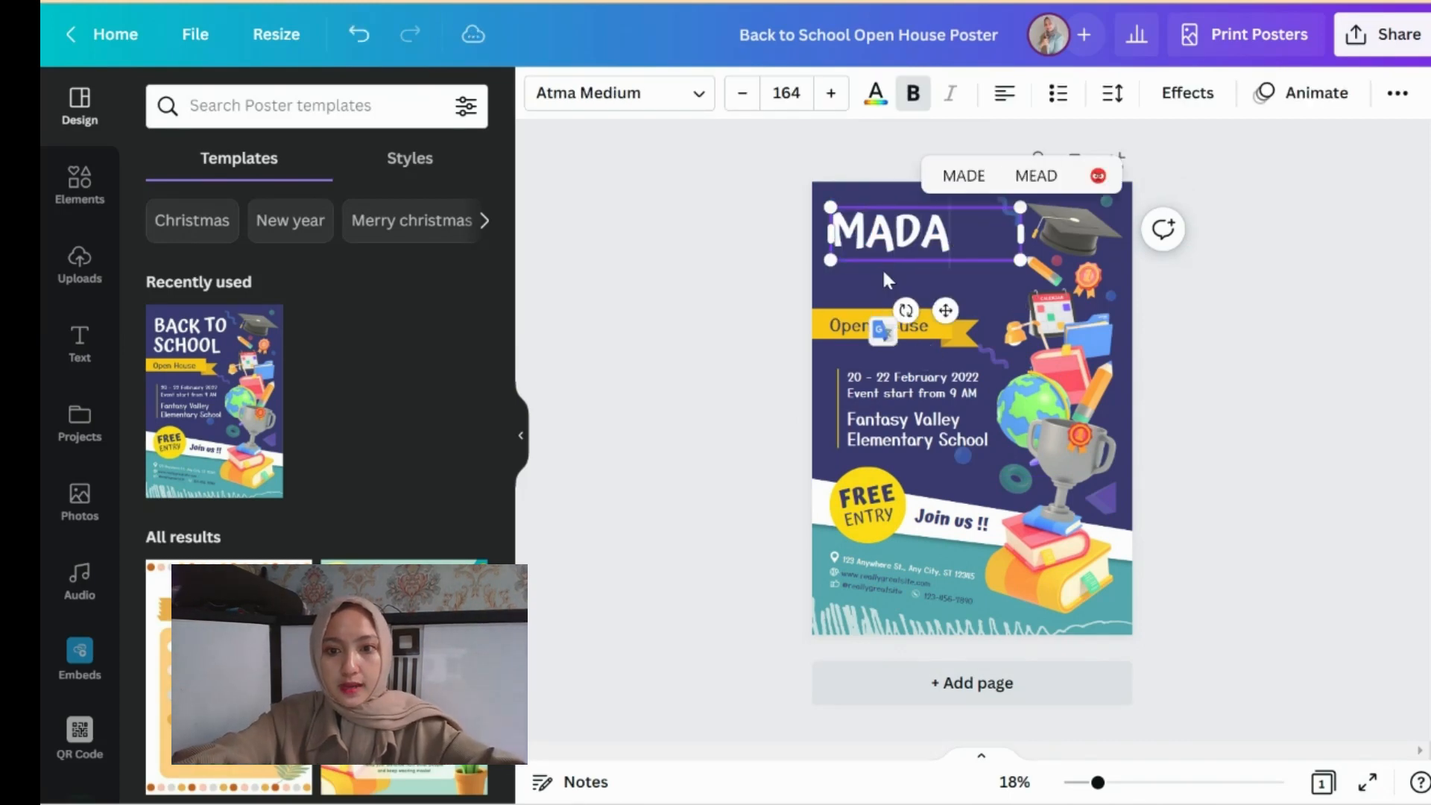
pyautogui.write('M ENGLISH')
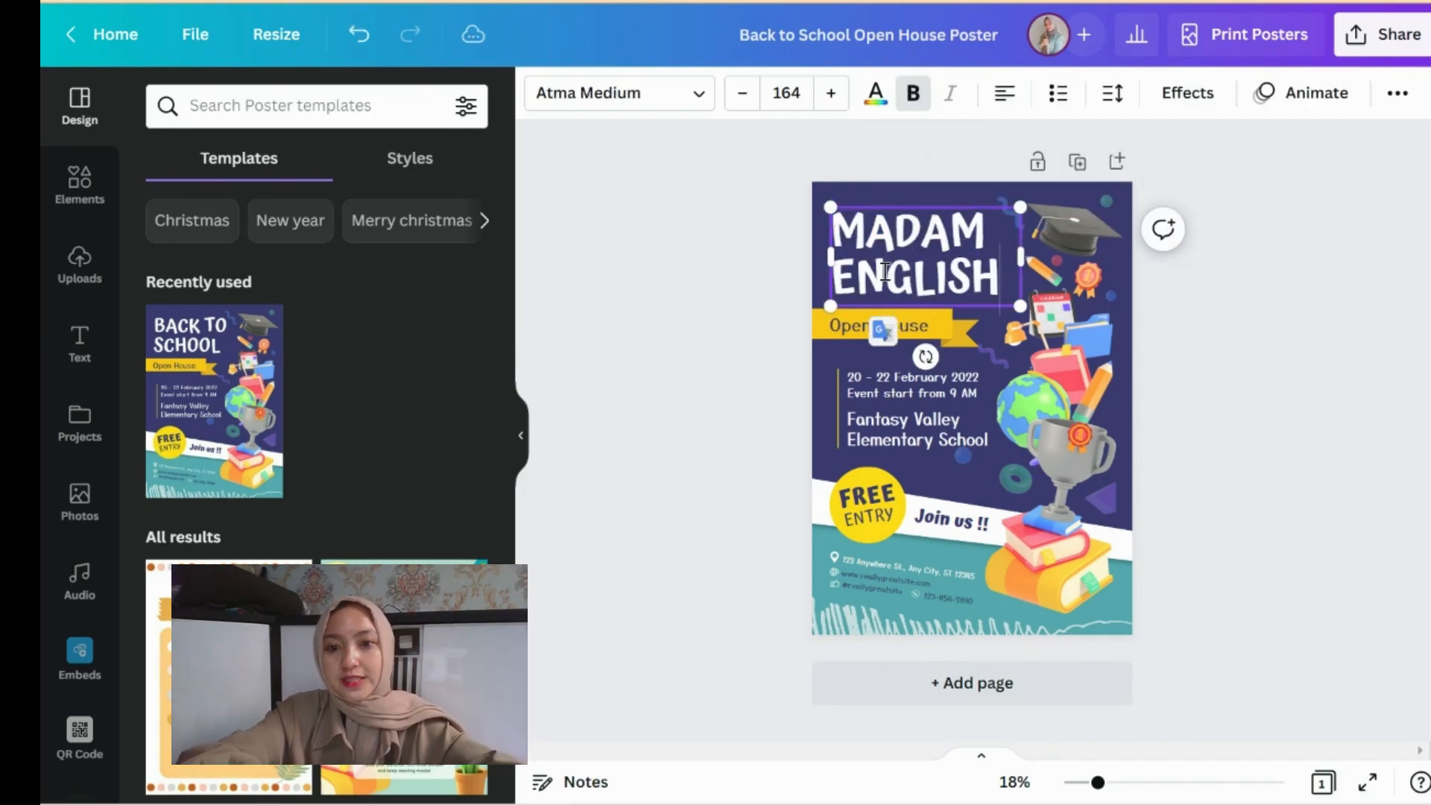
pyautogui.click(710, 439)
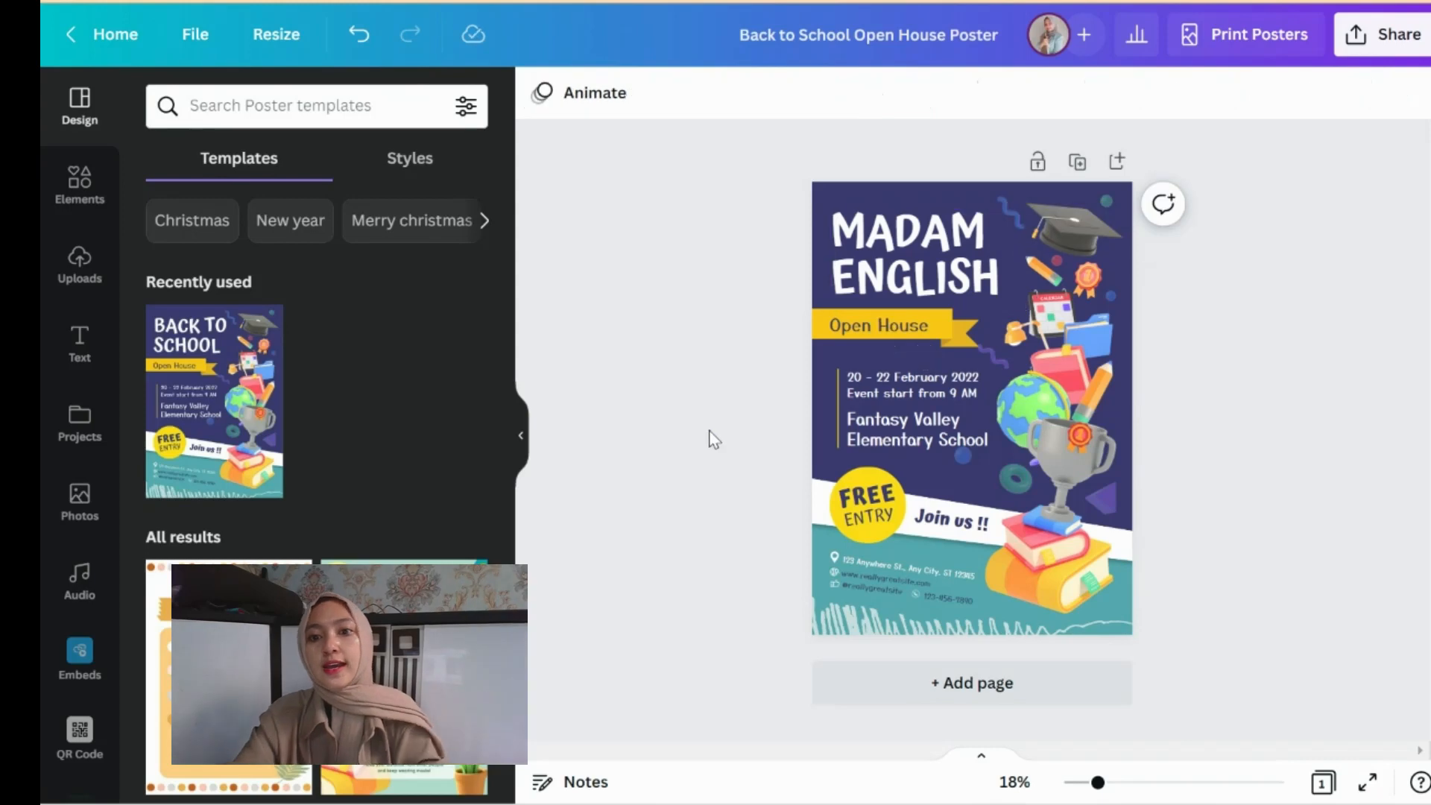
pyautogui.click(884, 325)
pyautogui.click(701, 387)
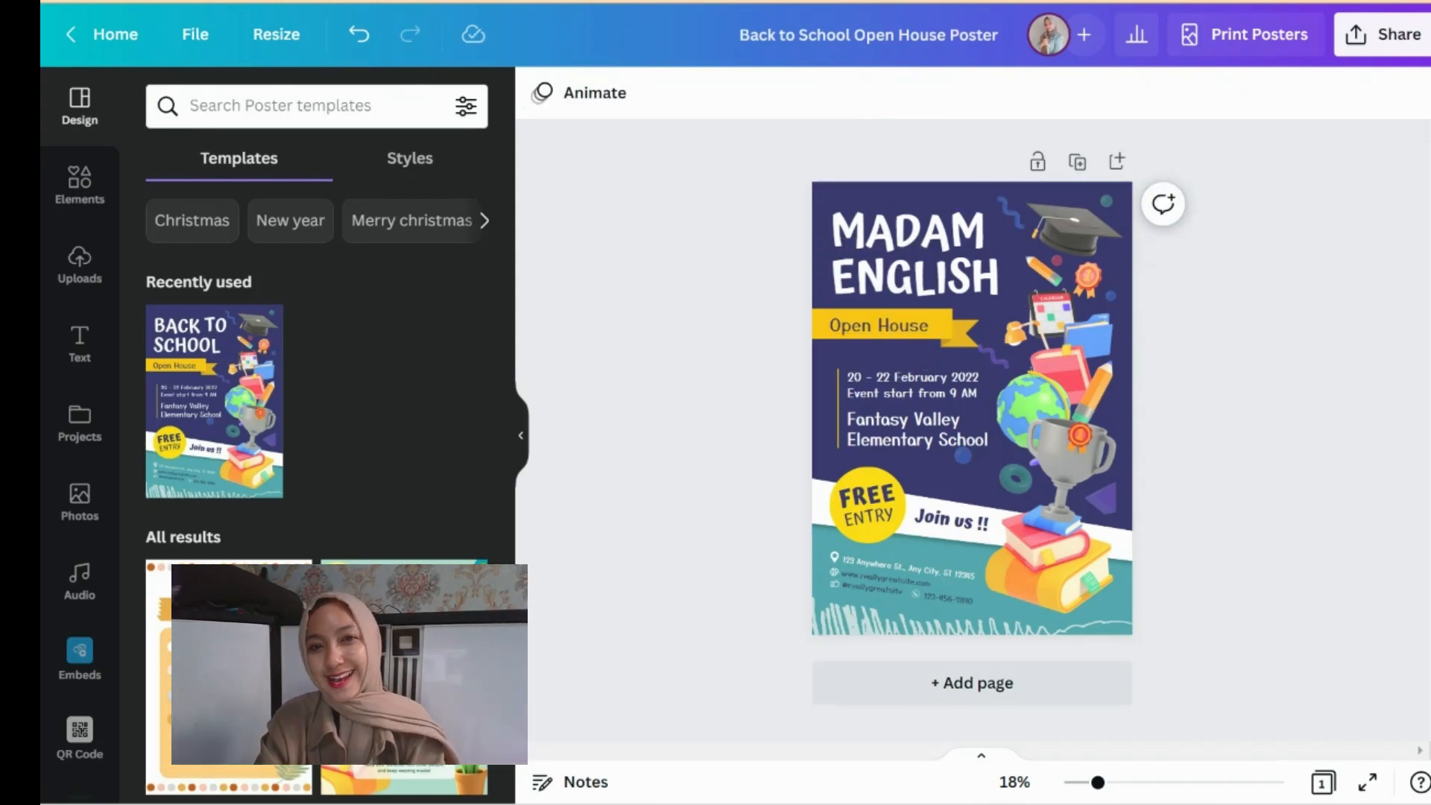
# - Return to the poster template results and search the templates for "flyer" instead
pyautogui.hotkey('ctrl', 'shift', 'Tab')
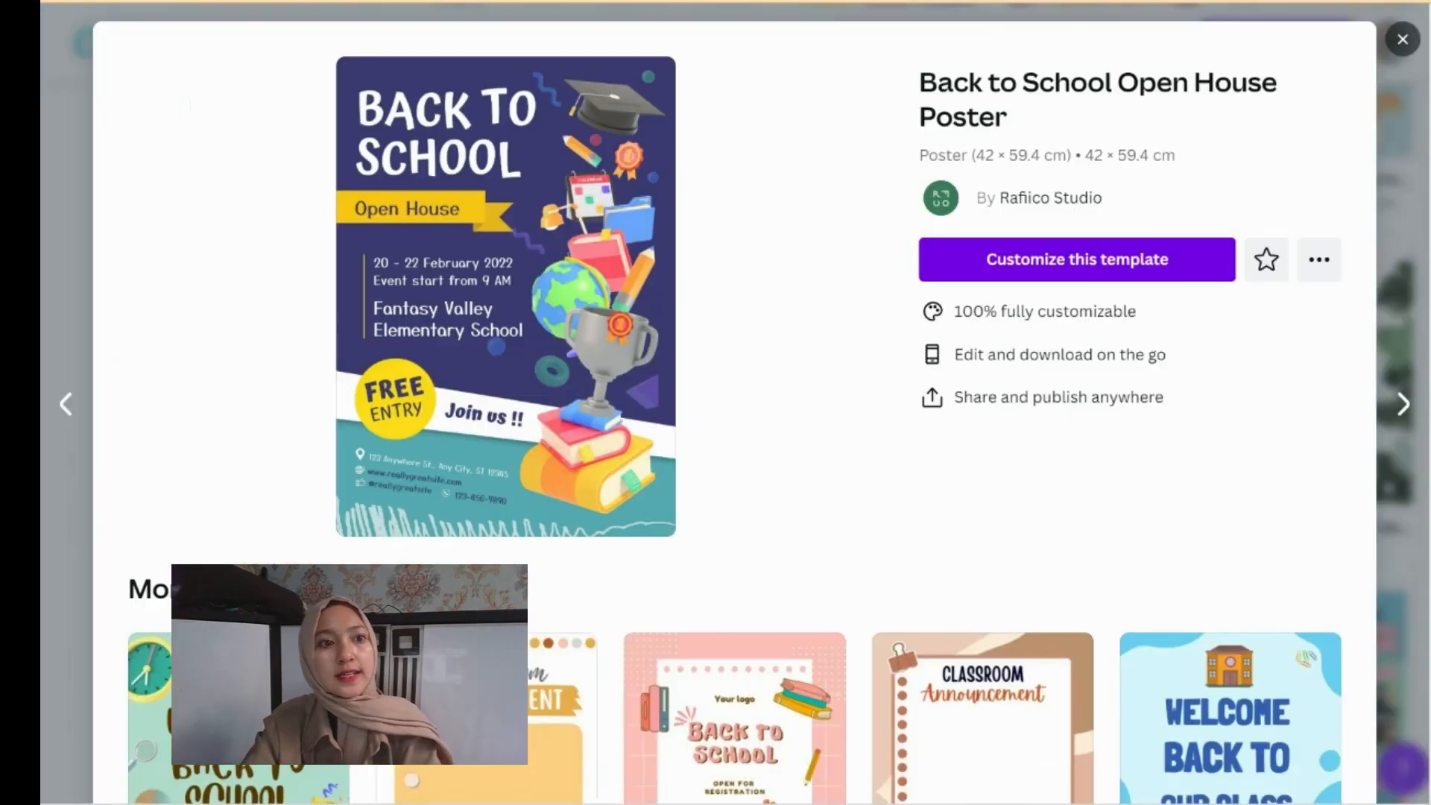
pyautogui.click(1411, 39)
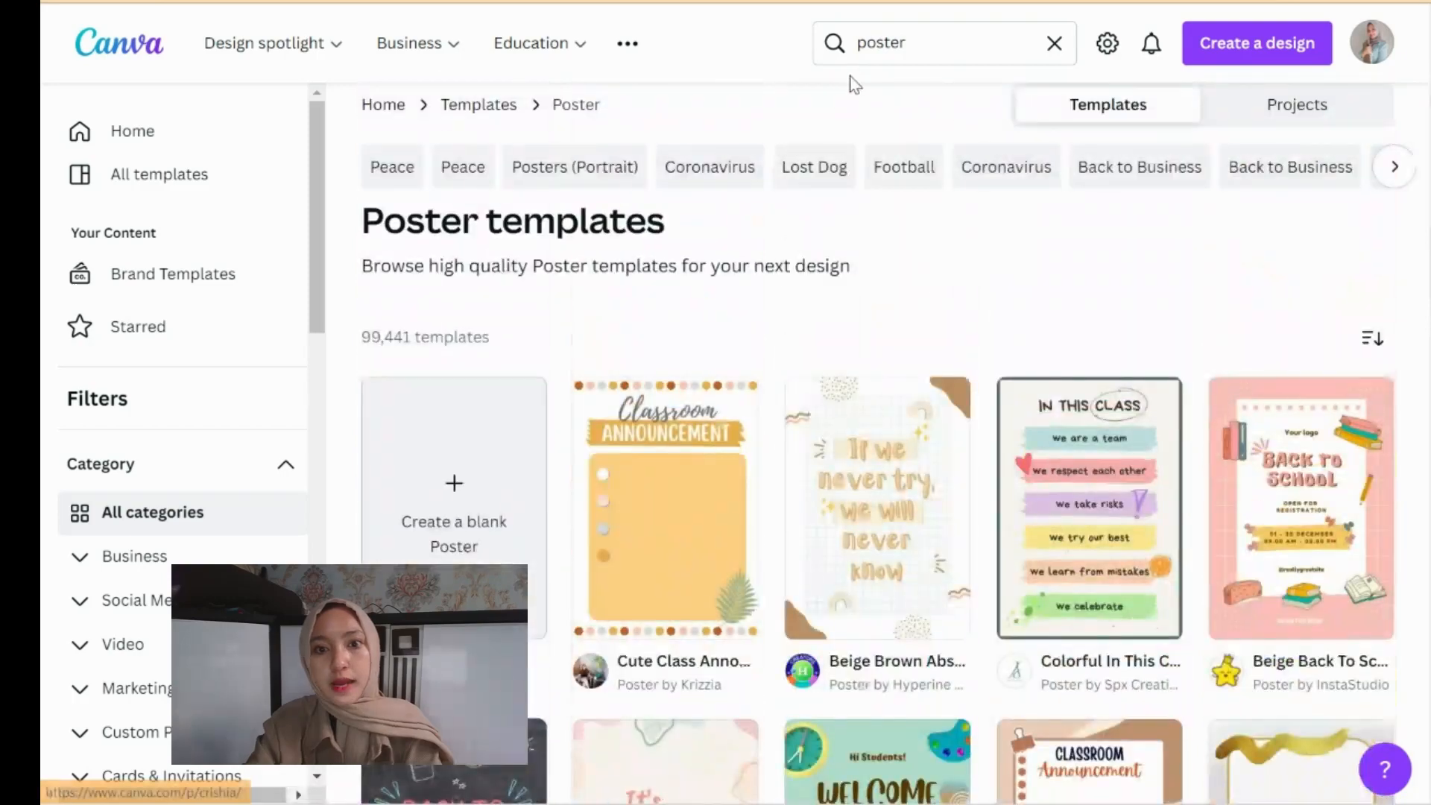
pyautogui.click(933, 46)
pyautogui.press('BackSpace')
pyautogui.press('BackSpace')
pyautogui.press('BackSpace')
pyautogui.press('BackSpace')
pyautogui.press('BackSpace')
pyautogui.press('BackSpace')
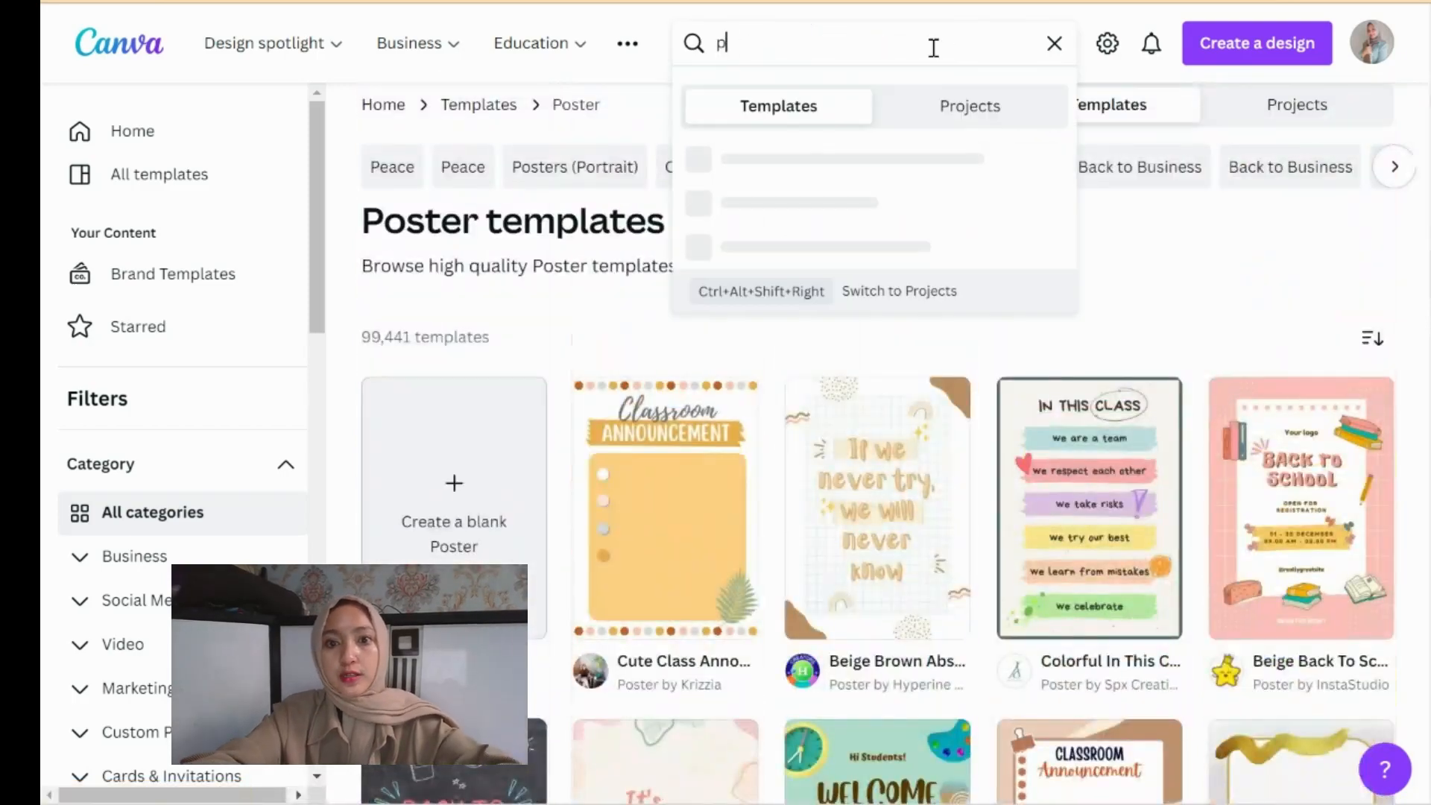
pyautogui.write('flyer')
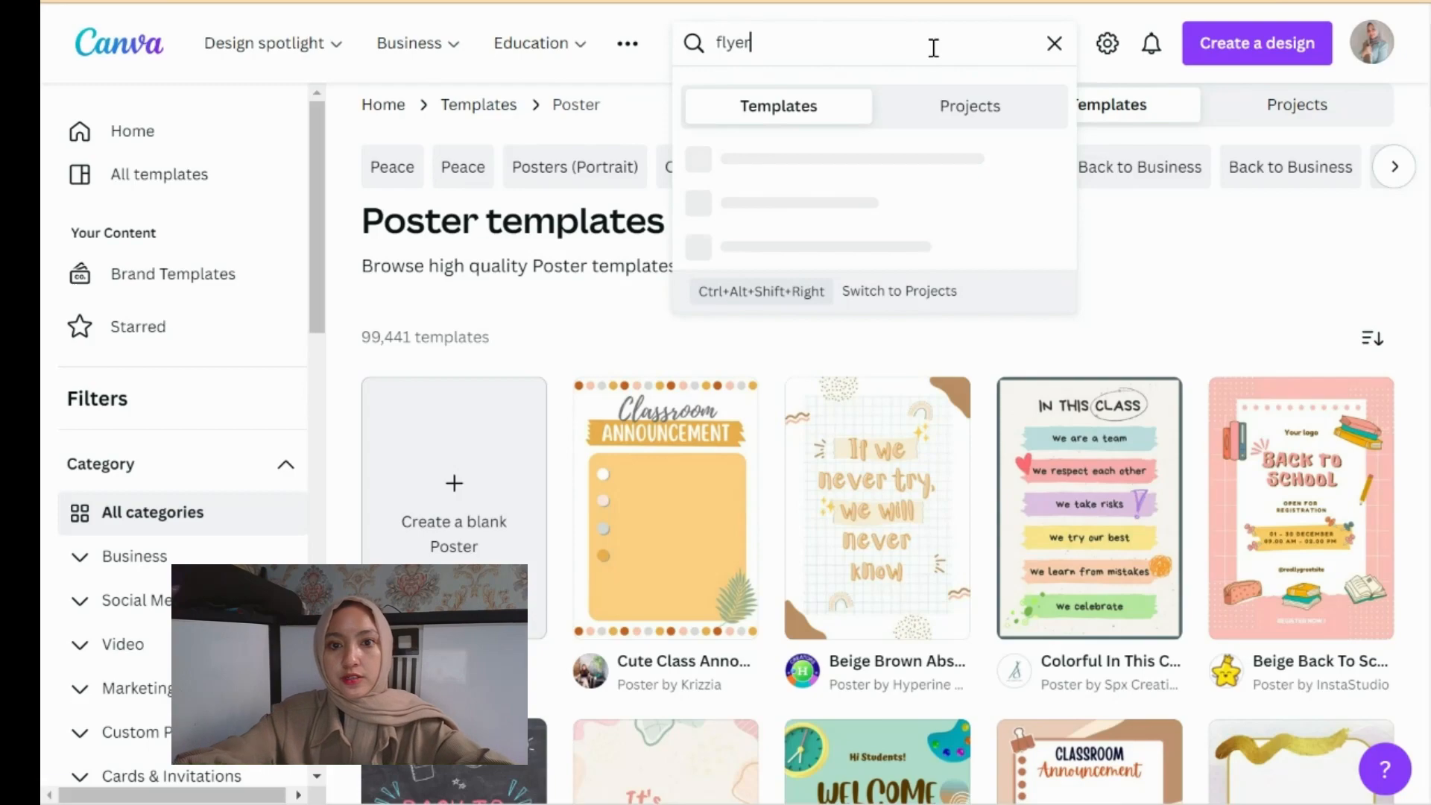
pyautogui.press('Return')
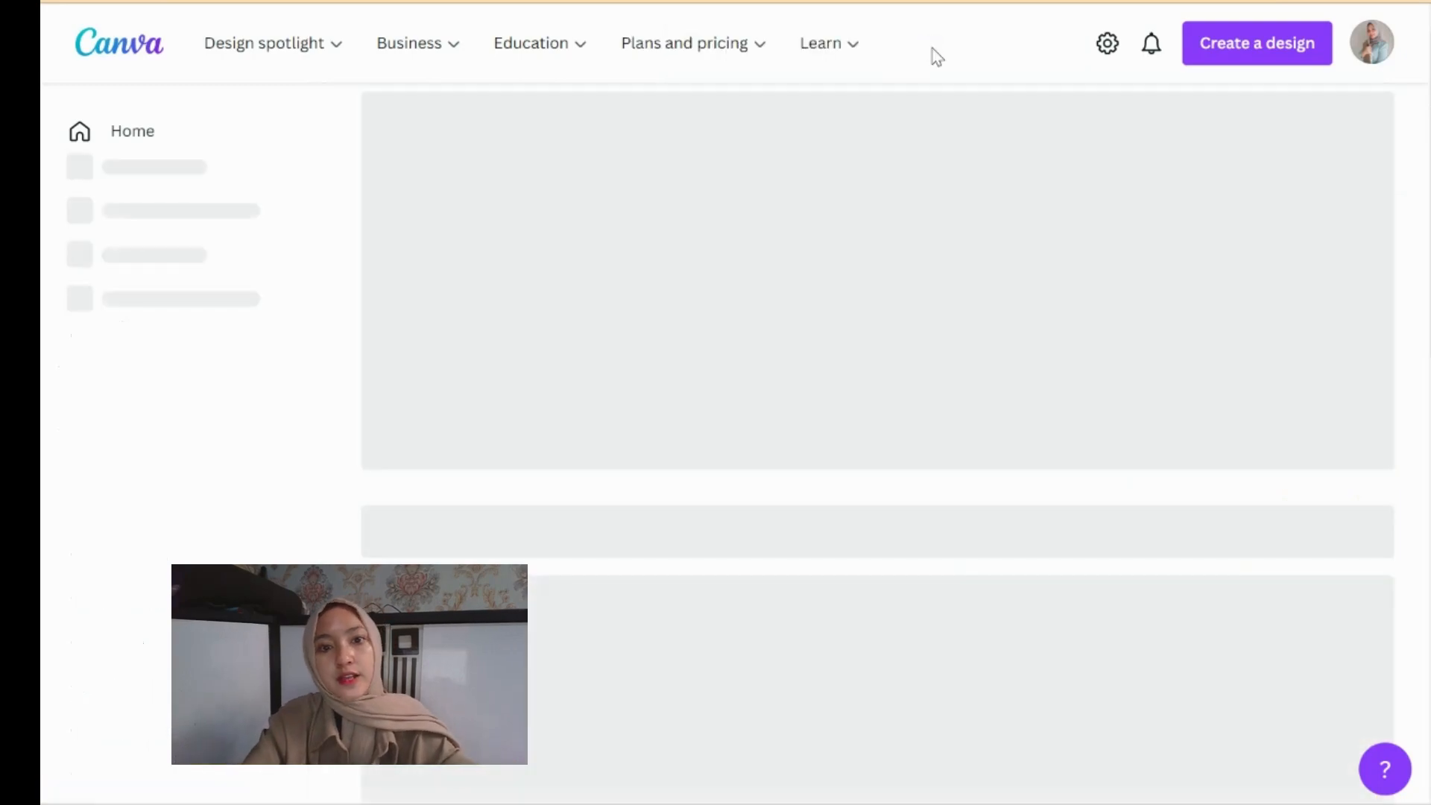
# - Browse the flyer templates and preview the colorful Kids Summer Camp flyer and the Brown Simple Illustrated Volunteer Needed flyer
pyautogui.scroll(-3, 871, 265)
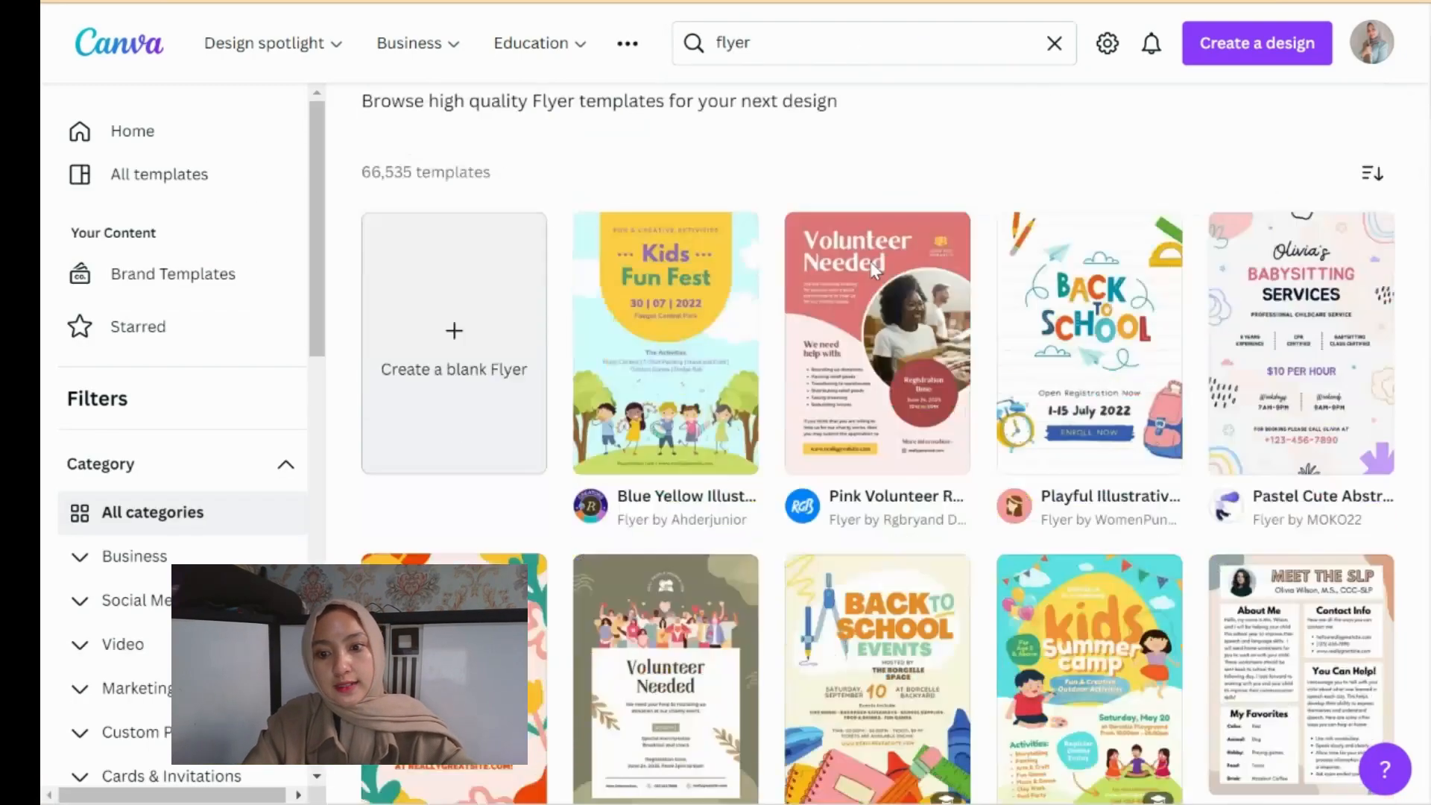
pyautogui.scroll(-3, 850, 436)
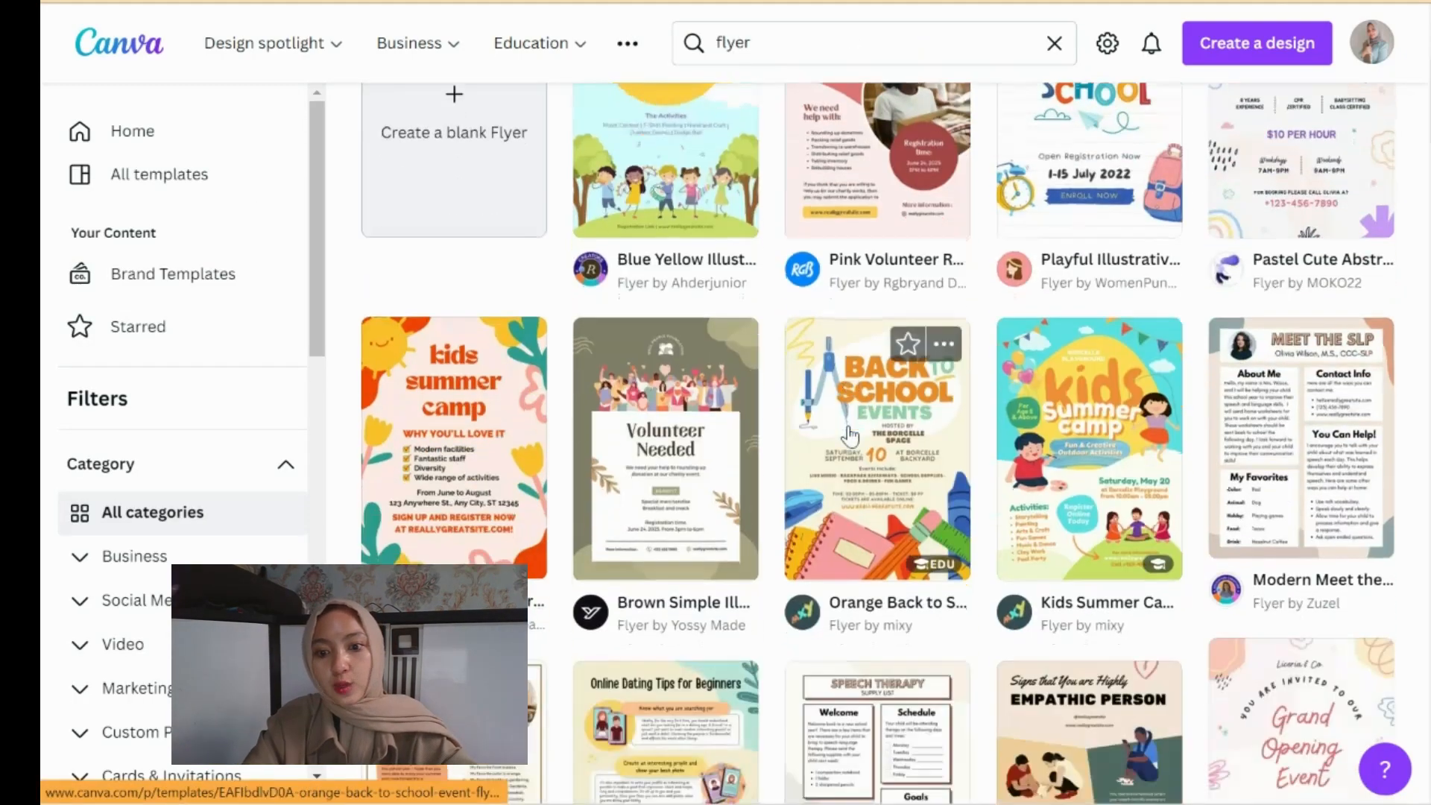
pyautogui.scroll(-4, 1308, 504)
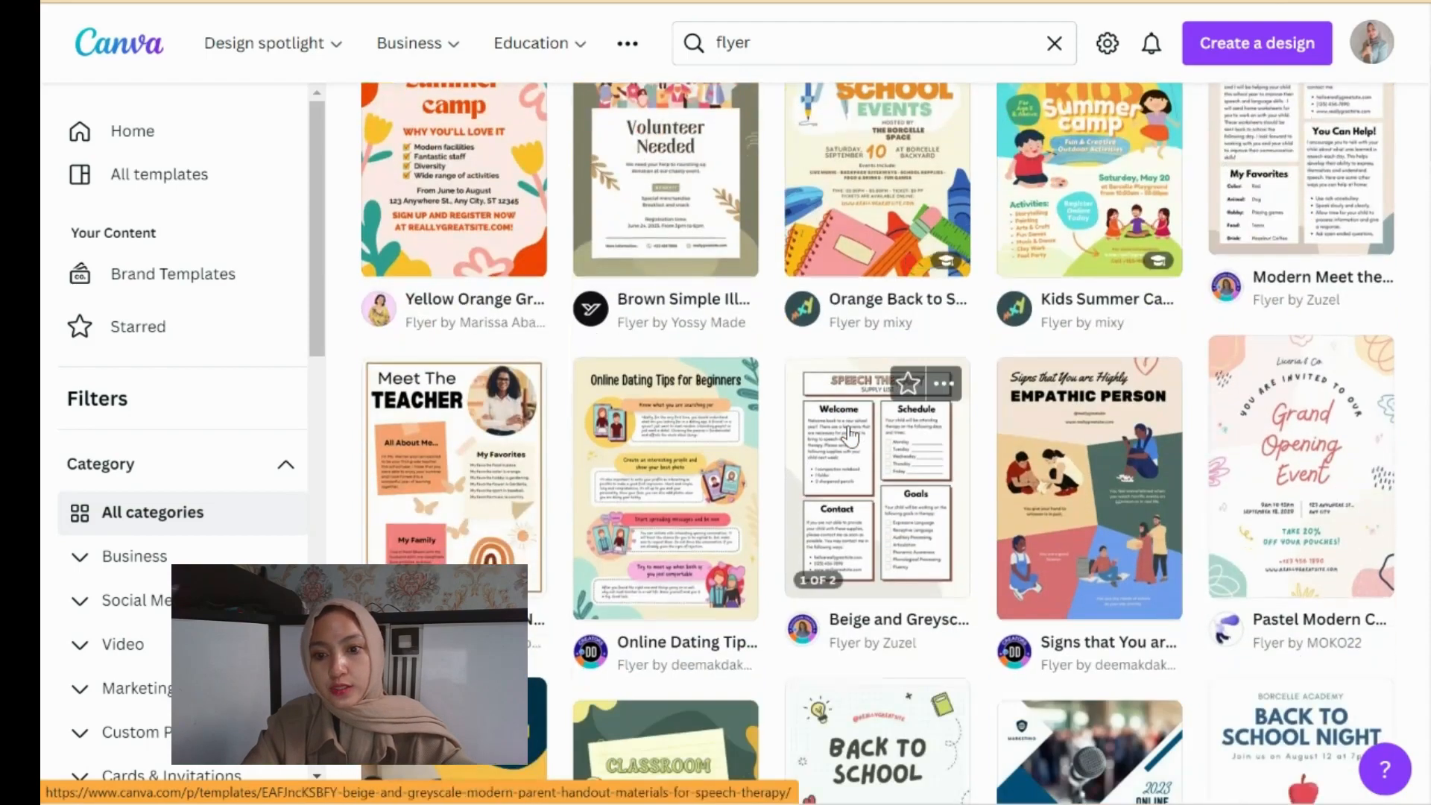
pyautogui.scroll(3, 619, 198)
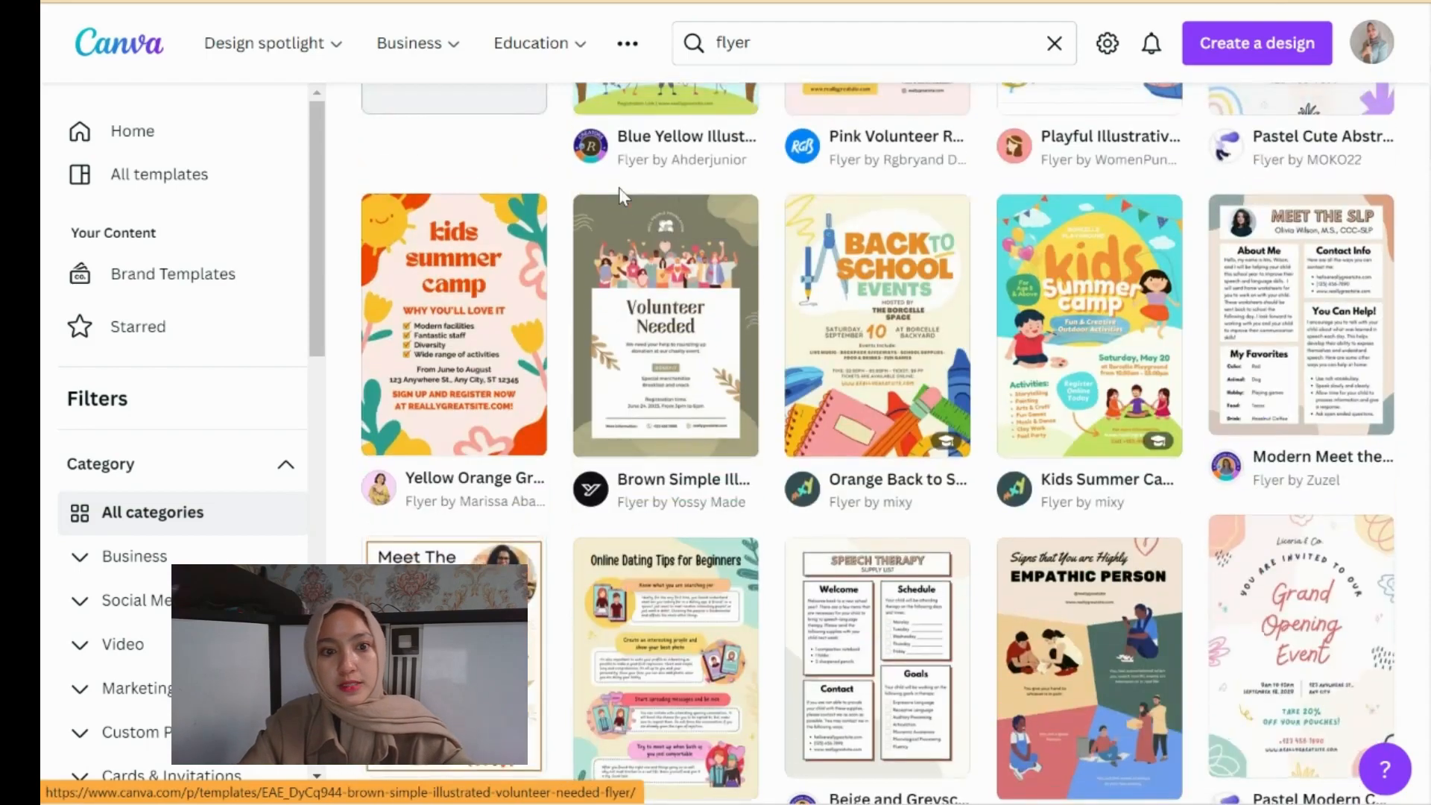
pyautogui.click(446, 305)
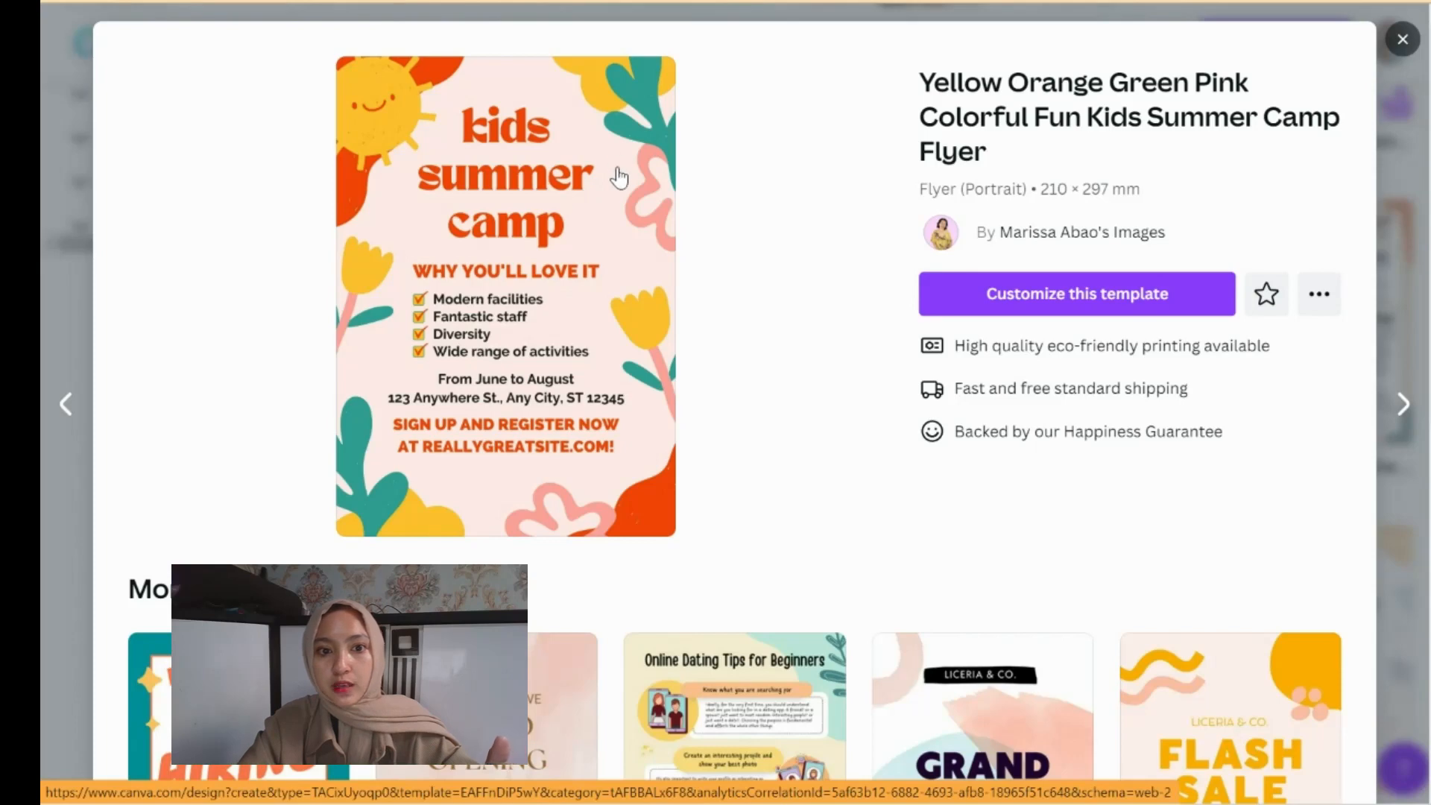
pyautogui.click(1402, 40)
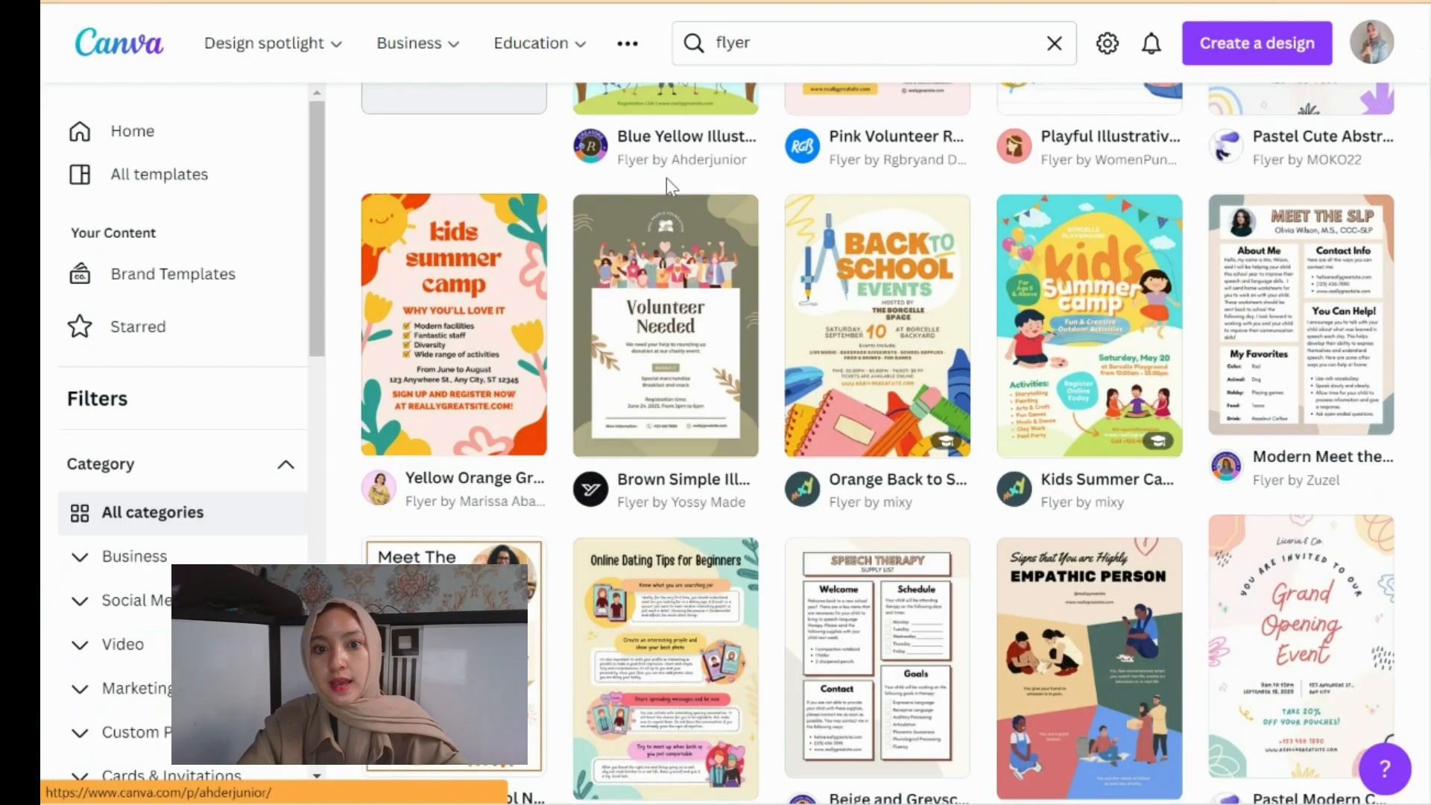
pyautogui.click(693, 329)
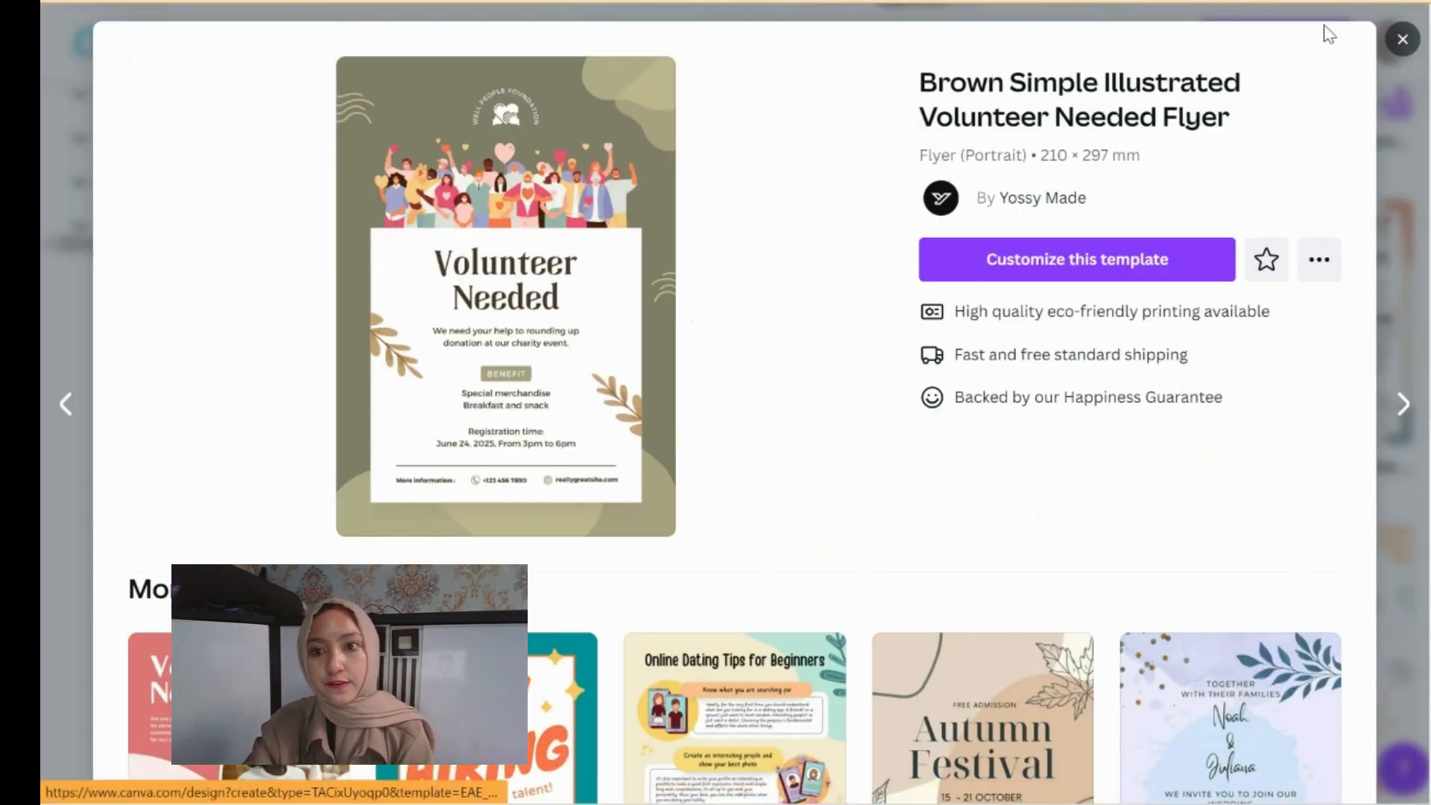
pyautogui.click(1402, 49)
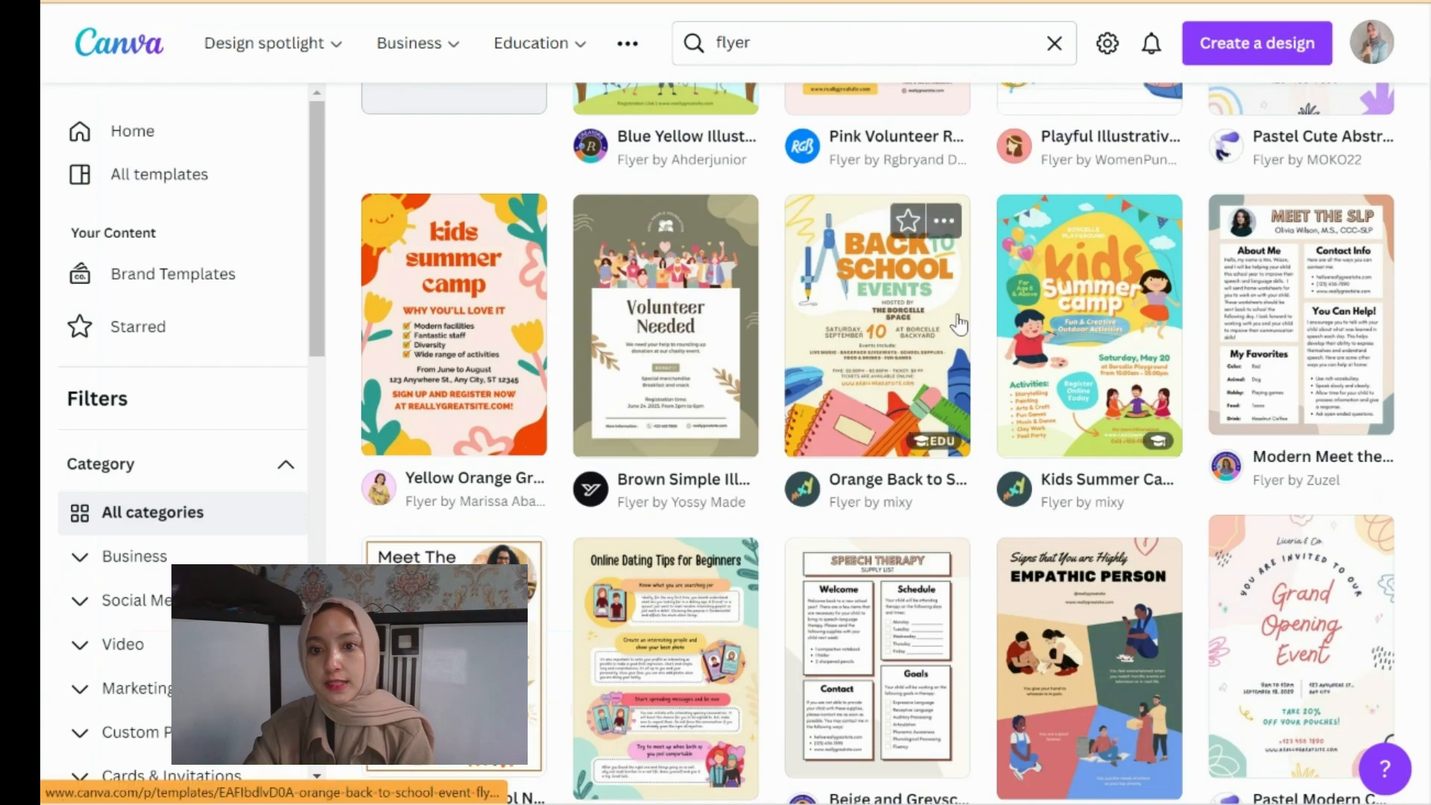
# - Replace the "flyer" search with "broch" and open the suggested Brochure template category
pyautogui.scroll(5, 959, 319)
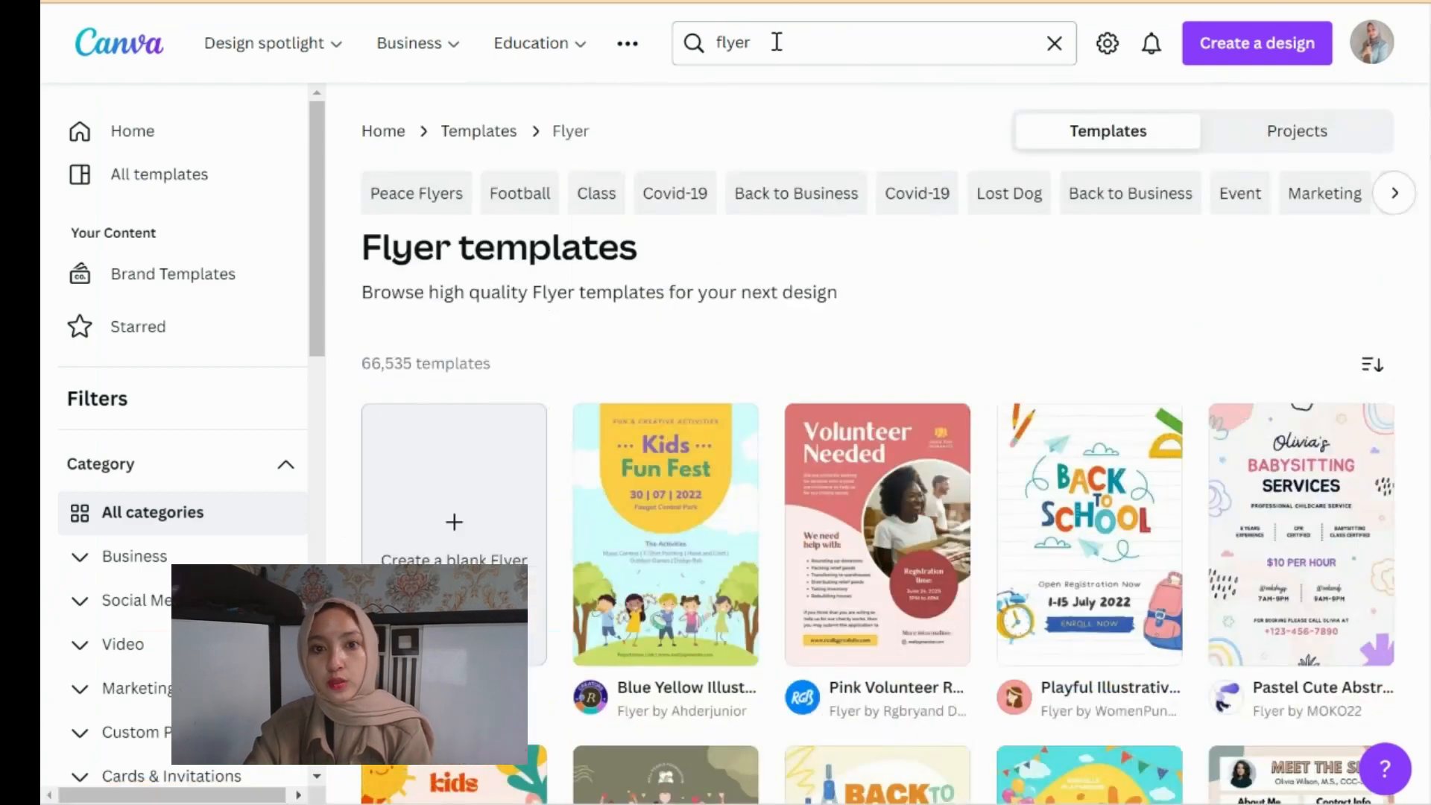
pyautogui.moveTo(774, 42); pyautogui.dragTo(720, 43)
pyautogui.press('BackSpace')
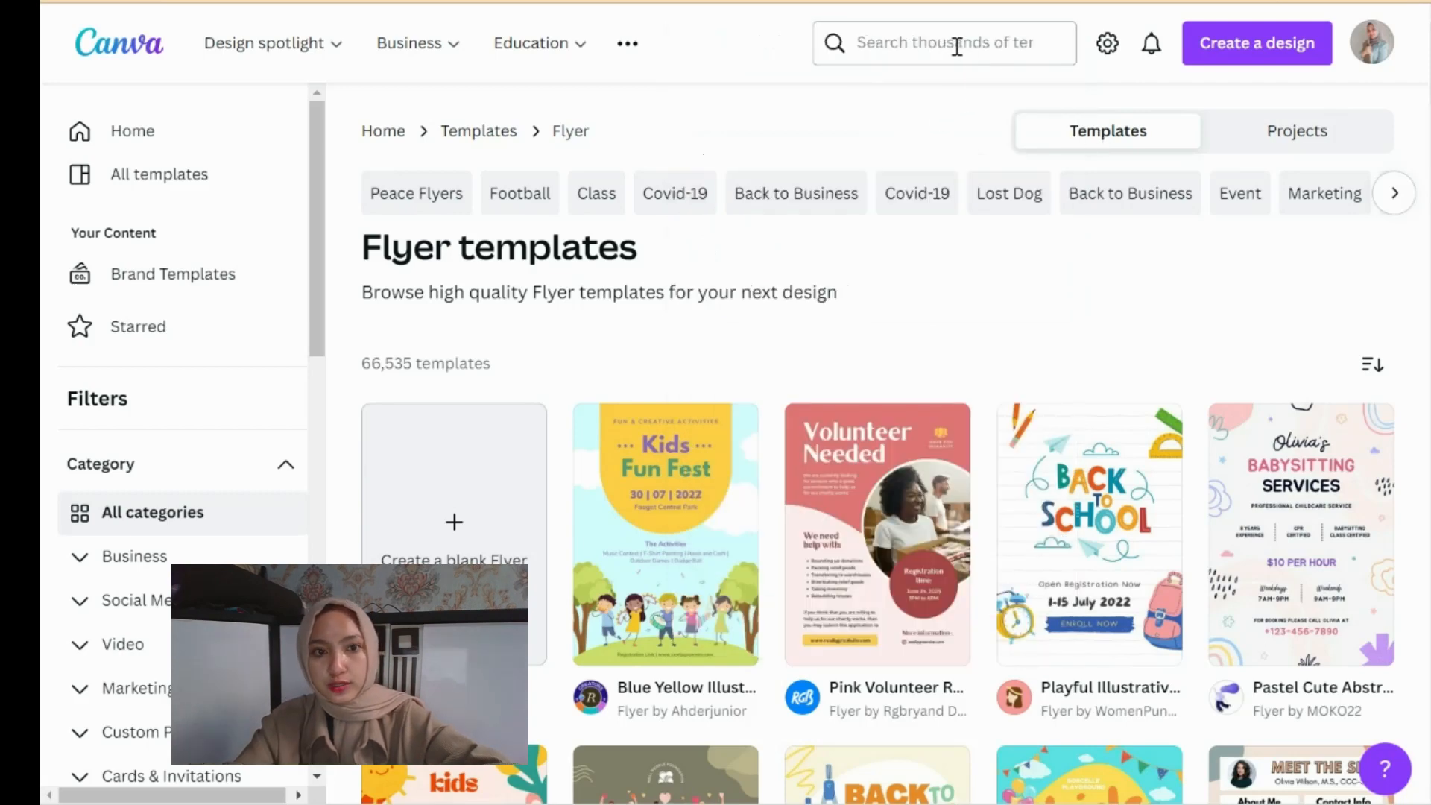
pyautogui.click(957, 46)
pyautogui.write('bro')
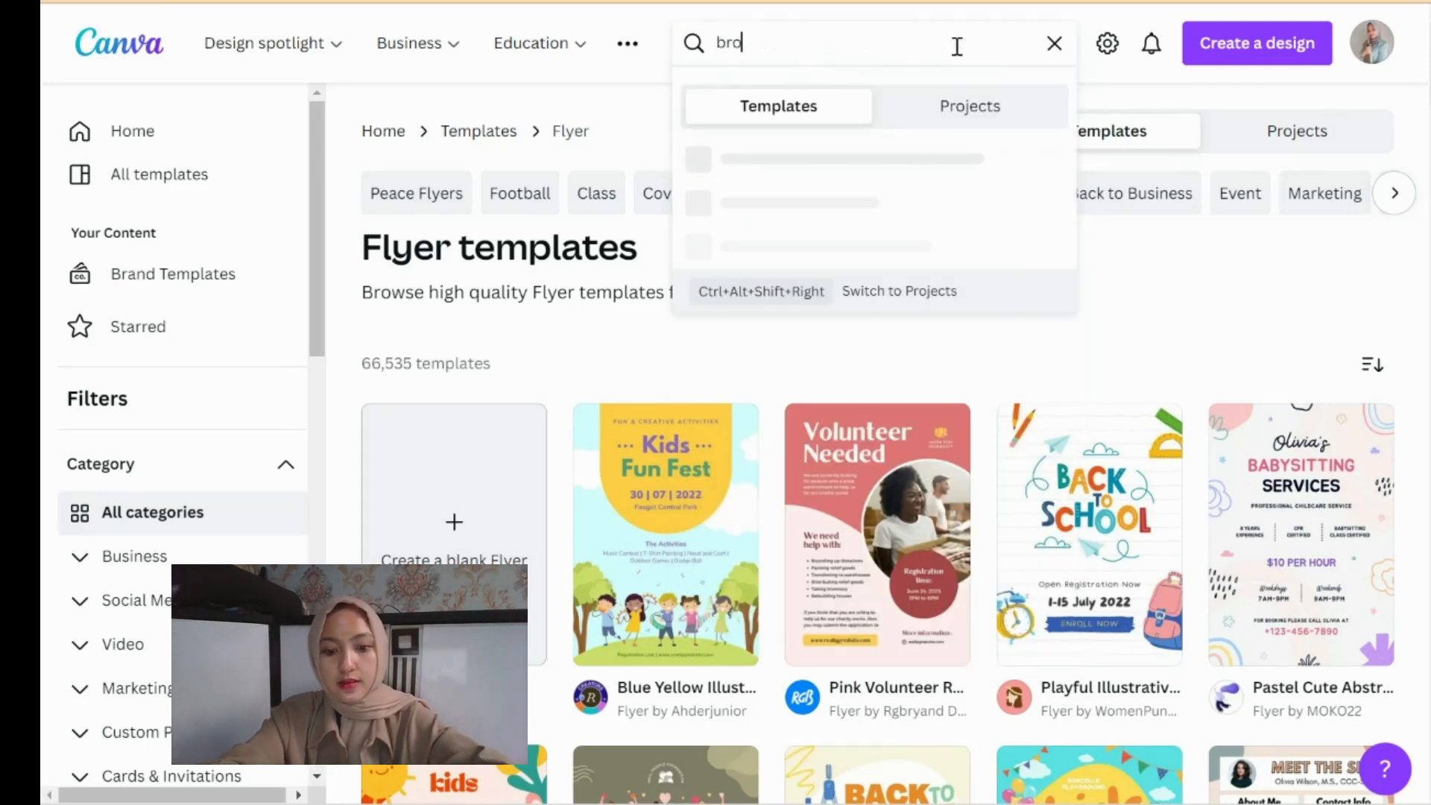
pyautogui.write('ch')
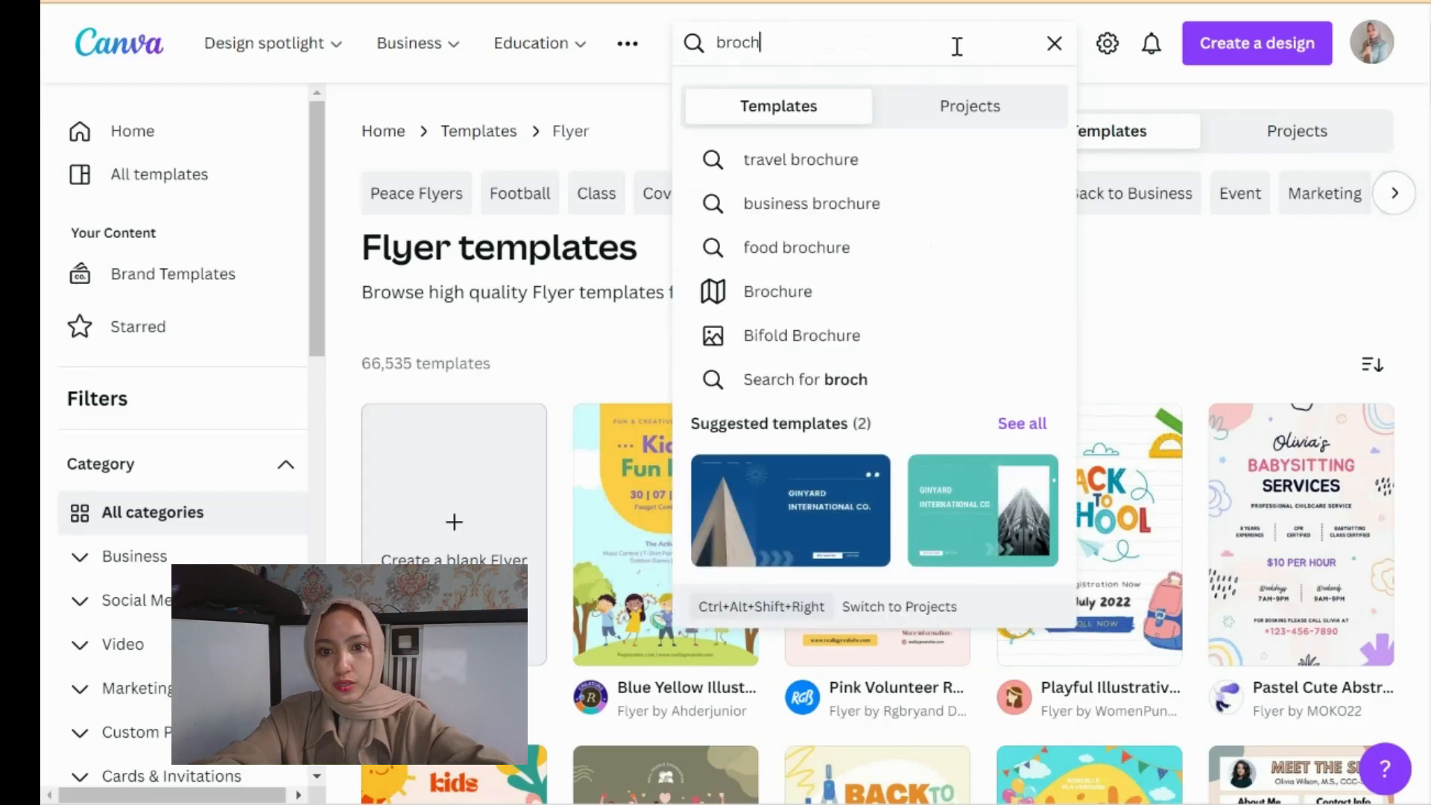
pyautogui.click(845, 313)
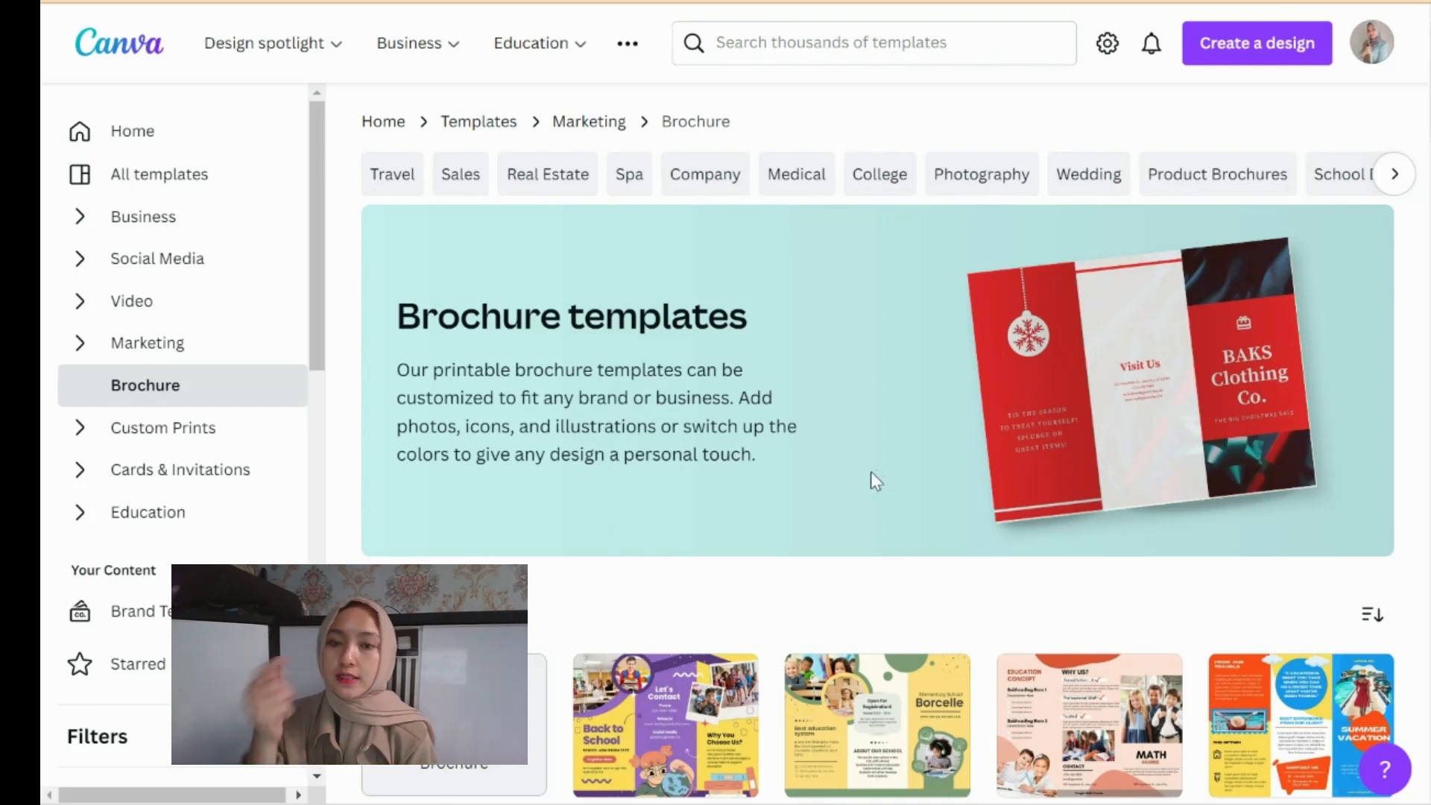
# - Browse the brochure templates and preview the Yellow And Purple Creative Back To School Admission Brochure
pyautogui.scroll(-3, 871, 473)
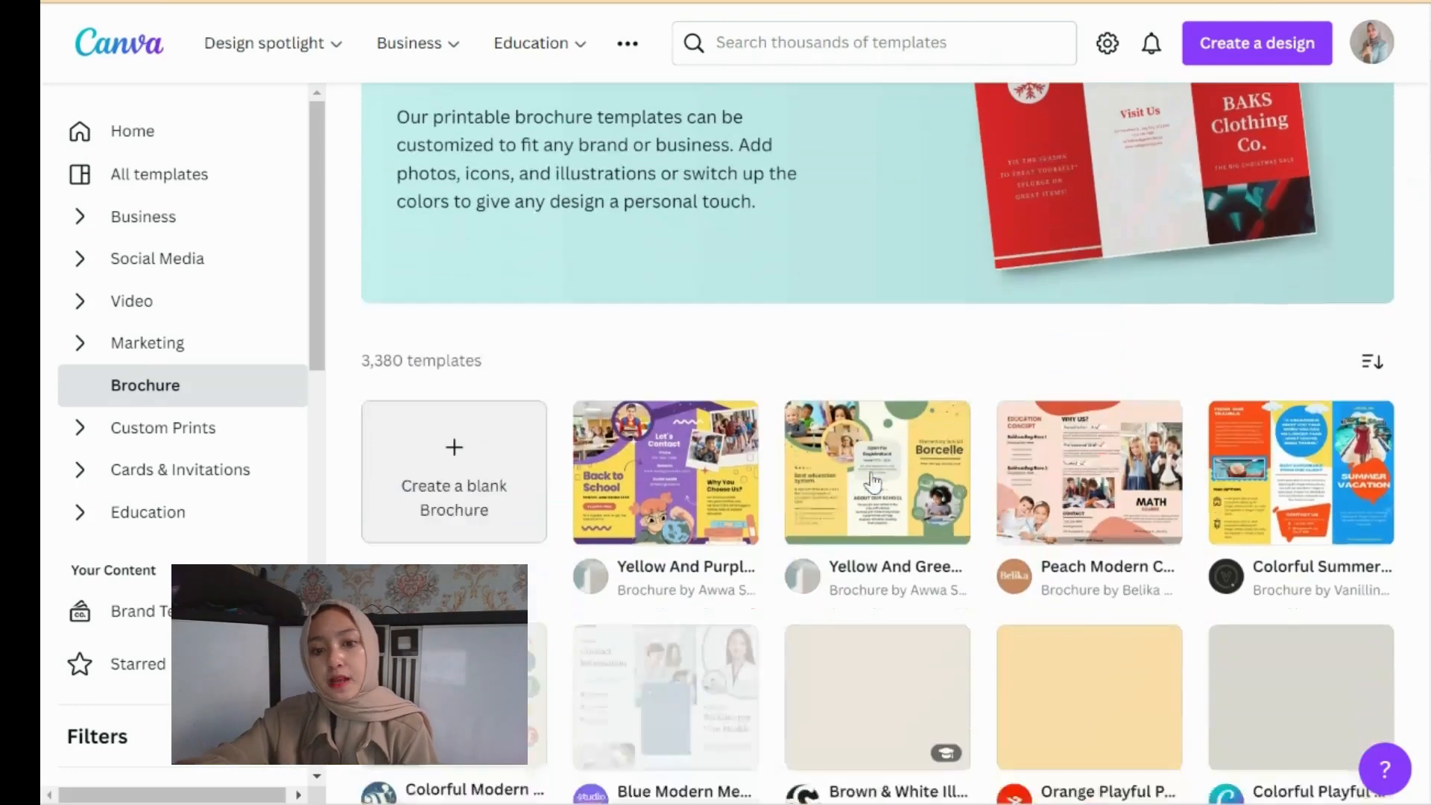
pyautogui.scroll(-1, 874, 483)
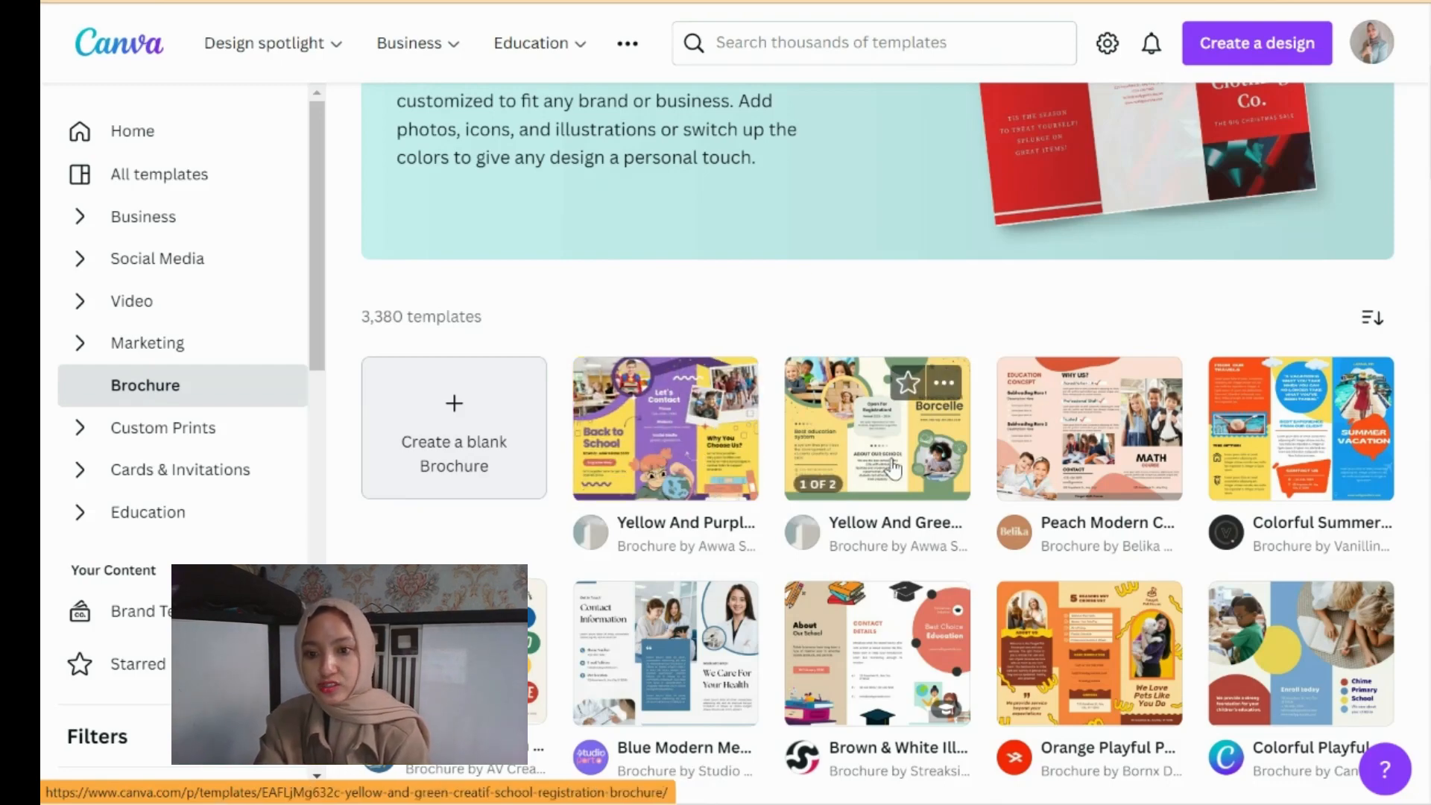
pyautogui.click(583, 443)
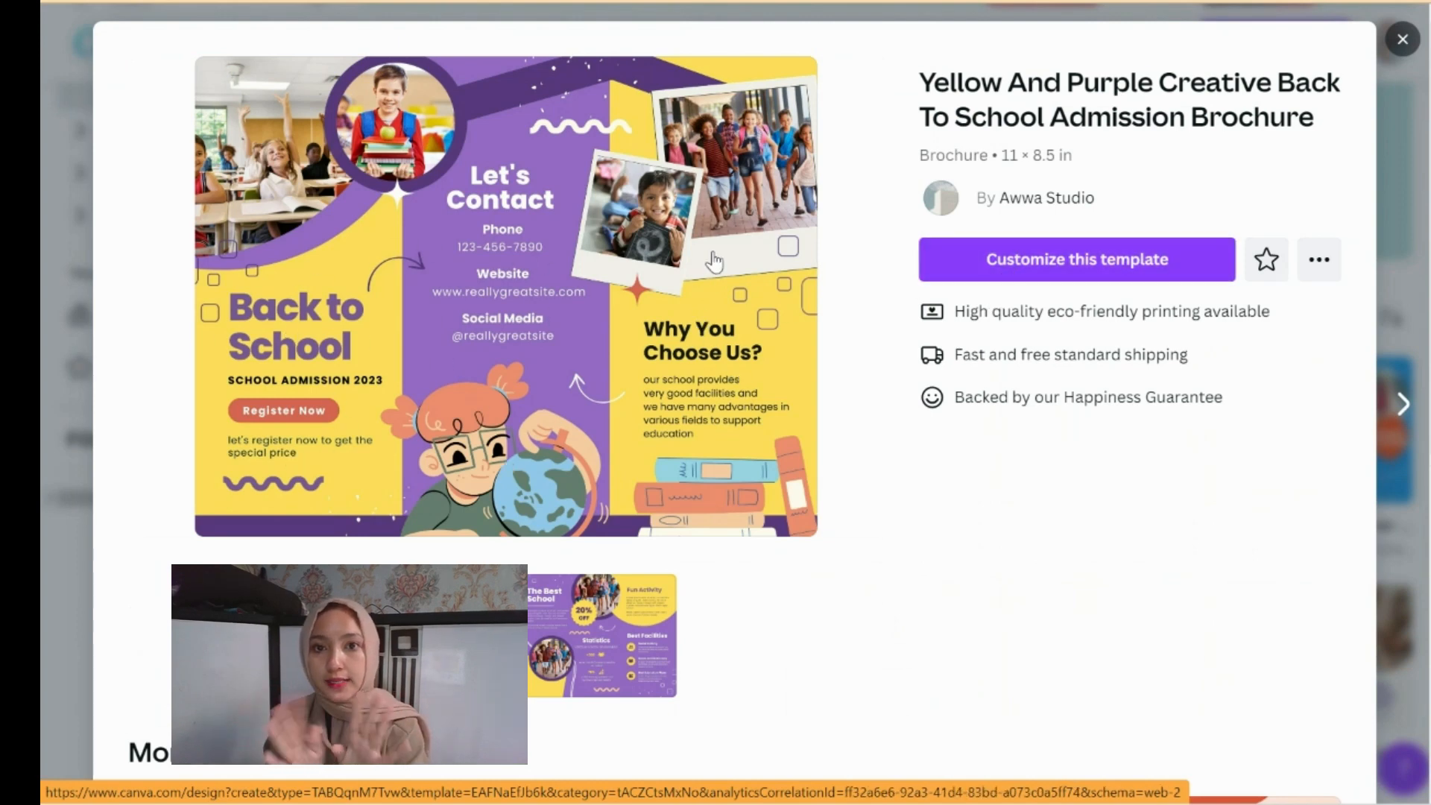
pyautogui.click(1403, 39)
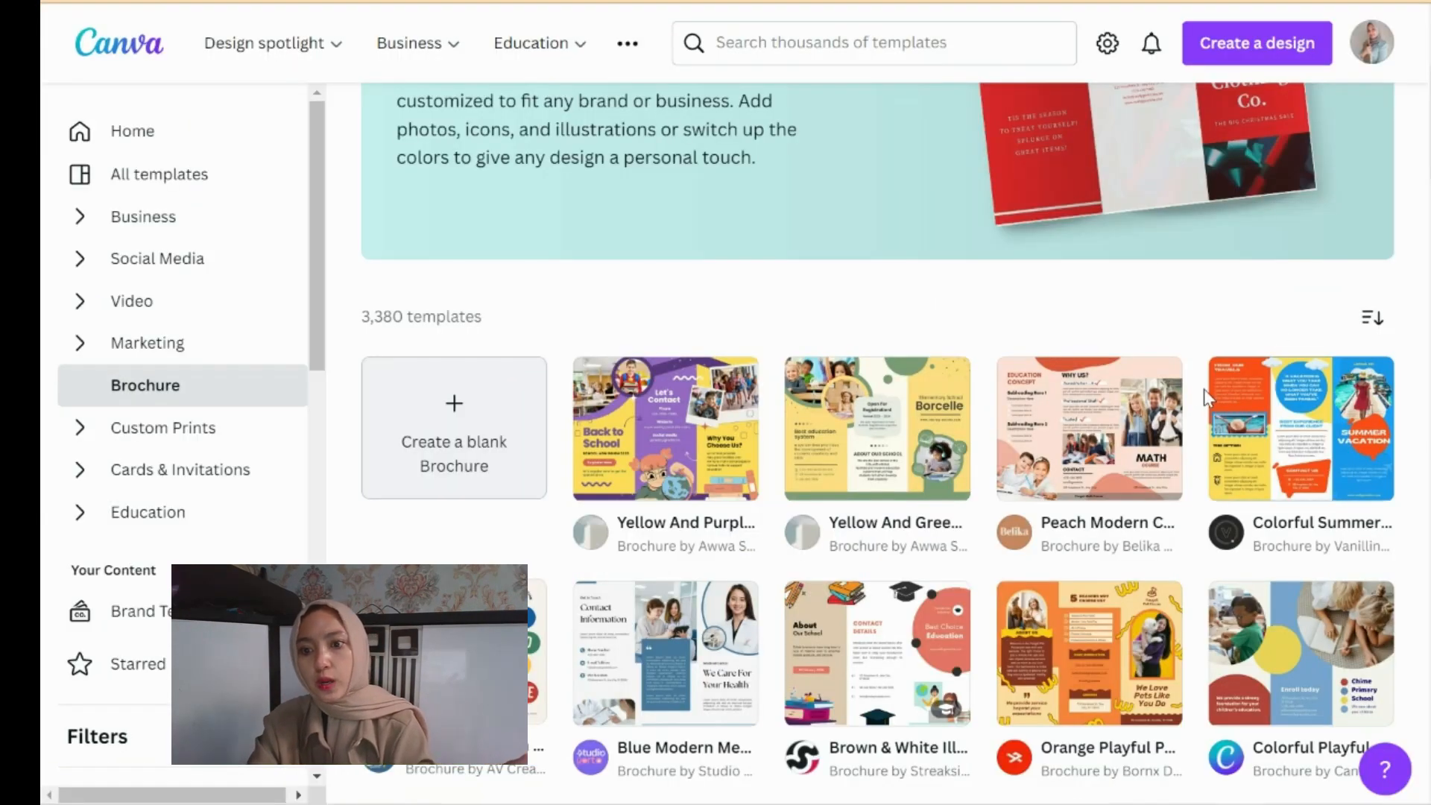
pyautogui.scroll(-3, 1211, 399)
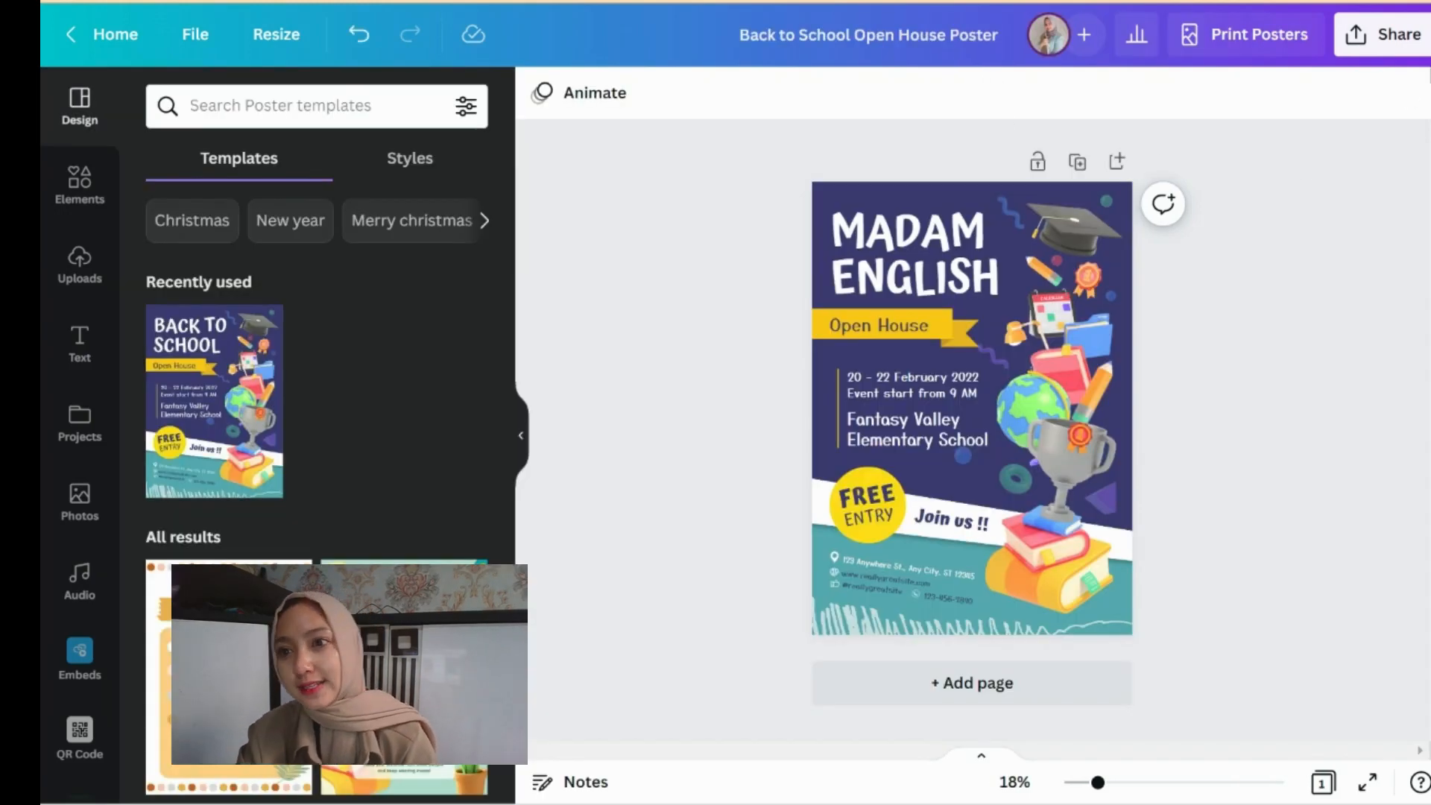
# - Switch to the Back to School Open House Poster design, let anyone with the link edit it, and copy the share link
pyautogui.click(1412, 52)
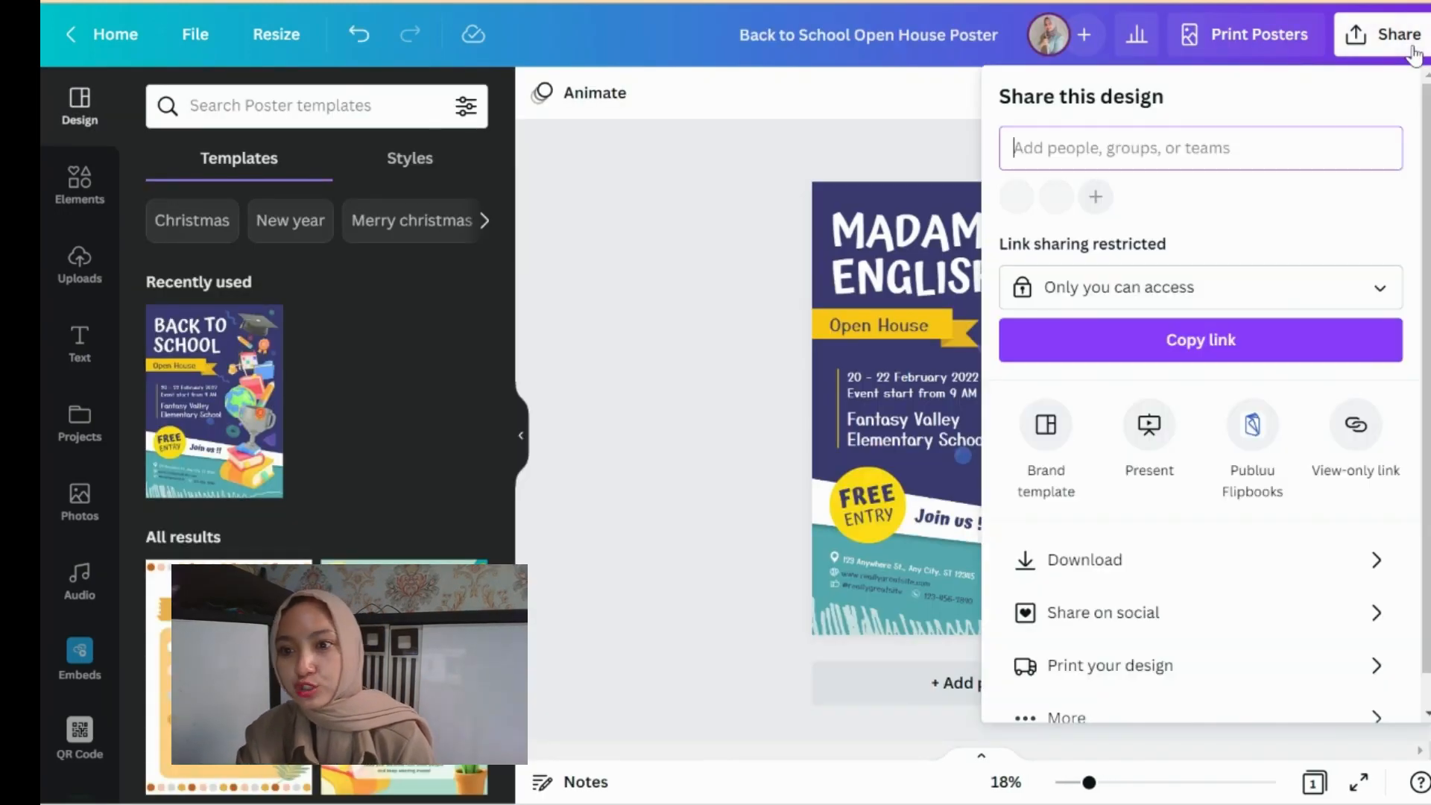
pyautogui.click(1150, 297)
pyautogui.click(1164, 463)
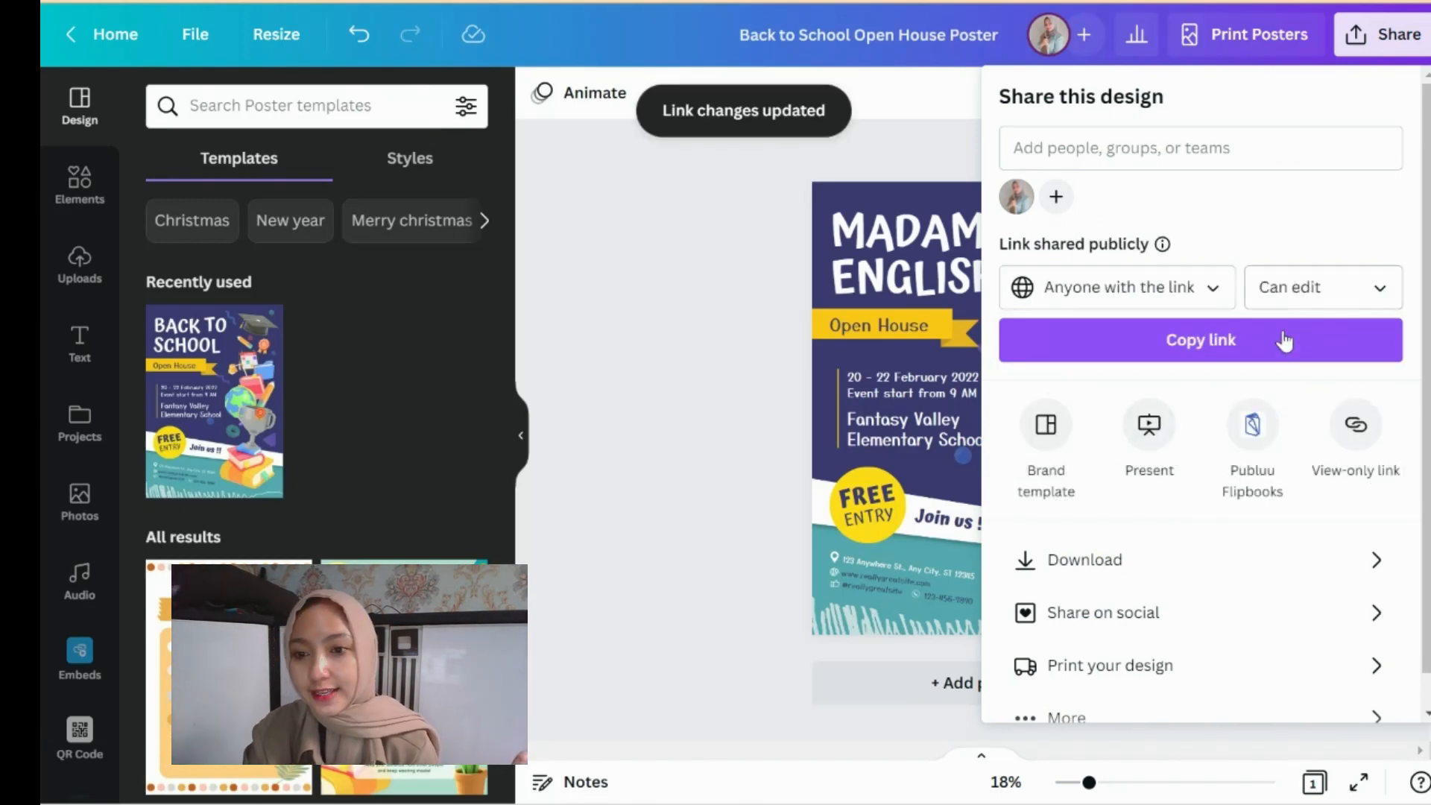
pyautogui.click(1274, 347)
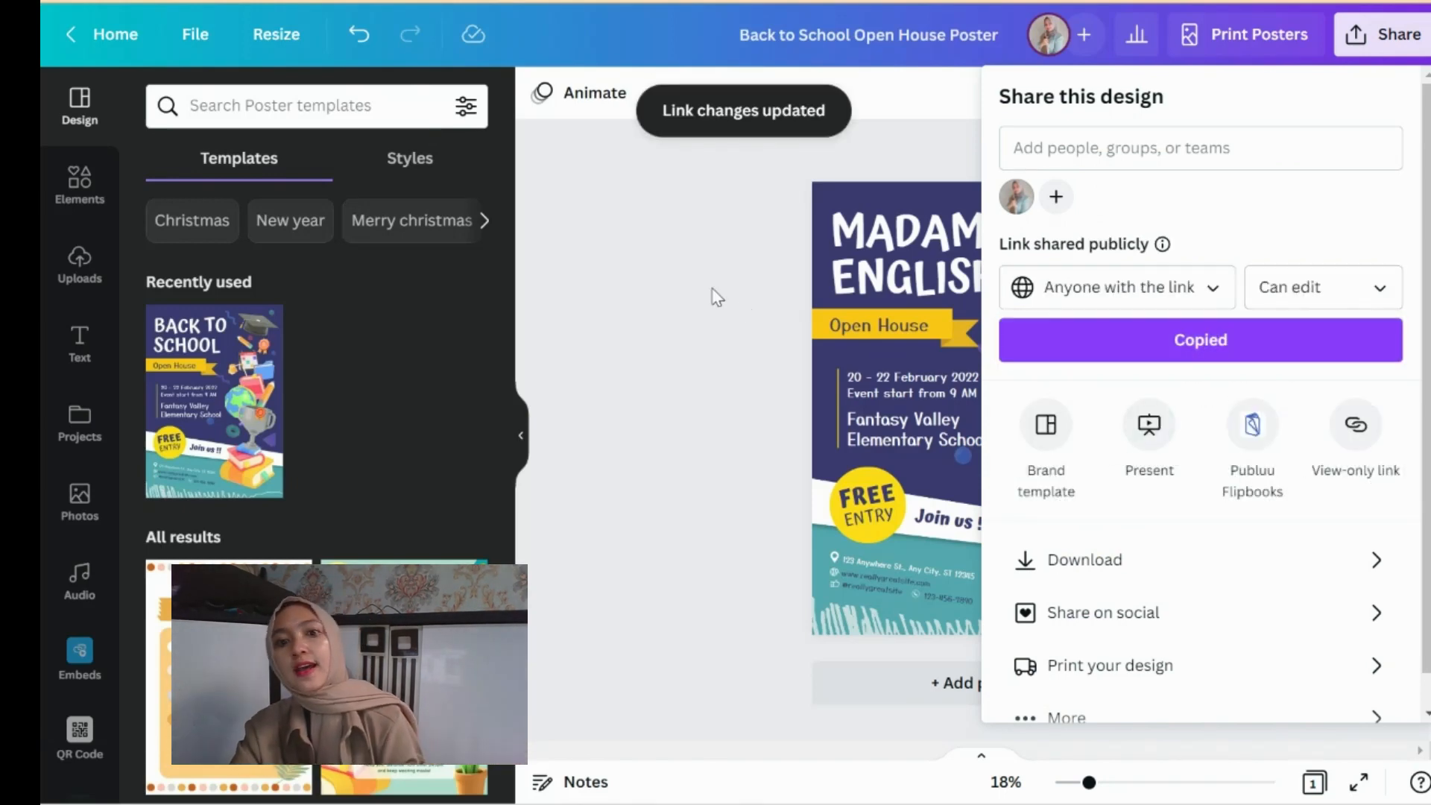
pyautogui.click(714, 296)
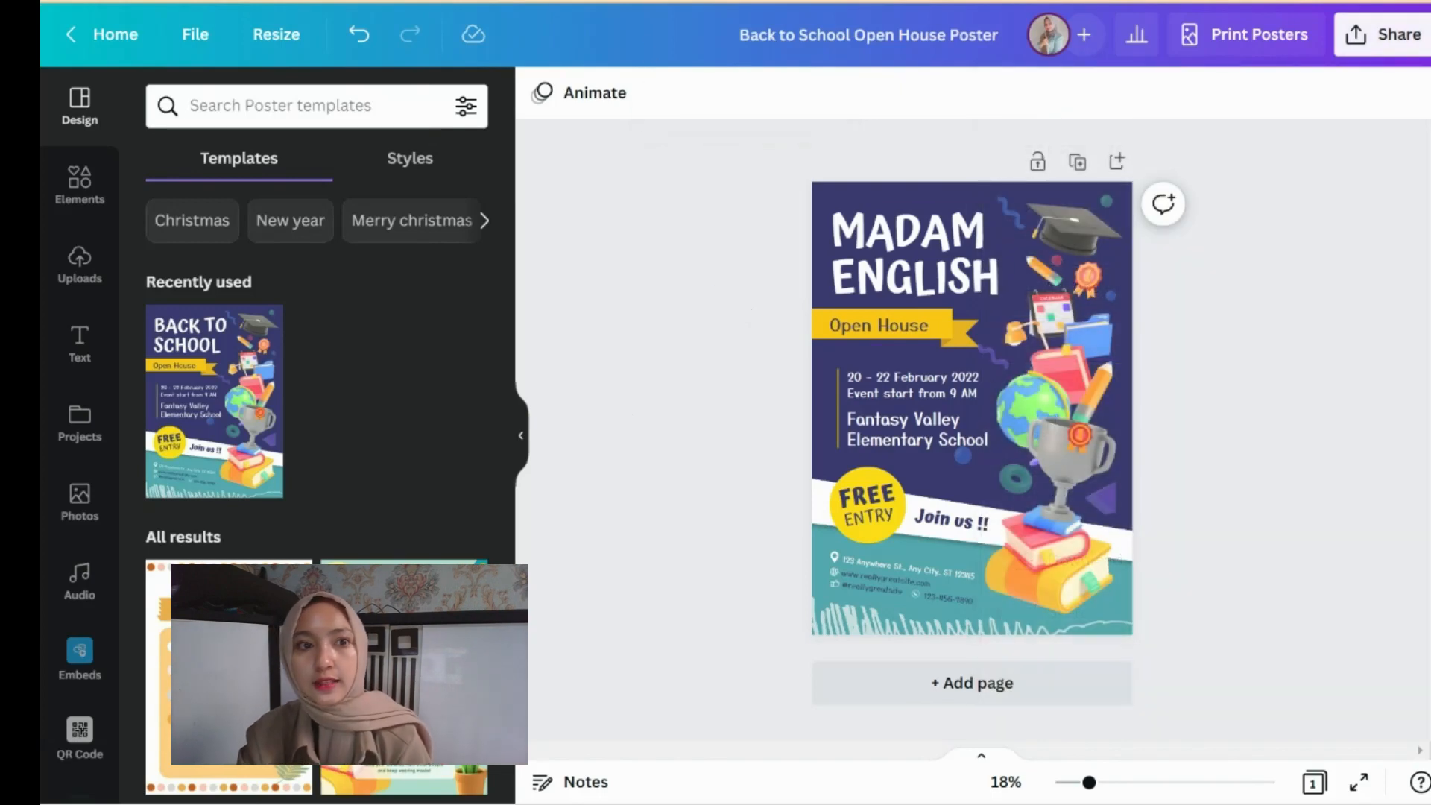